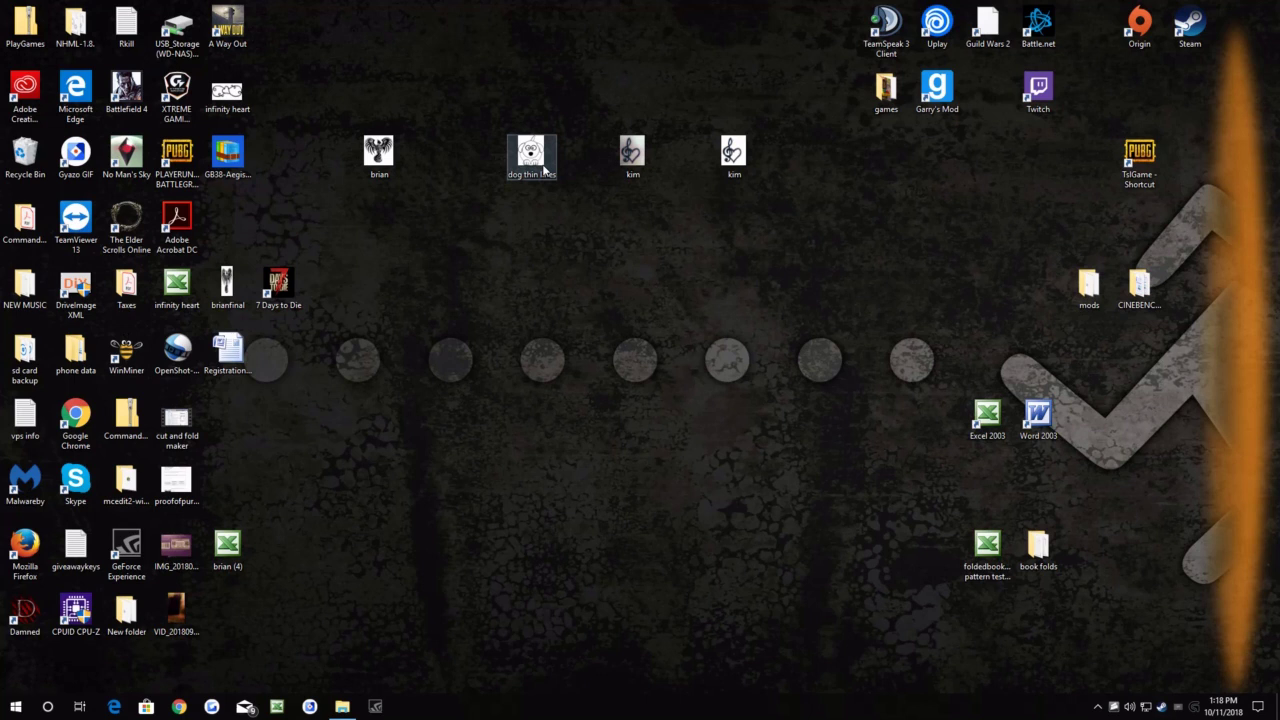
Launch Chrome and search Google for 'dog clip art black and white'.
{"action": "right_click", "coordinate": [542, 168]}
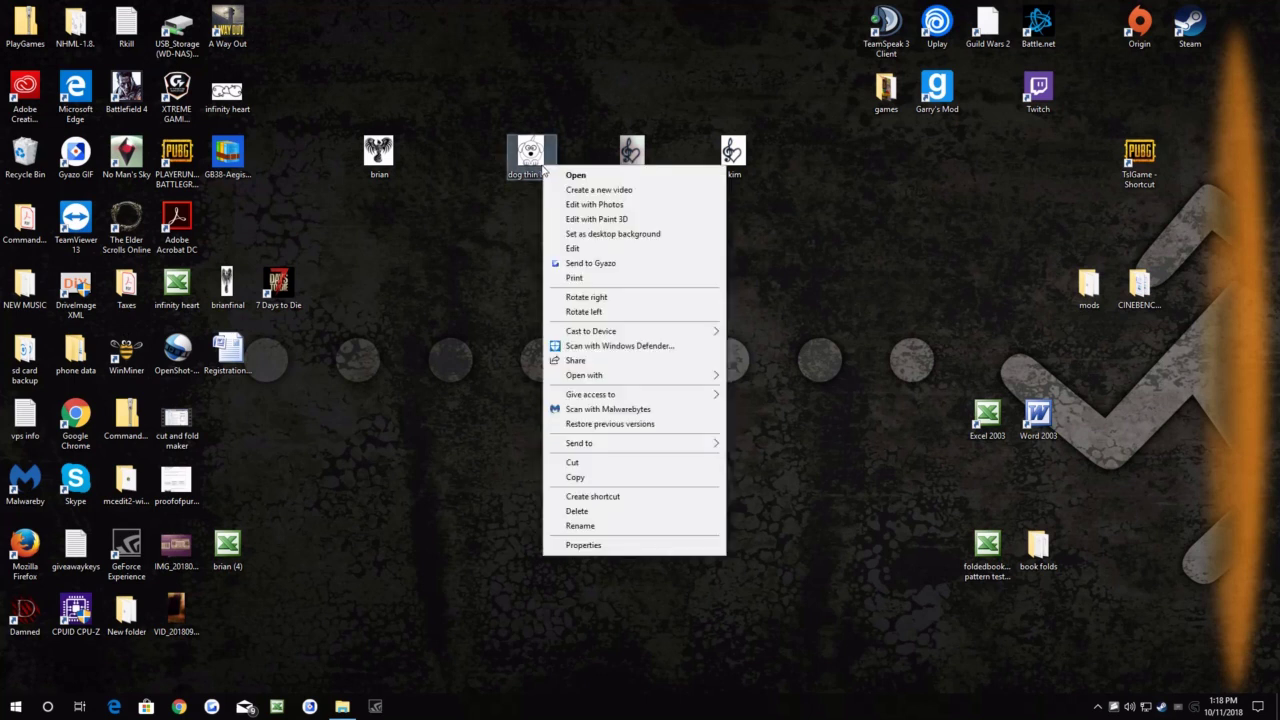
{"action": "left_click", "coordinate": [560, 103]}
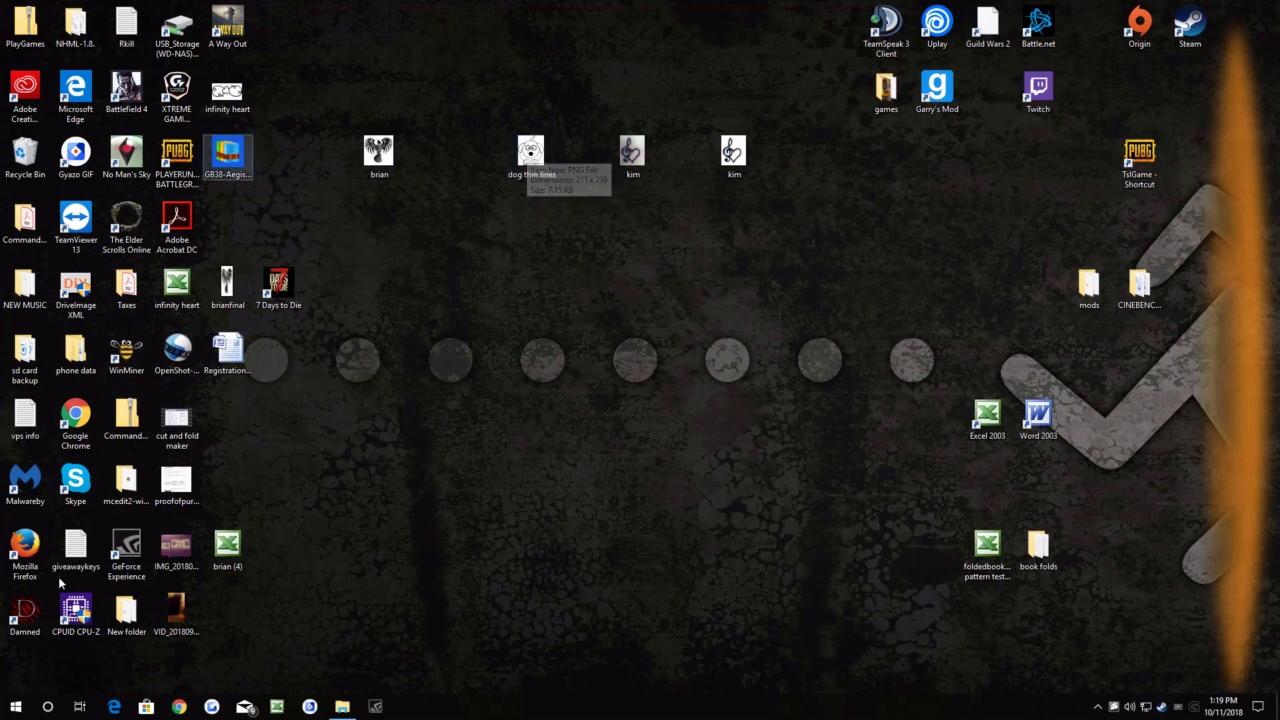
{"action": "left_click", "coordinate": [178, 706]}
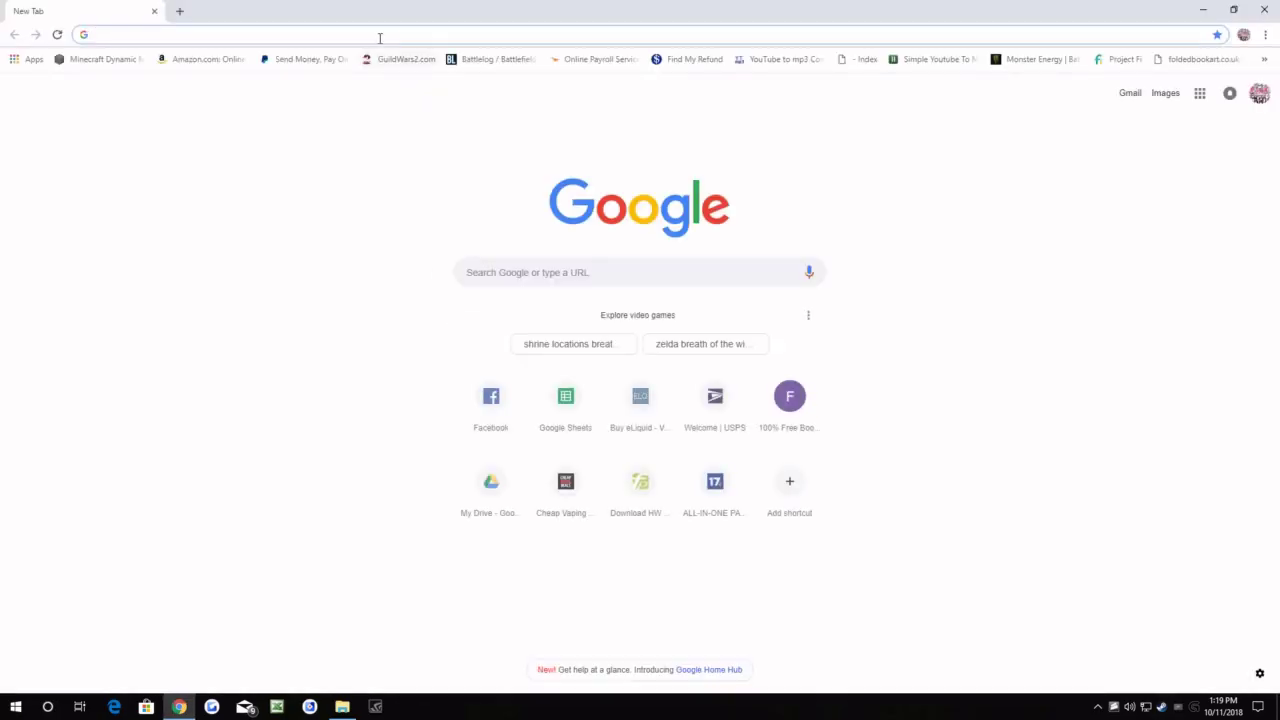
{"action": "left_click", "coordinate": [550, 272]}
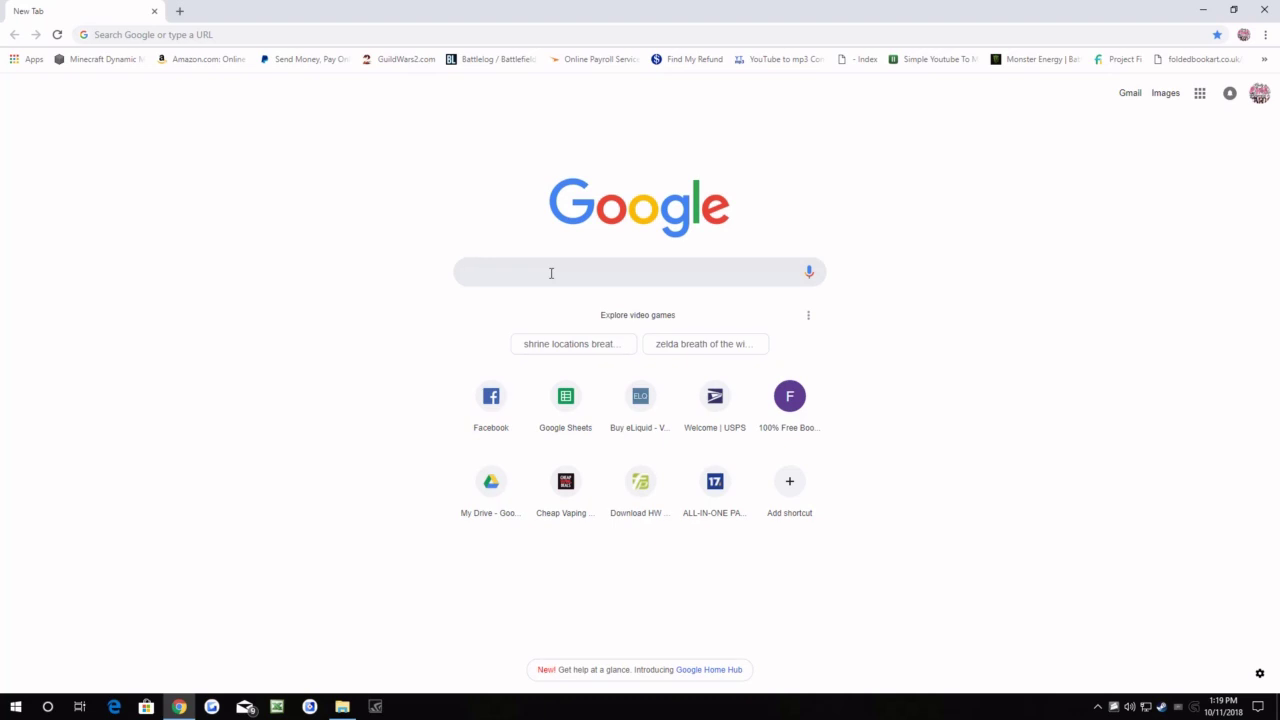
{"action": "type", "text": "dog cl"}
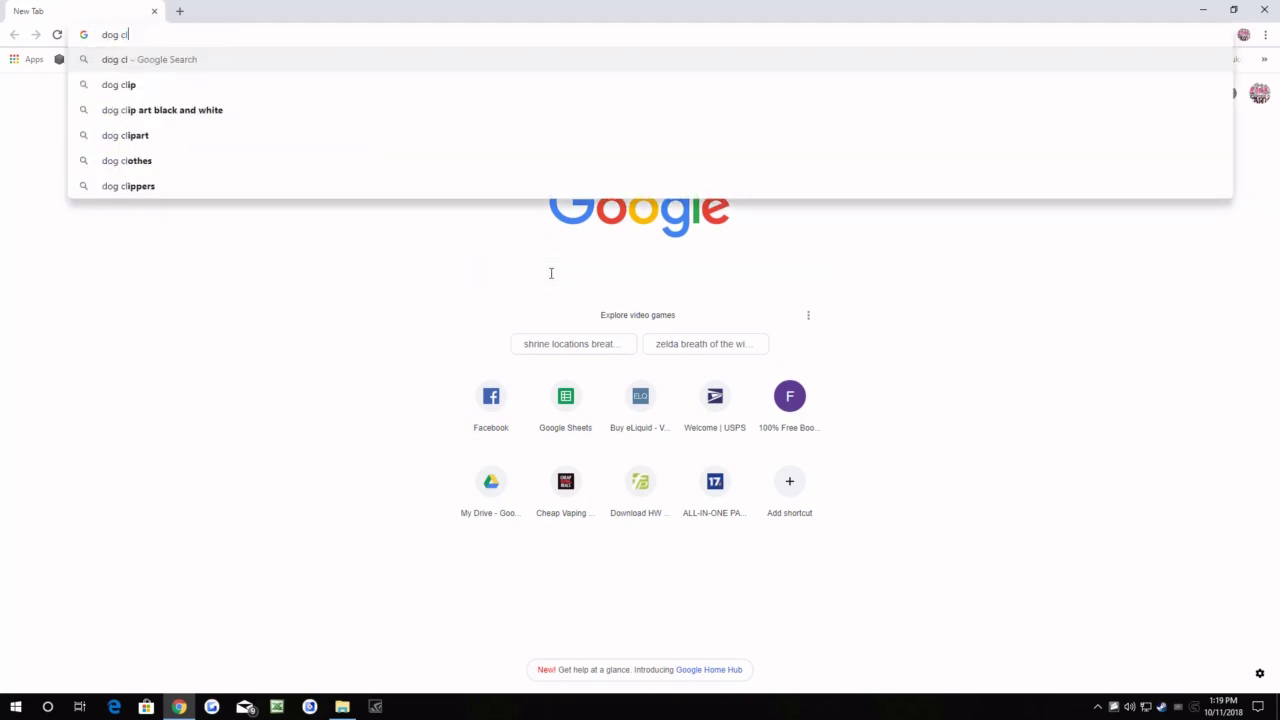
{"action": "key", "text": "BackSpace"}
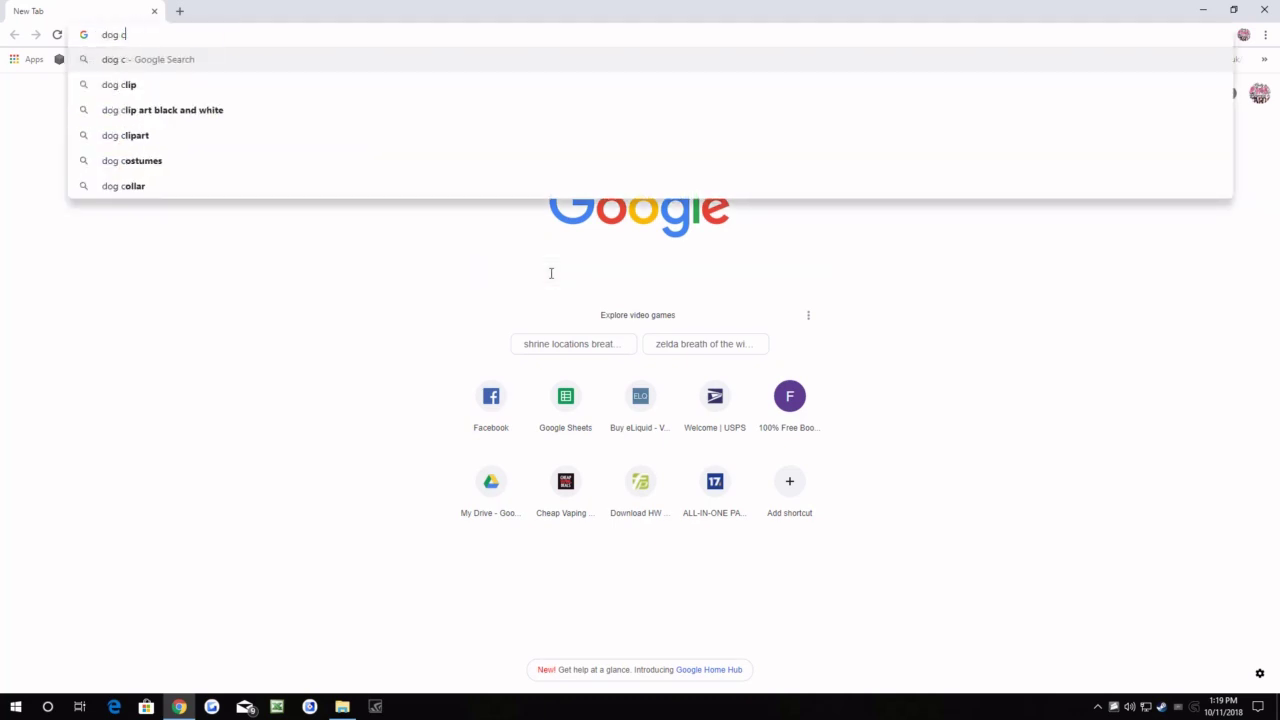
{"action": "left_click", "coordinate": [214, 112]}
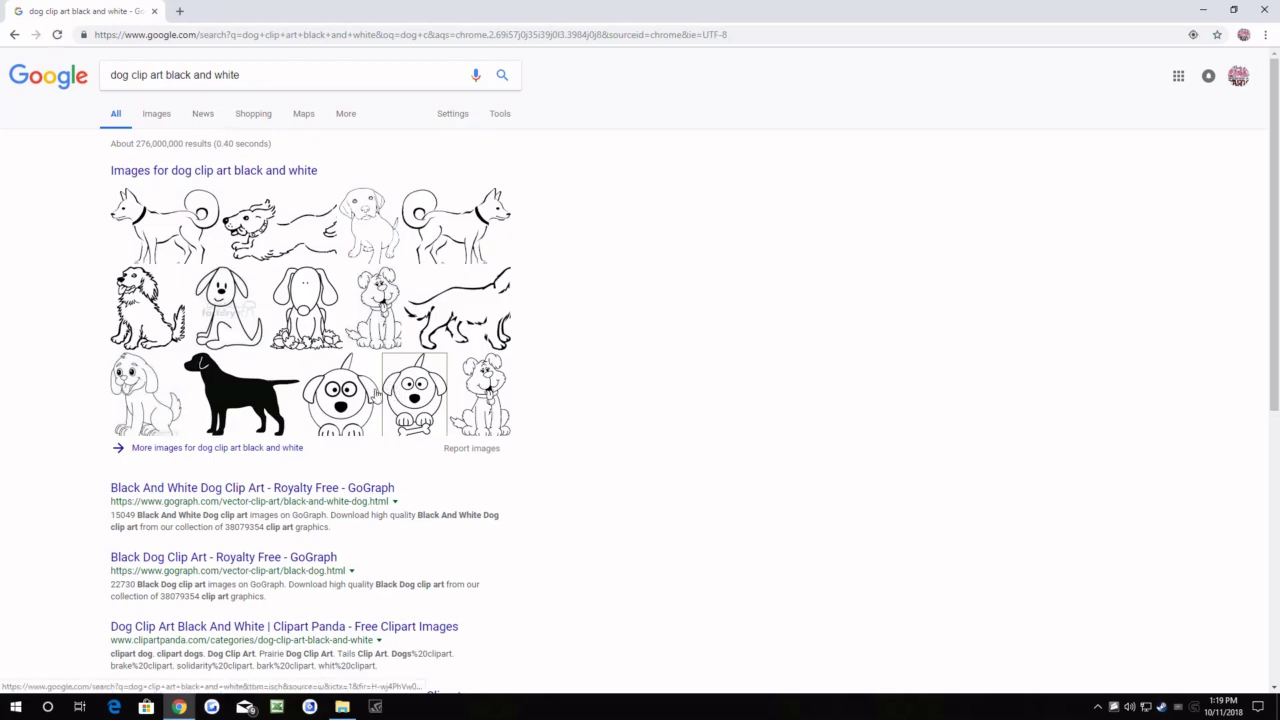
Save the cartoon dog image to the Desktop as a PNG, then close Chrome.
{"action": "left_click", "coordinate": [352, 414]}
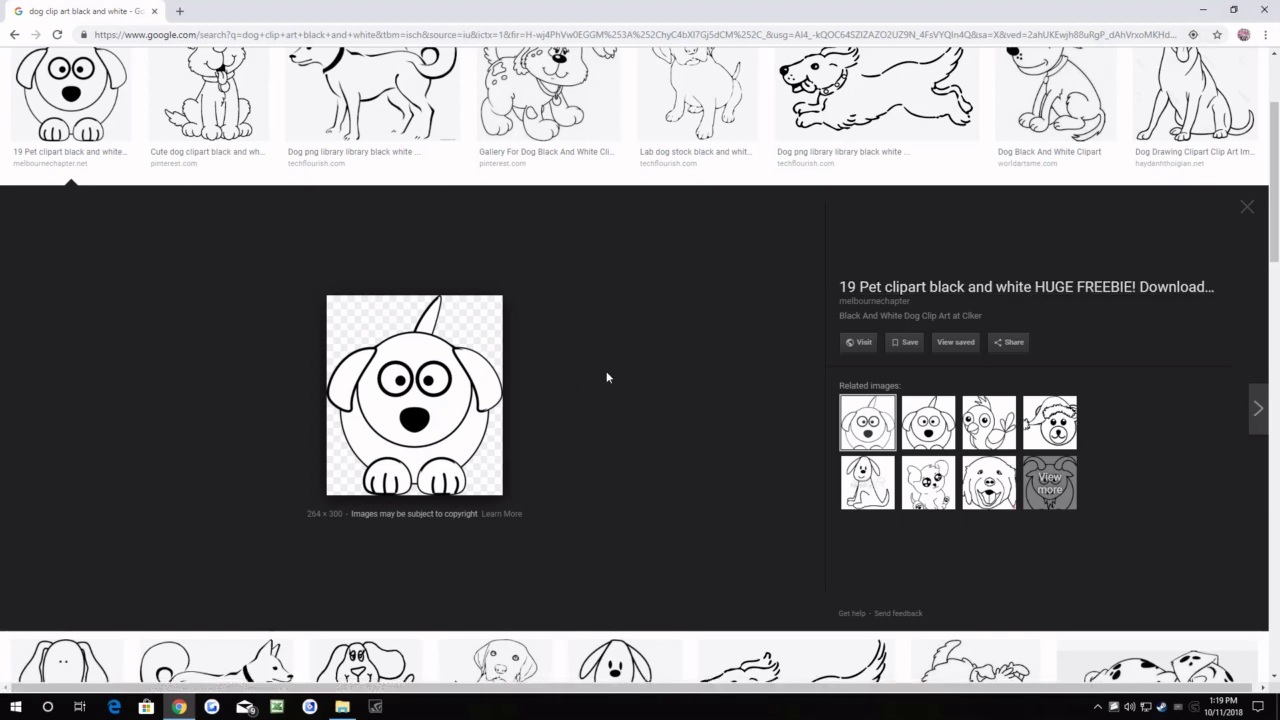
{"action": "right_click", "coordinate": [448, 385]}
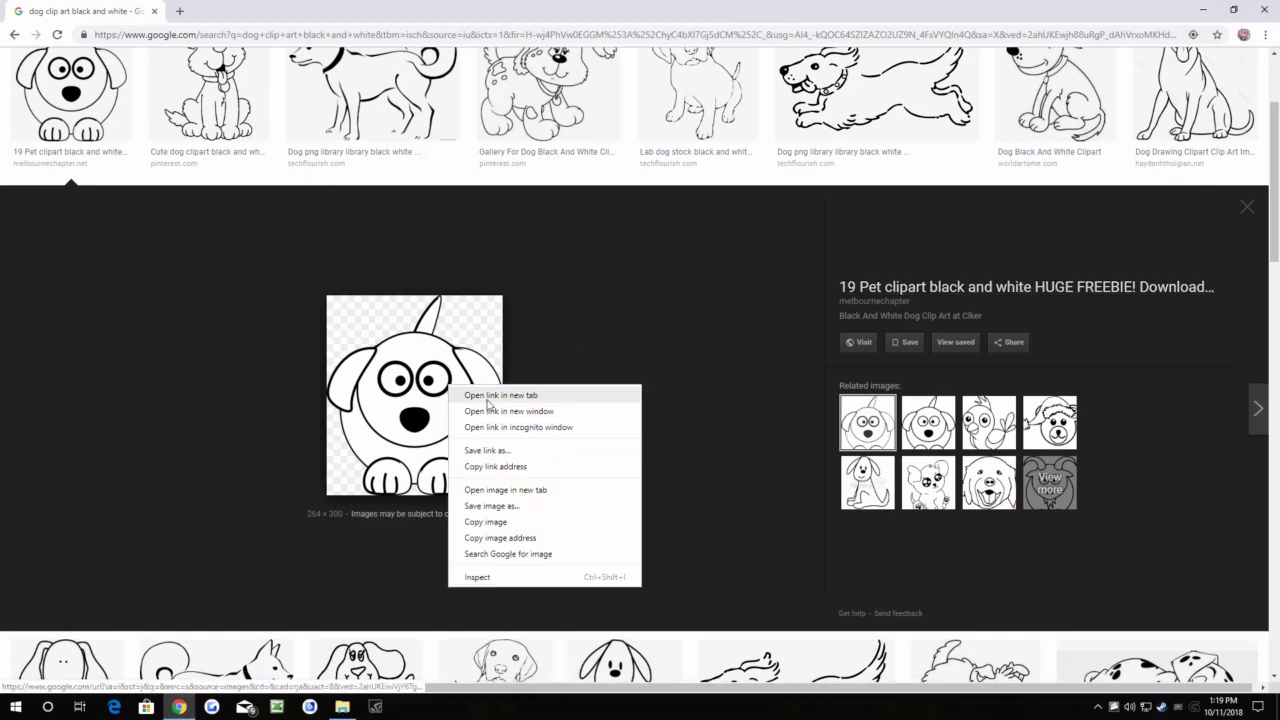
{"action": "left_click", "coordinate": [529, 506]}
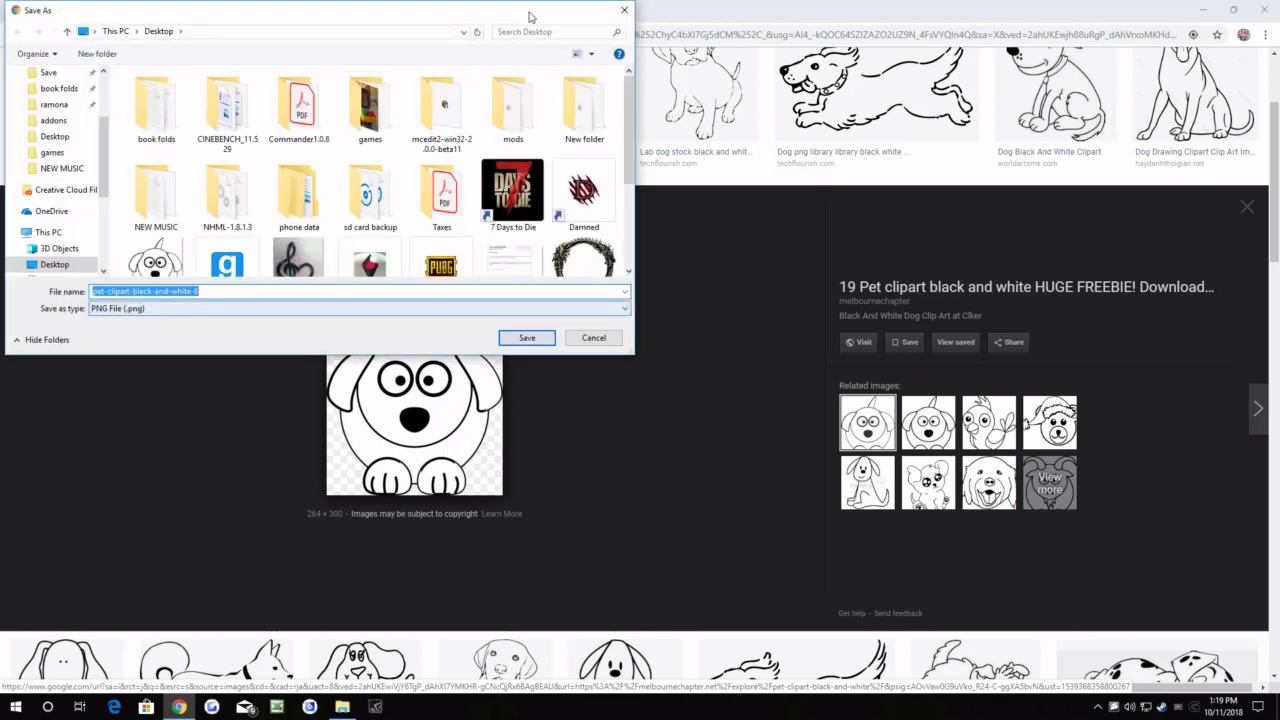
{"action": "left_click", "coordinate": [624, 9]}
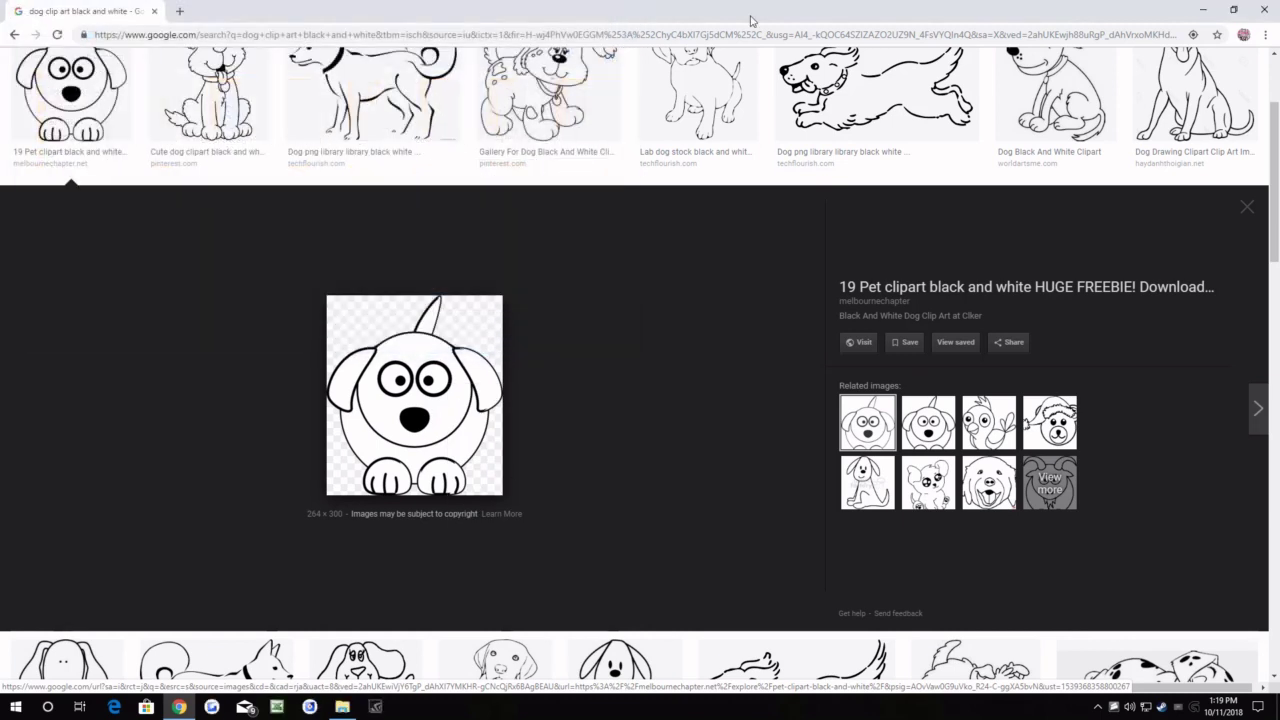
{"action": "left_click", "coordinate": [1268, 10]}
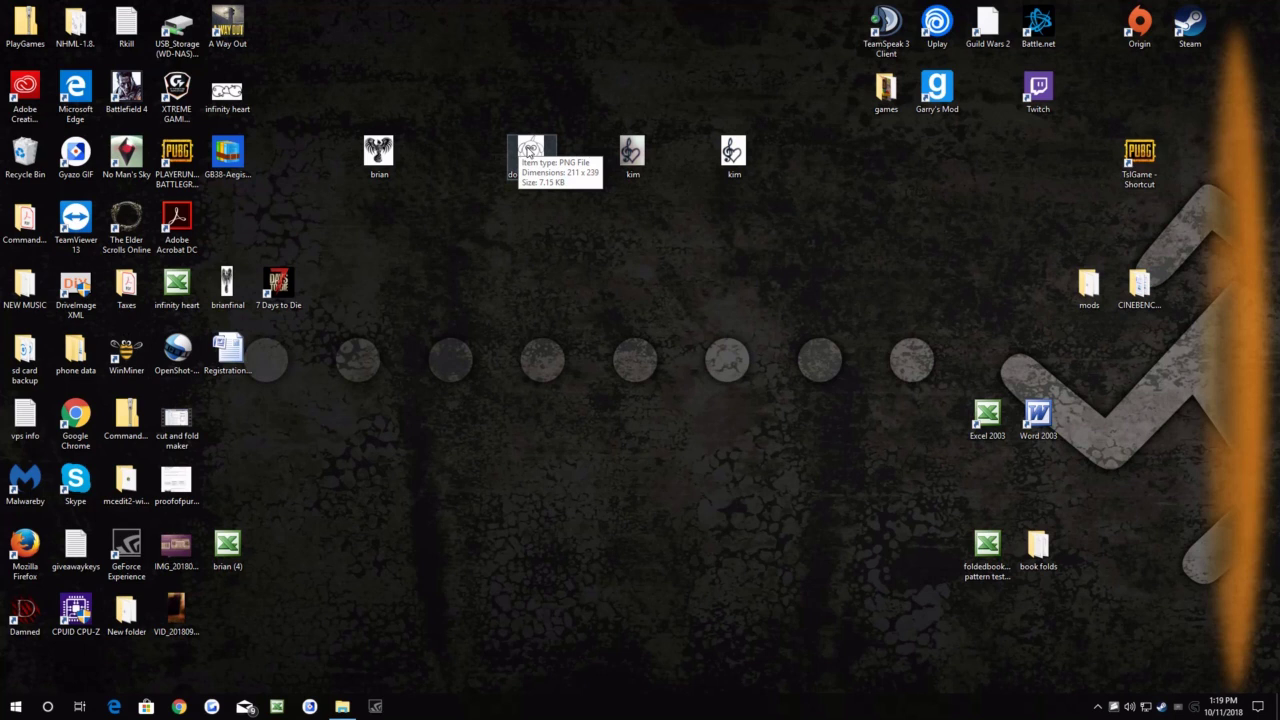
Open 'dog thin lines.png' with Edit with Paint 3D, accepting the security warning.
{"action": "right_click", "coordinate": [529, 150]}
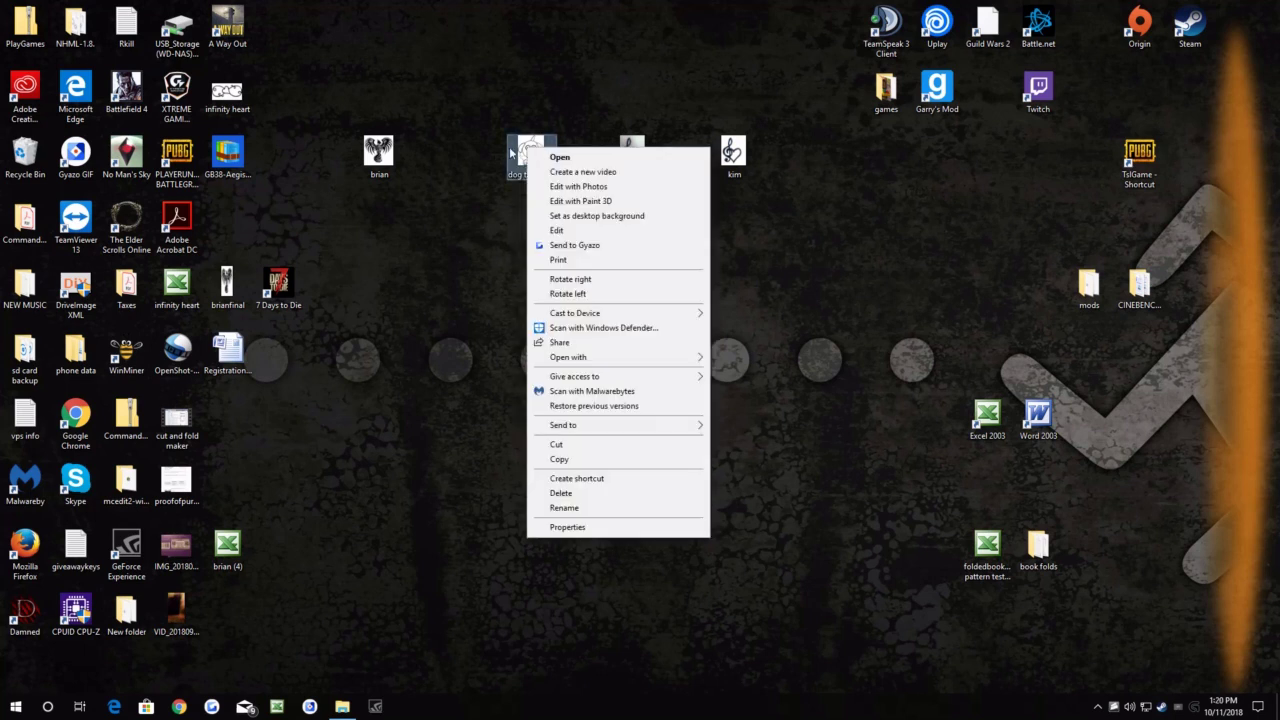
{"action": "left_click", "coordinate": [588, 202]}
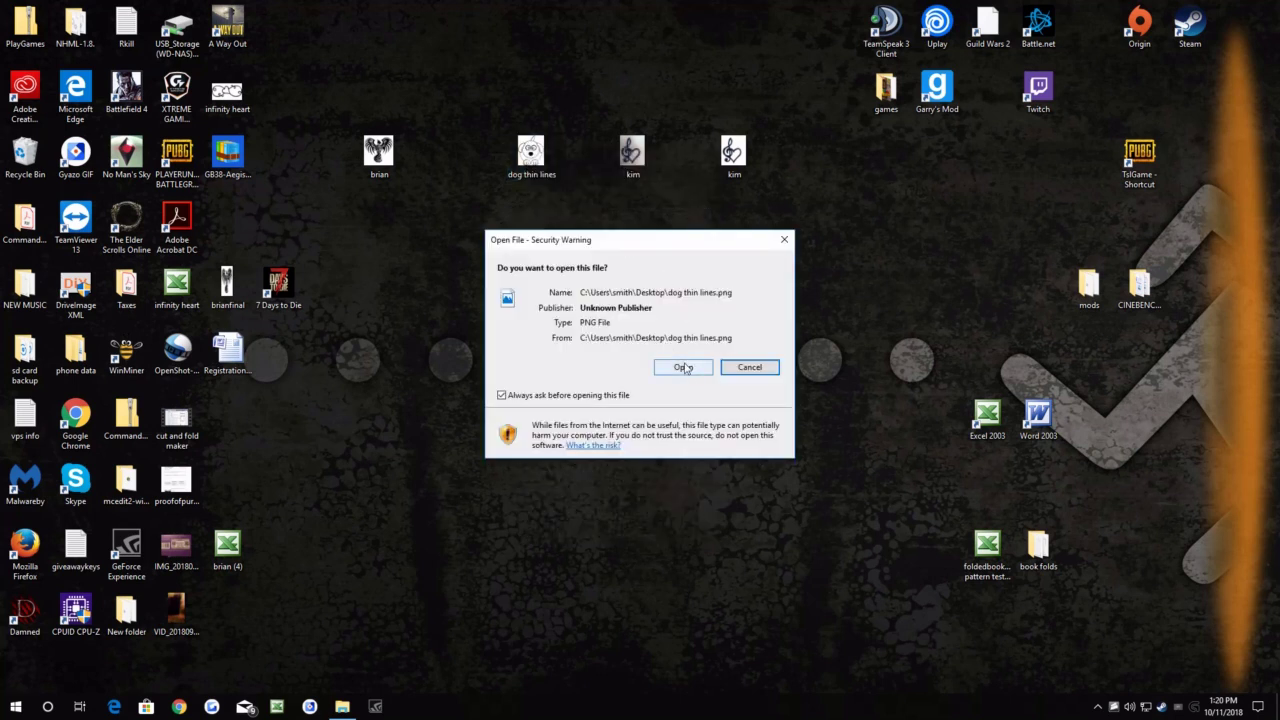
{"action": "left_click", "coordinate": [684, 370]}
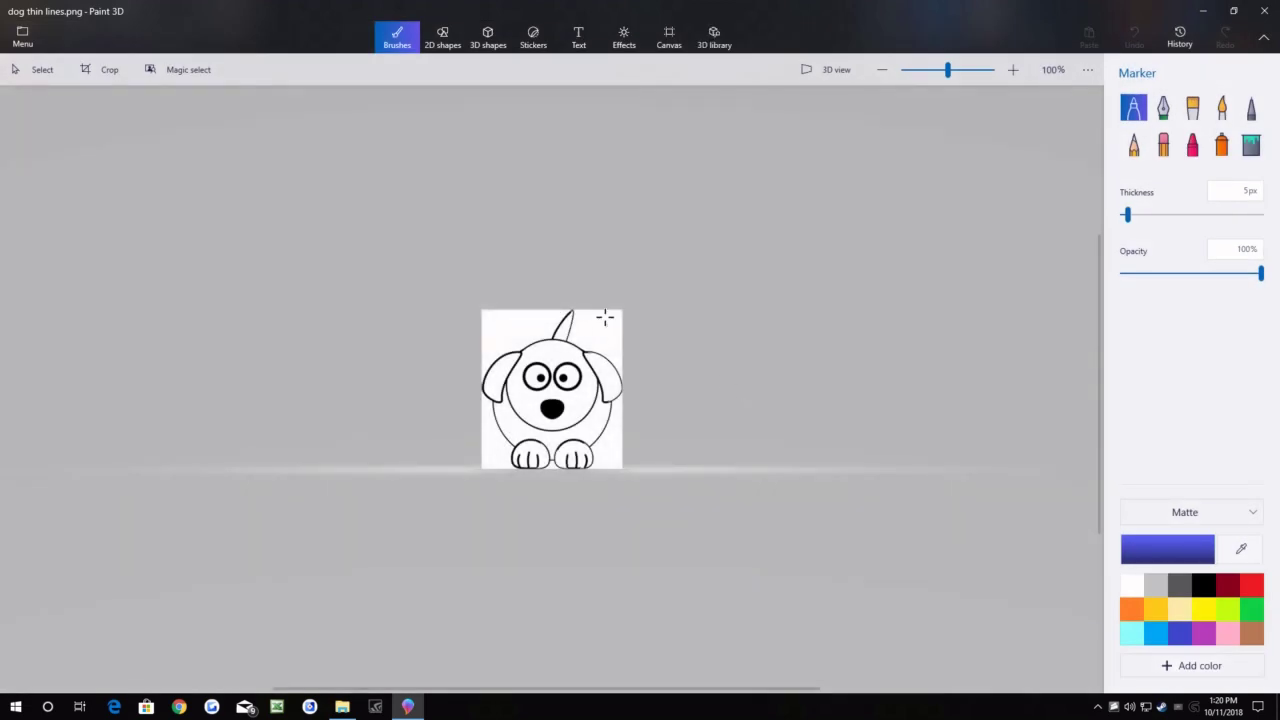
{"action": "left_click", "coordinate": [588, 329]}
{"action": "left_click", "coordinate": [1134, 38]}
Set the canvas height to 275 px in the Canvas settings.
{"action": "left_click", "coordinate": [672, 38]}
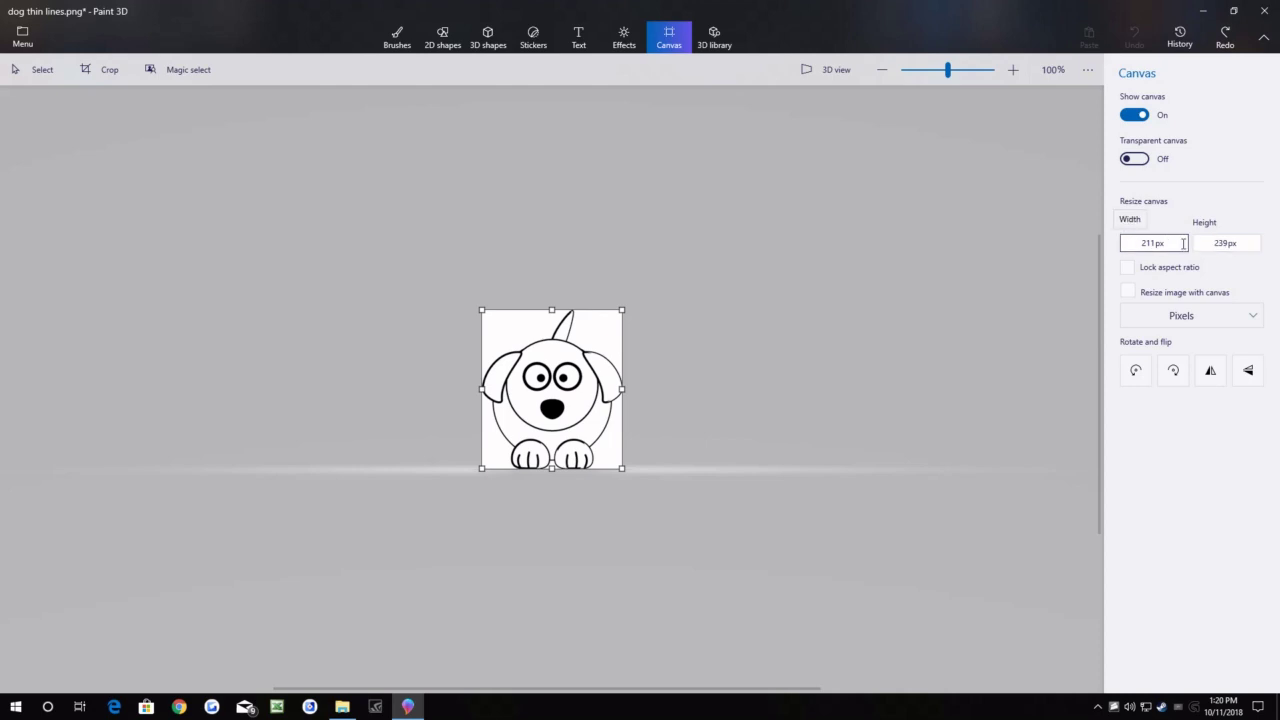
{"action": "left_click", "coordinate": [1229, 242]}
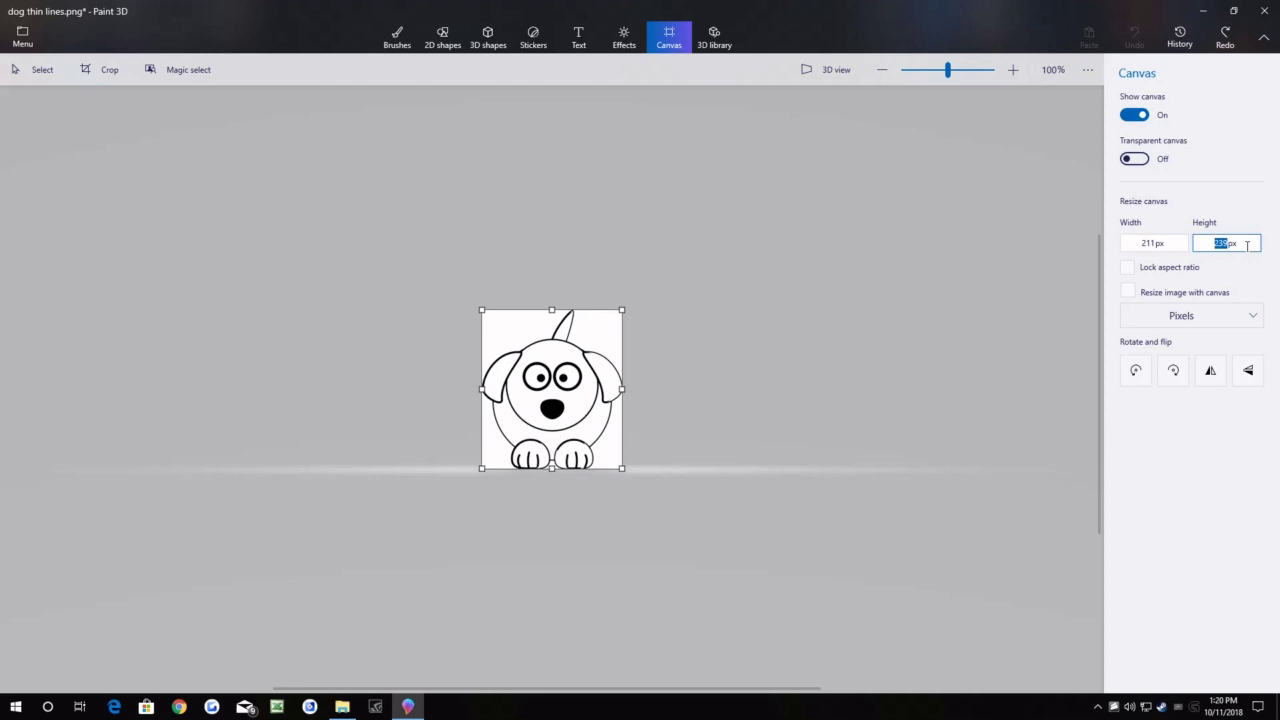
{"action": "type", "text": "275"}
{"action": "key", "text": "Return"}
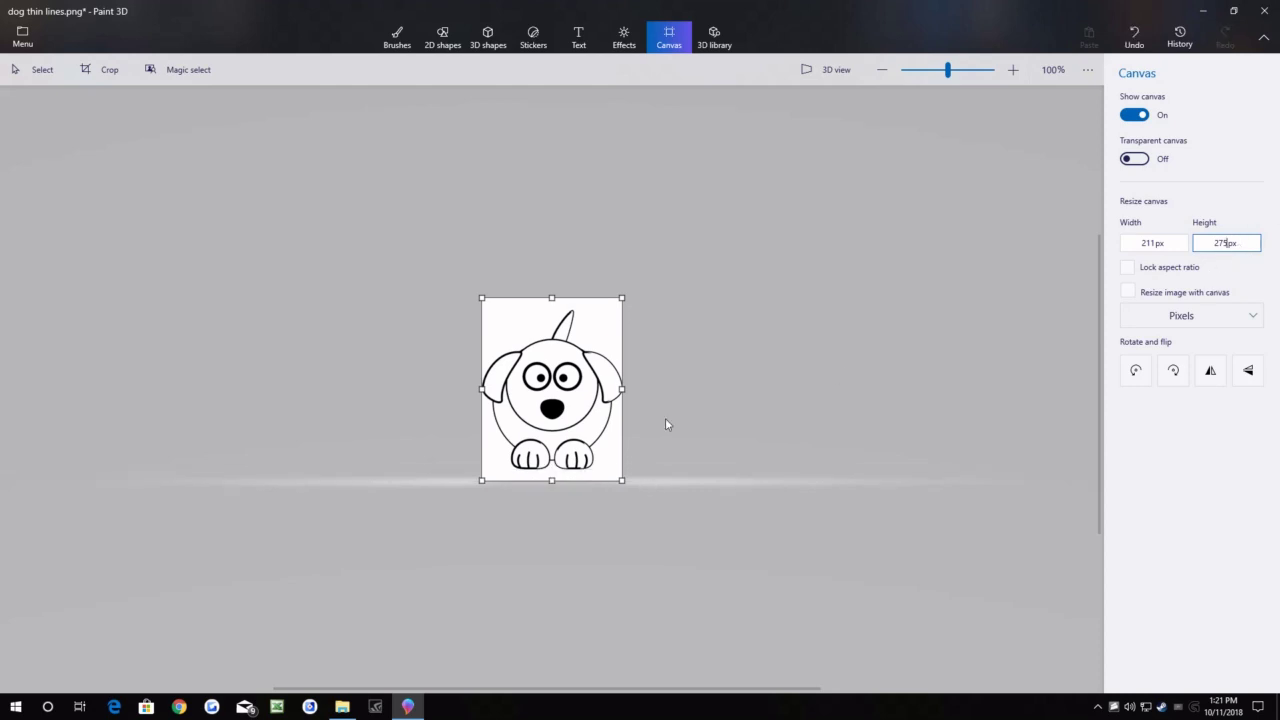
Drag the canvas edges until the canvas measures 217 × 274 px around the dog.
{"action": "left_click_drag", "start_coordinate": [552, 480], "coordinate": [552, 488]}
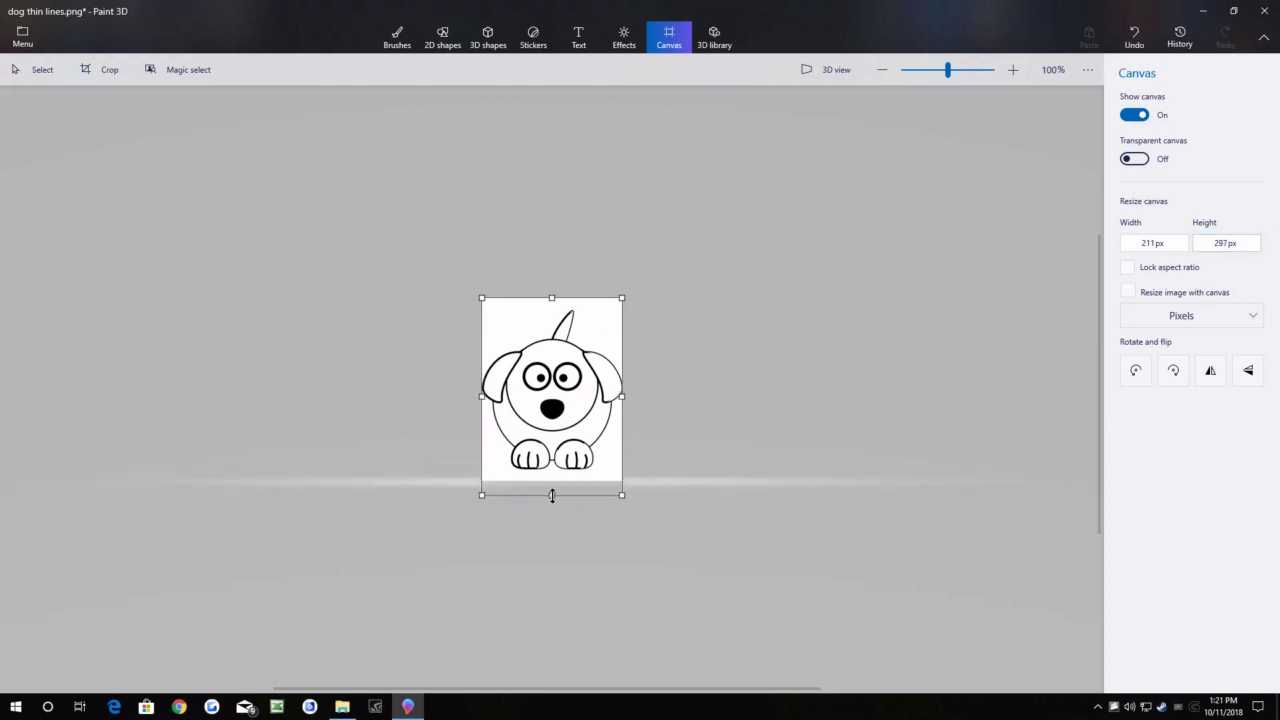
{"action": "left_click_drag", "start_coordinate": [552, 297], "coordinate": [553, 281]}
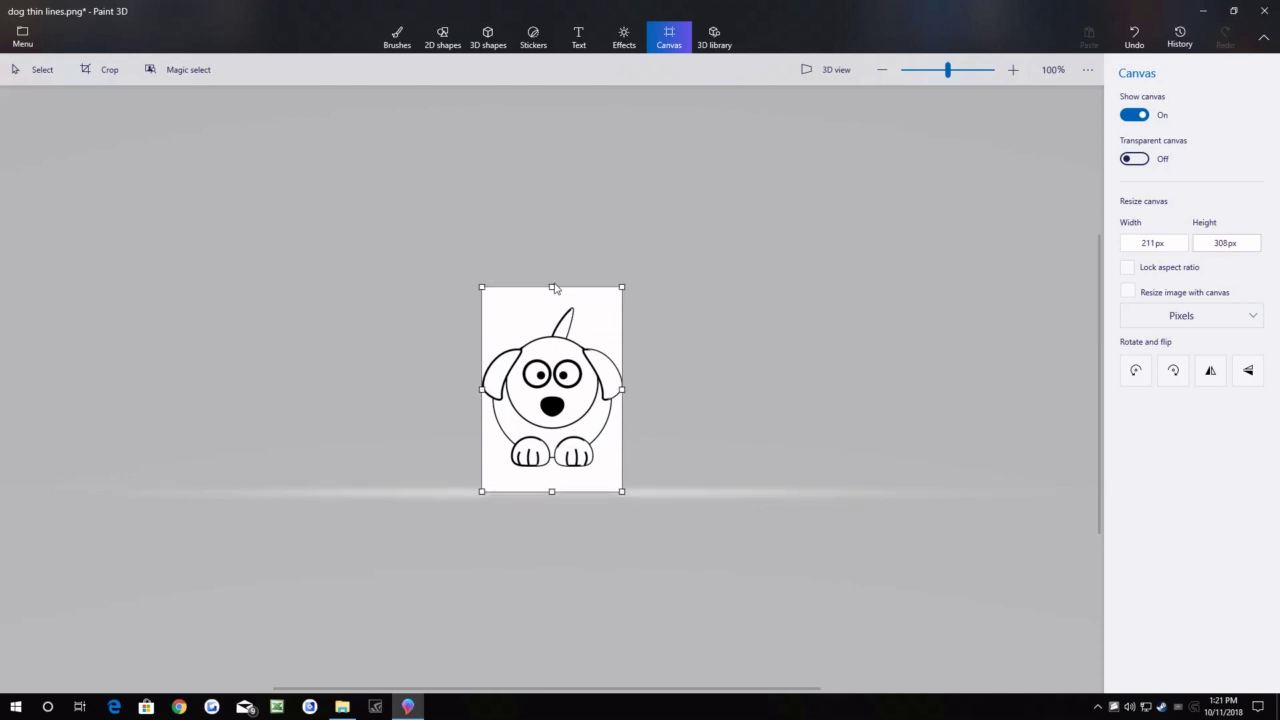
{"action": "left_click_drag", "start_coordinate": [626, 388], "coordinate": [630, 388]}
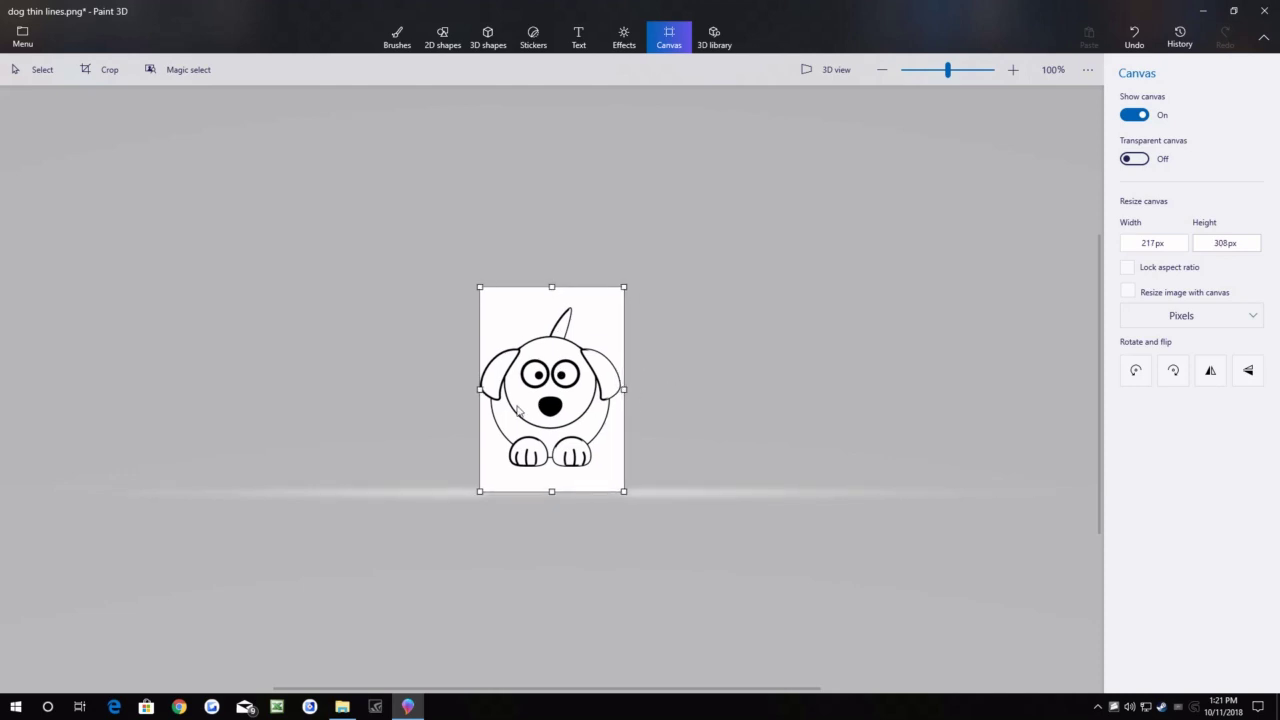
{"action": "left_click_drag", "start_coordinate": [480, 390], "coordinate": [480, 390]}
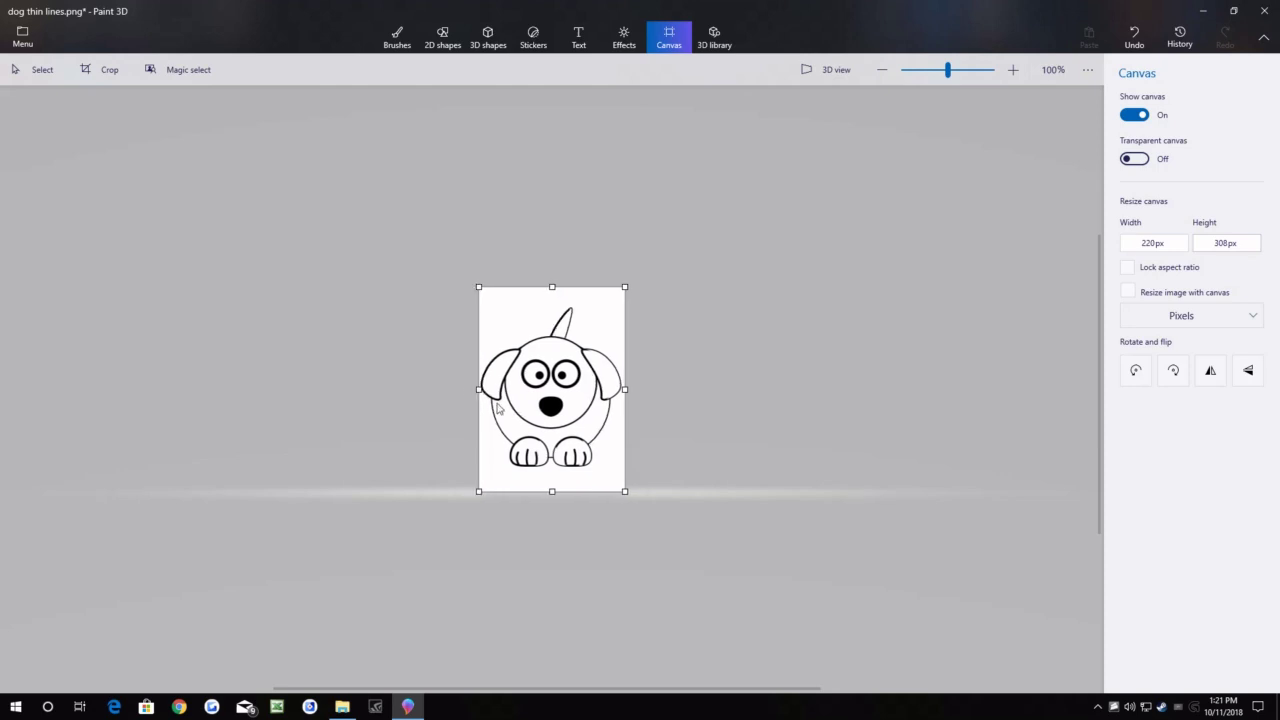
{"action": "left_click_drag", "start_coordinate": [623, 390], "coordinate": [620, 391]}
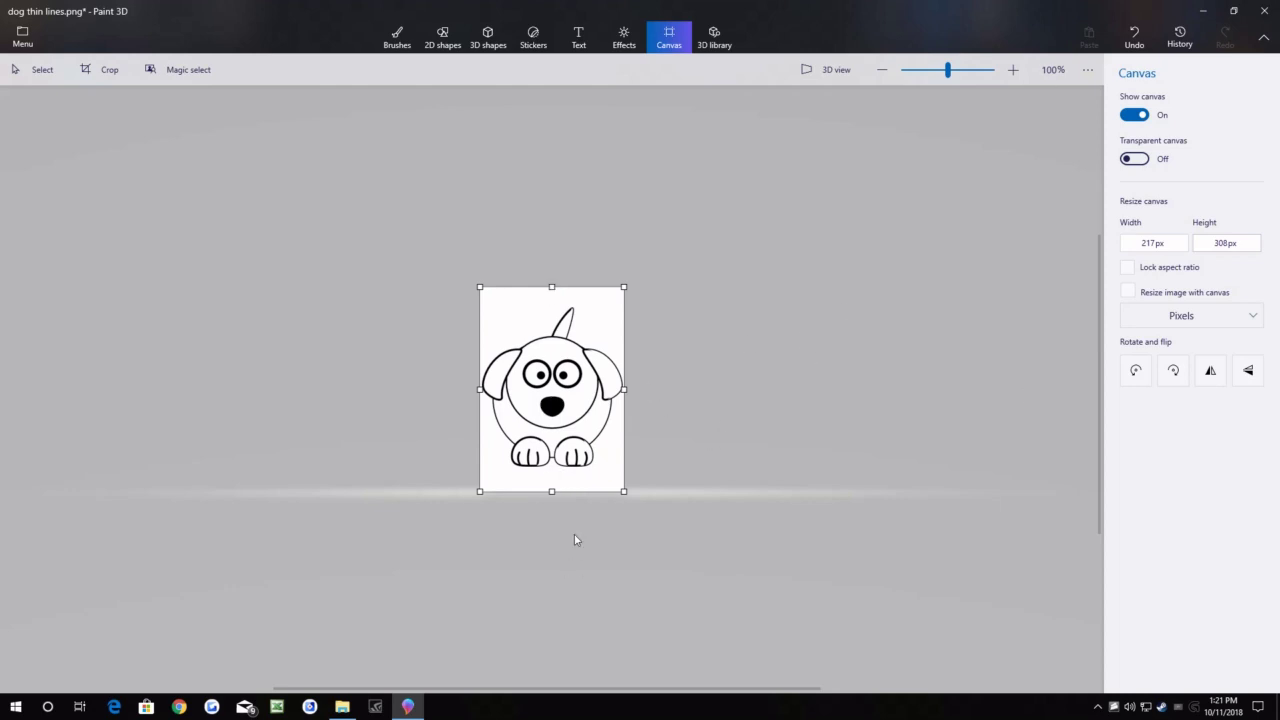
{"action": "left_click_drag", "start_coordinate": [553, 493], "coordinate": [554, 473]}
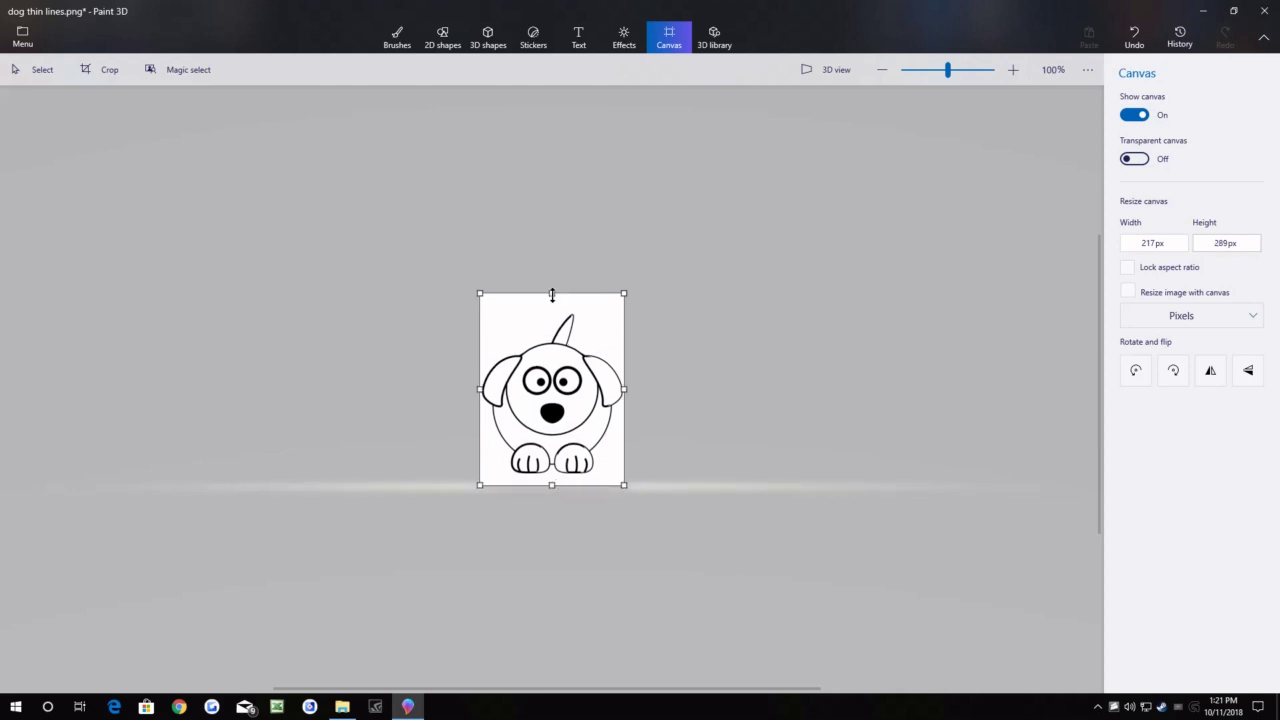
{"action": "left_click_drag", "start_coordinate": [552, 295], "coordinate": [552, 305]}
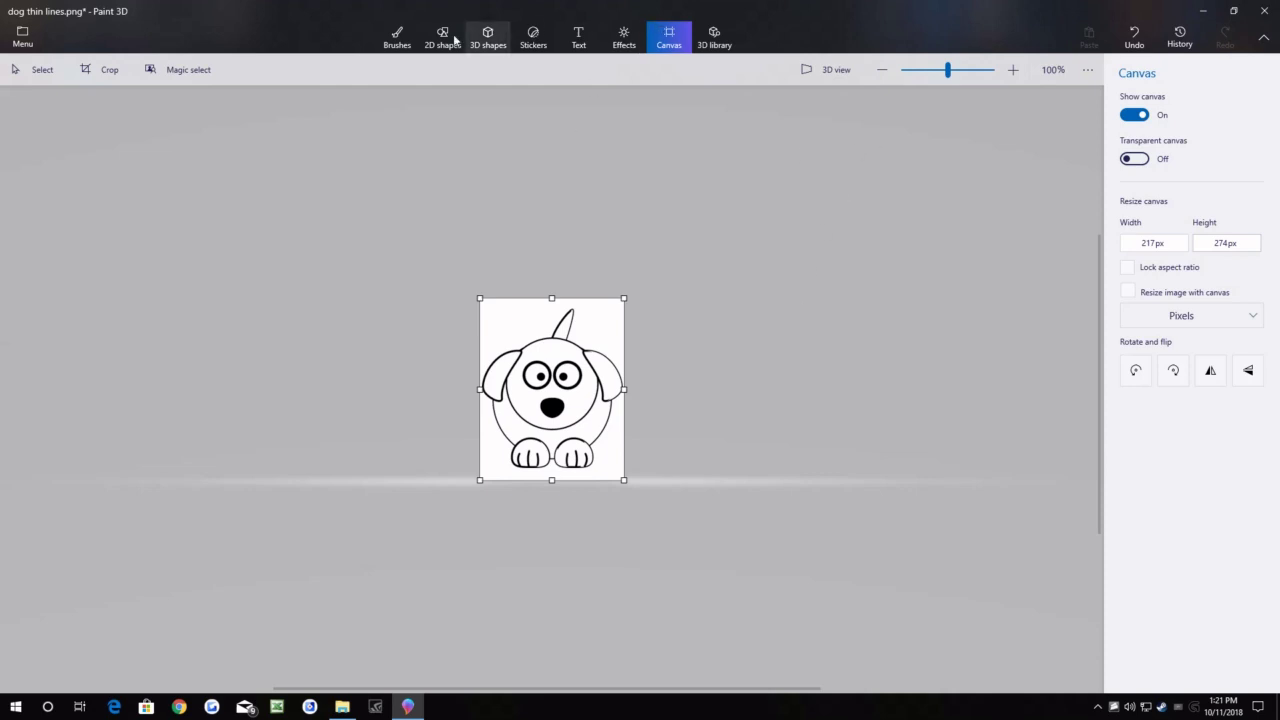
With the Fill brush in black at 400% zoom, fill the dog's connected head, ear and body outlines.
{"action": "left_click", "coordinate": [397, 38]}
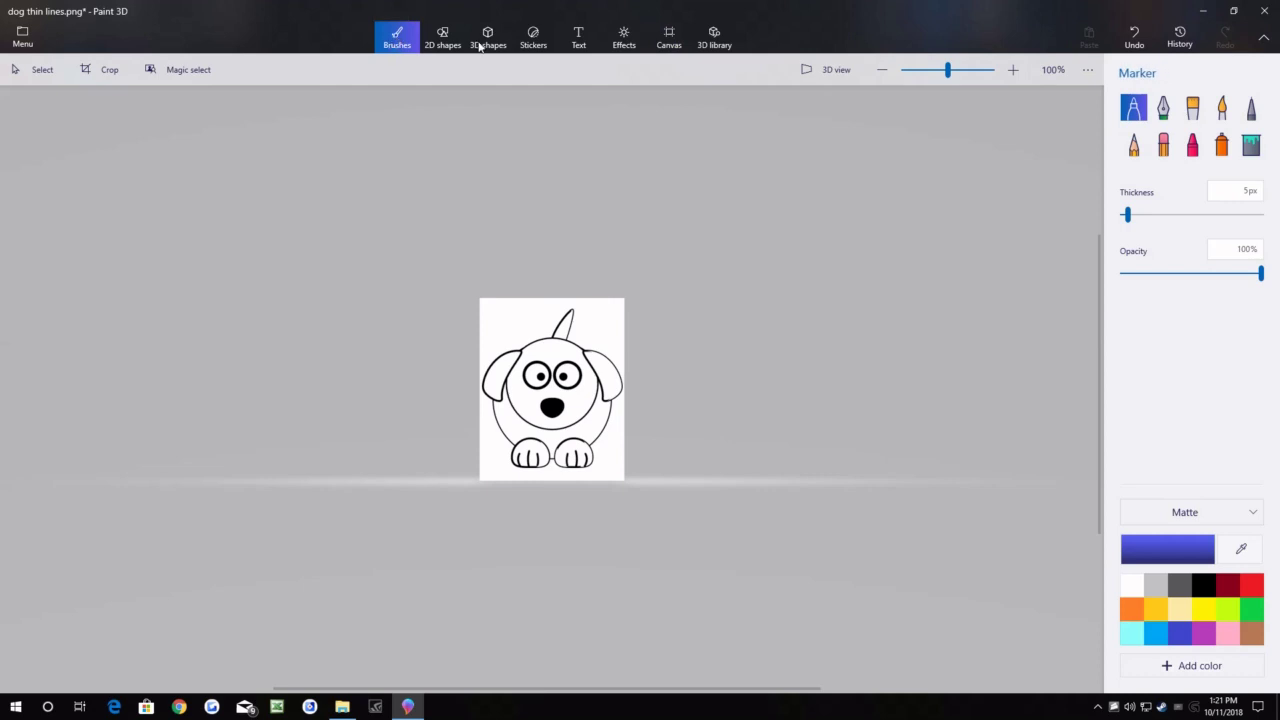
{"action": "left_click", "coordinate": [1251, 147]}
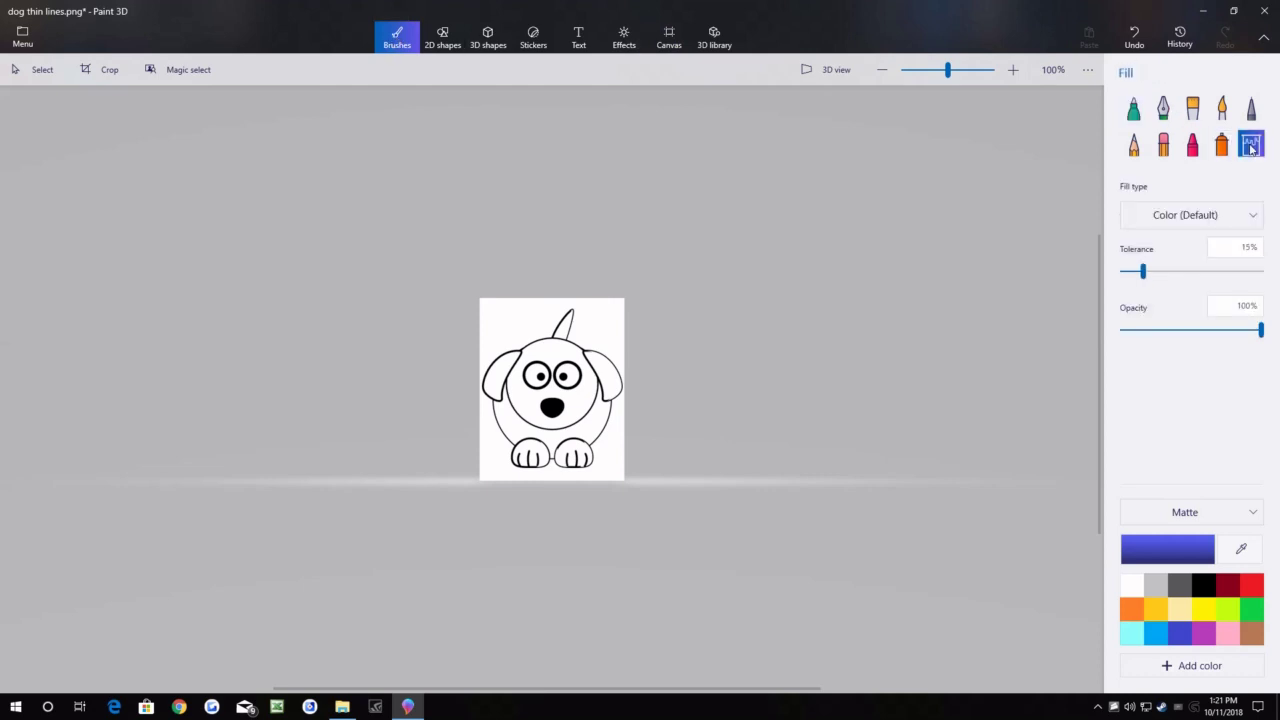
{"action": "left_click", "coordinate": [1204, 588]}
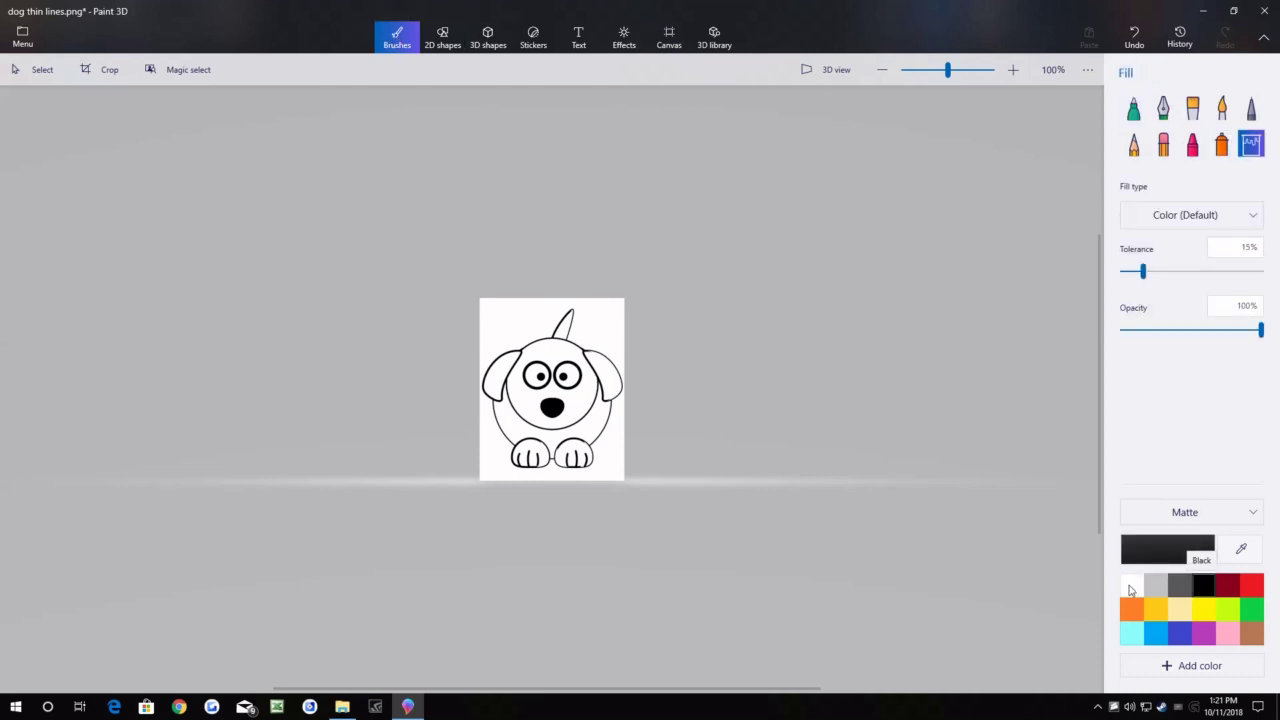
{"action": "scroll", "coordinate": [552, 408], "scroll_direction": "up", "scroll_amount": 3}
{"action": "scroll", "coordinate": [555, 410], "scroll_direction": "up", "scroll_amount": 5}
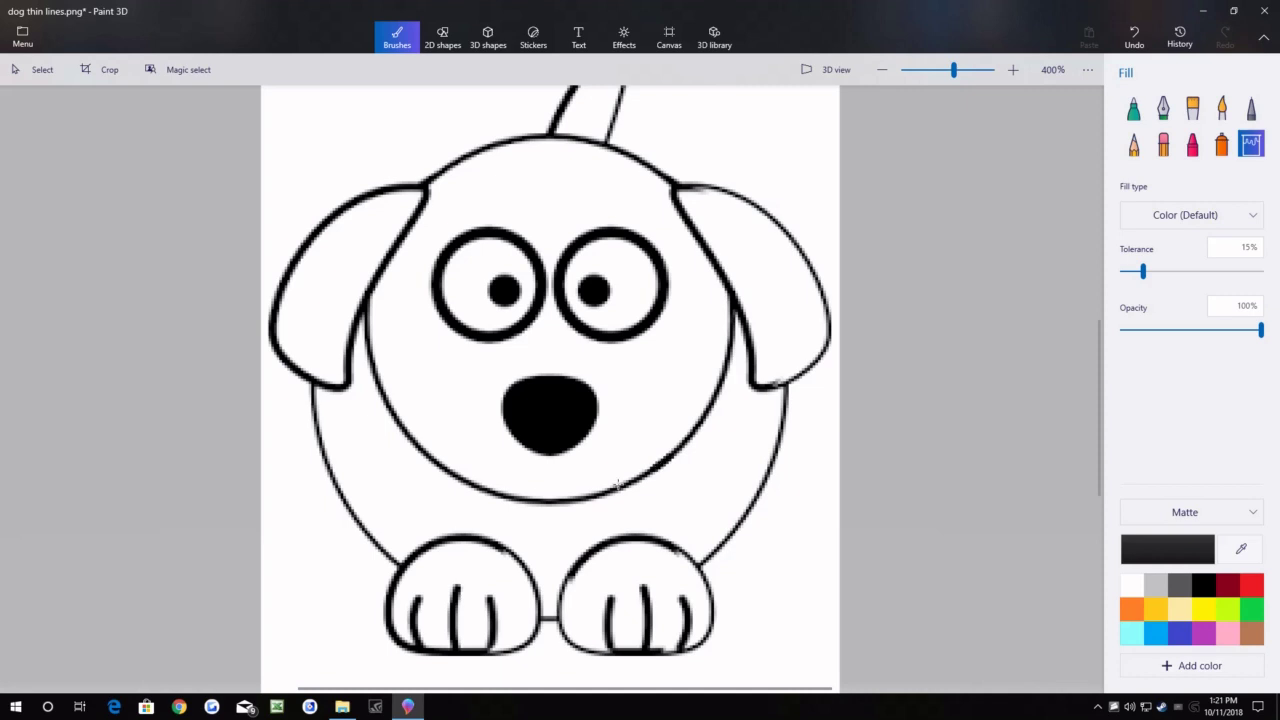
{"action": "left_click", "coordinate": [622, 487]}
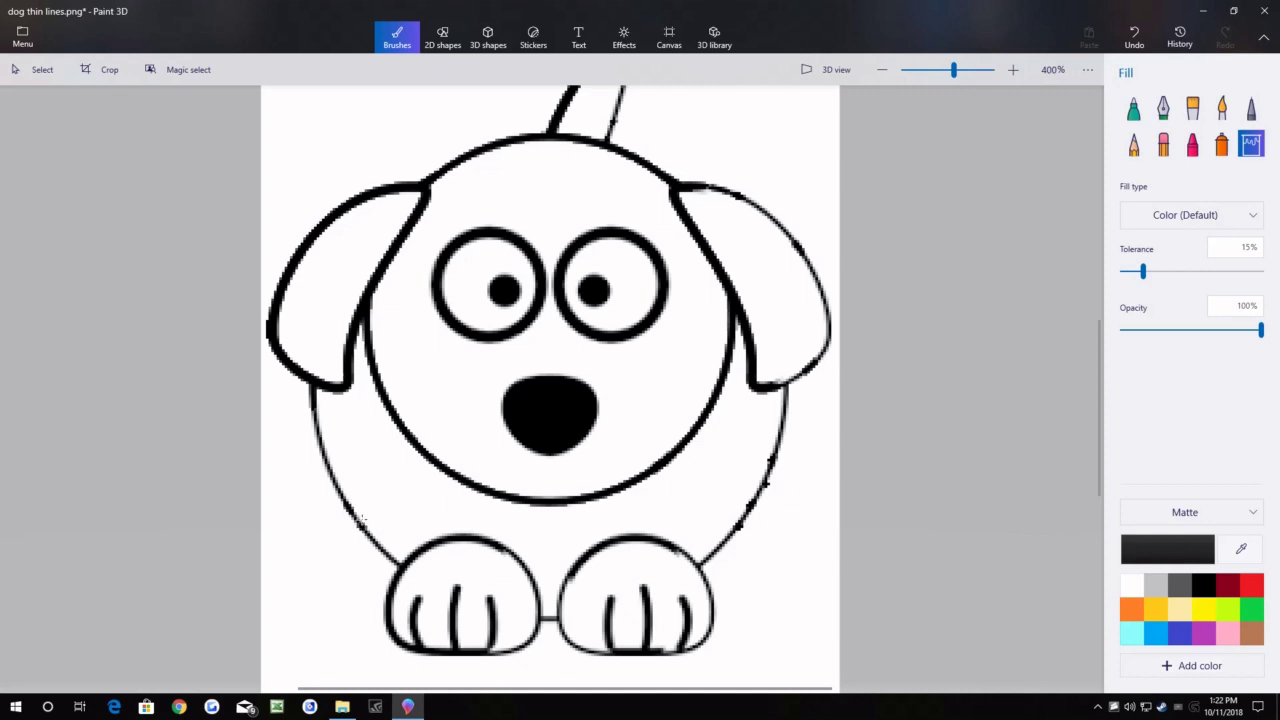
Fill the grey edge pixels along the dog's left outline solid black.
{"action": "scroll", "coordinate": [361, 521], "scroll_direction": "up", "scroll_amount": 4}
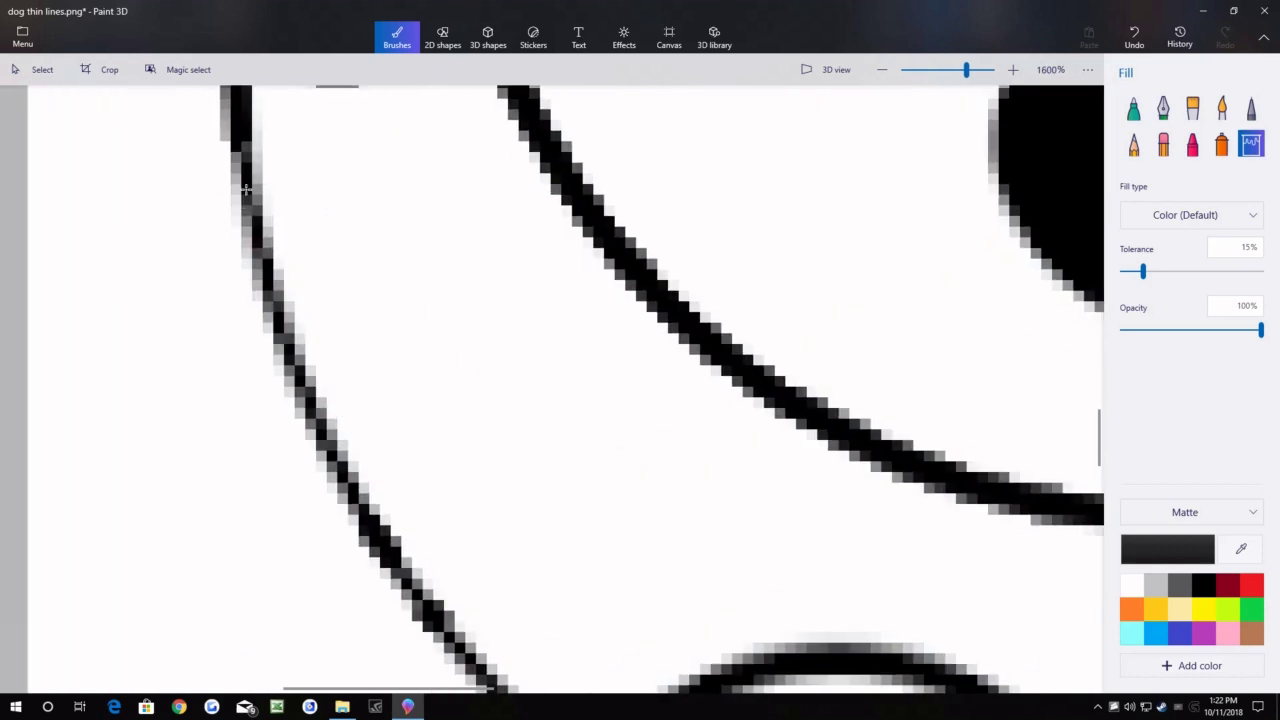
{"action": "left_click", "coordinate": [246, 189]}
{"action": "left_click", "coordinate": [246, 212]}
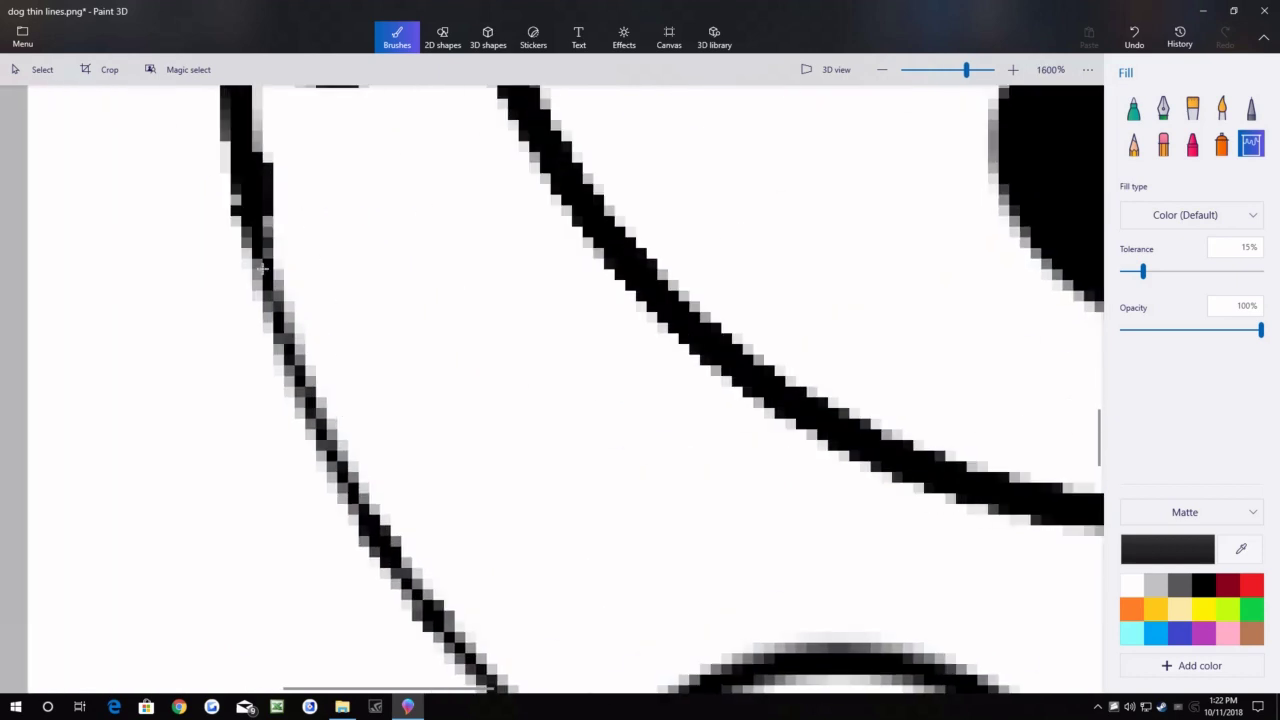
{"action": "left_click", "coordinate": [268, 290]}
{"action": "left_click", "coordinate": [292, 377]}
{"action": "left_click", "coordinate": [316, 412]}
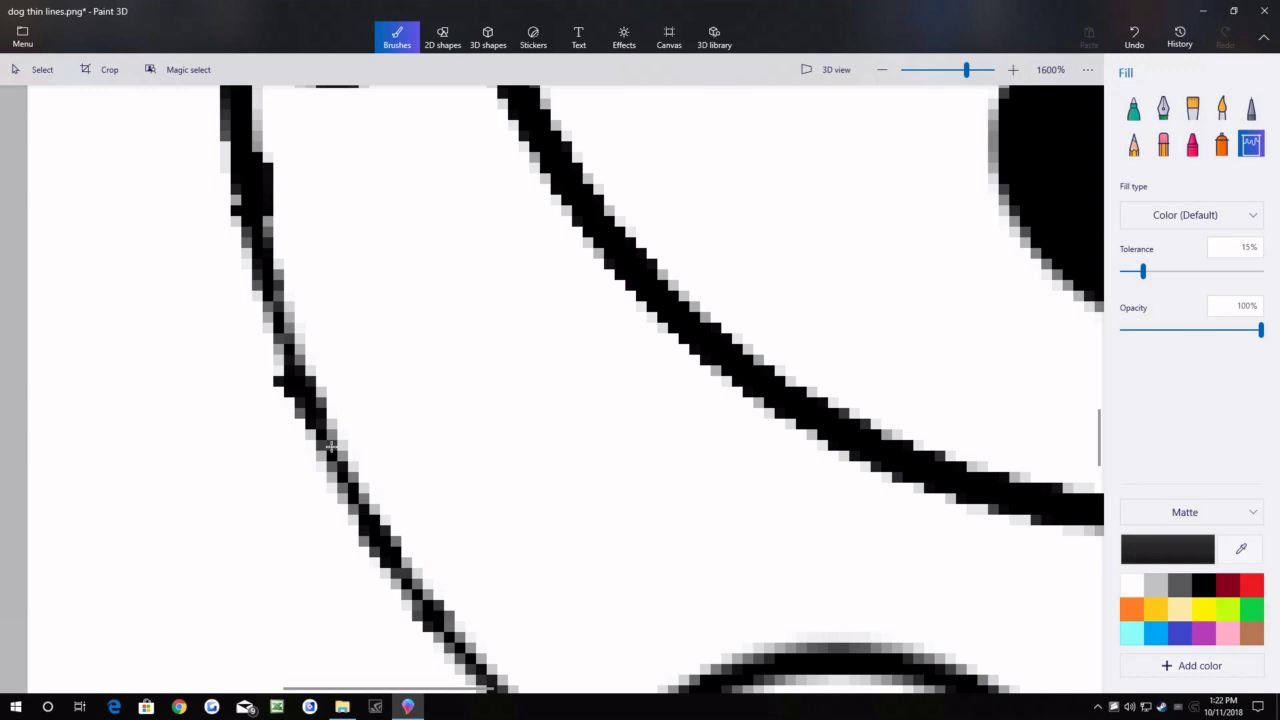
{"action": "left_click", "coordinate": [414, 593]}
{"action": "left_click", "coordinate": [366, 514]}
{"action": "left_click", "coordinate": [347, 476]}
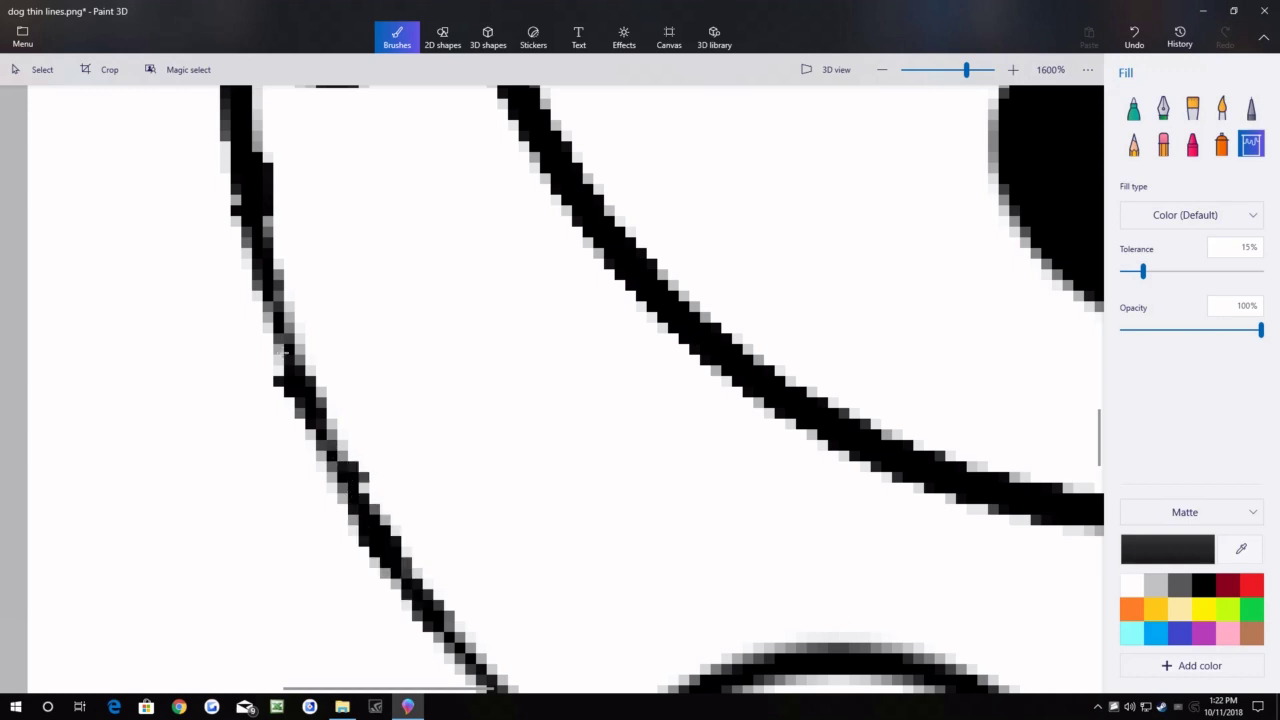
{"action": "left_click", "coordinate": [284, 352]}
{"action": "left_click", "coordinate": [282, 324]}
{"action": "left_click", "coordinate": [275, 305]}
Fill both paws' claw lines and outlines black, undoing an accidental background fill.
{"action": "scroll", "coordinate": [565, 395], "scroll_direction": "down", "scroll_amount": 5}
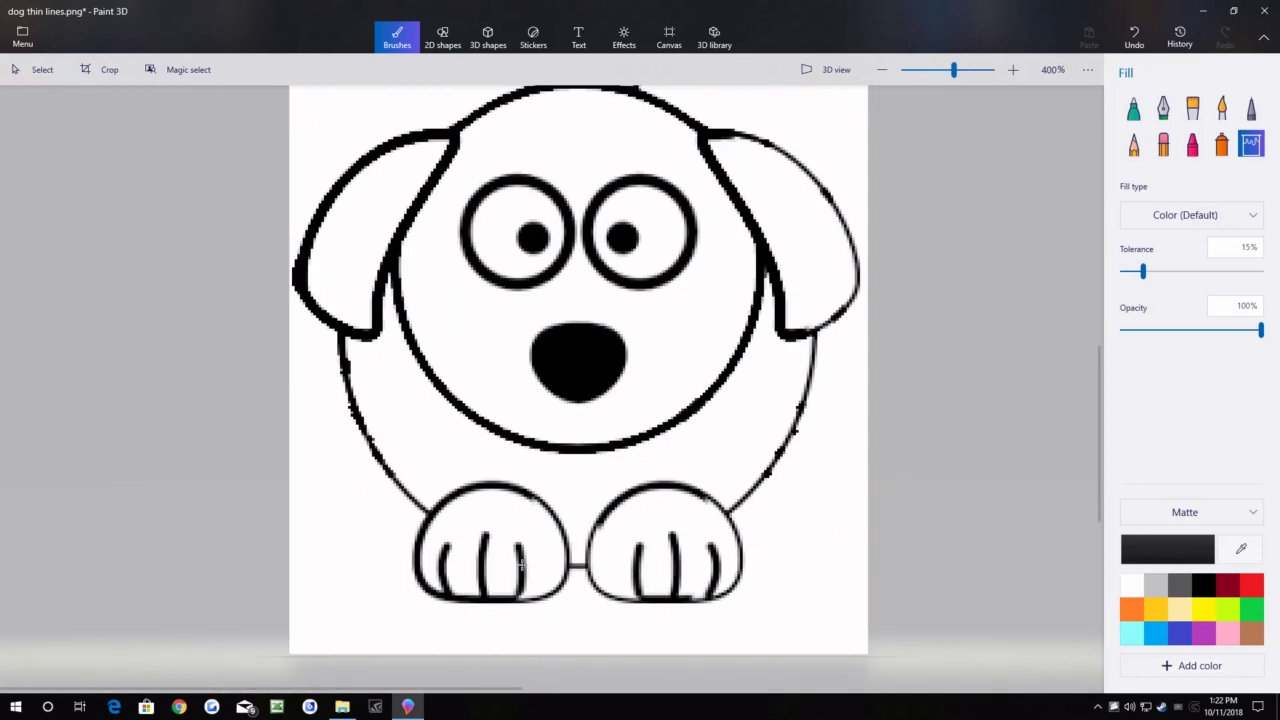
{"action": "left_click", "coordinate": [522, 565]}
{"action": "left_click", "coordinate": [637, 560]}
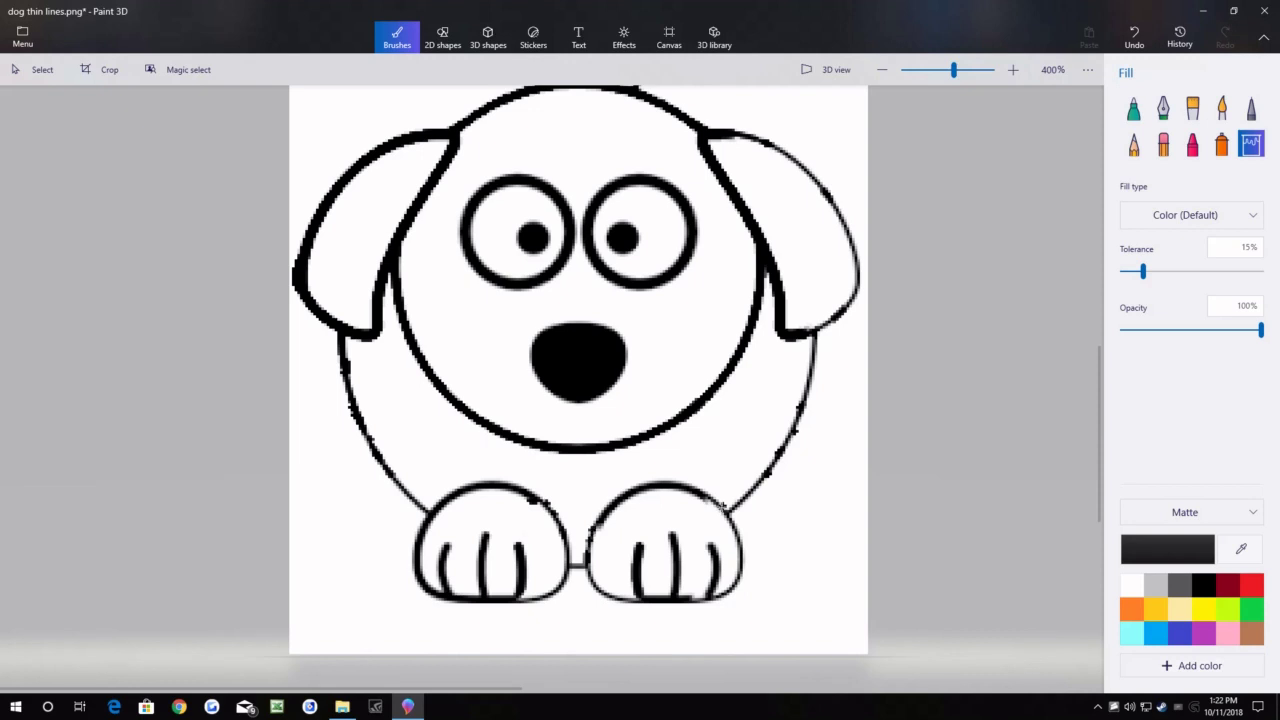
{"action": "left_click", "coordinate": [706, 498]}
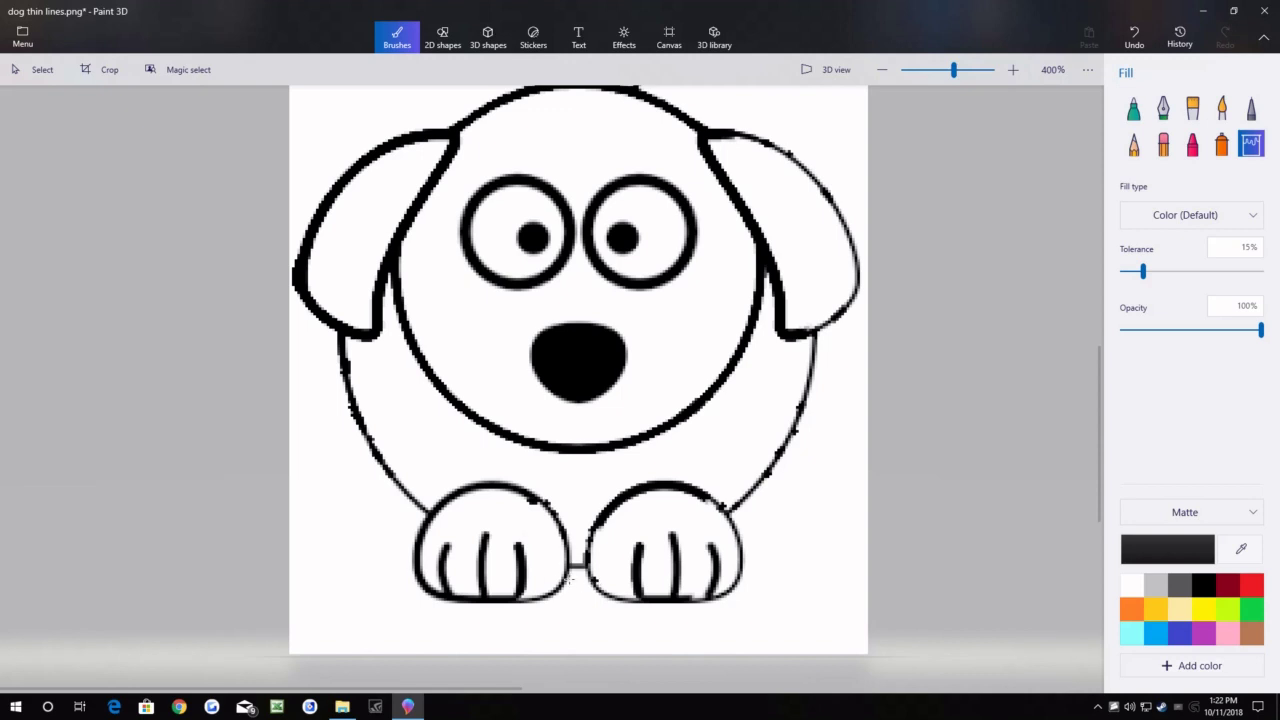
{"action": "left_click", "coordinate": [567, 575]}
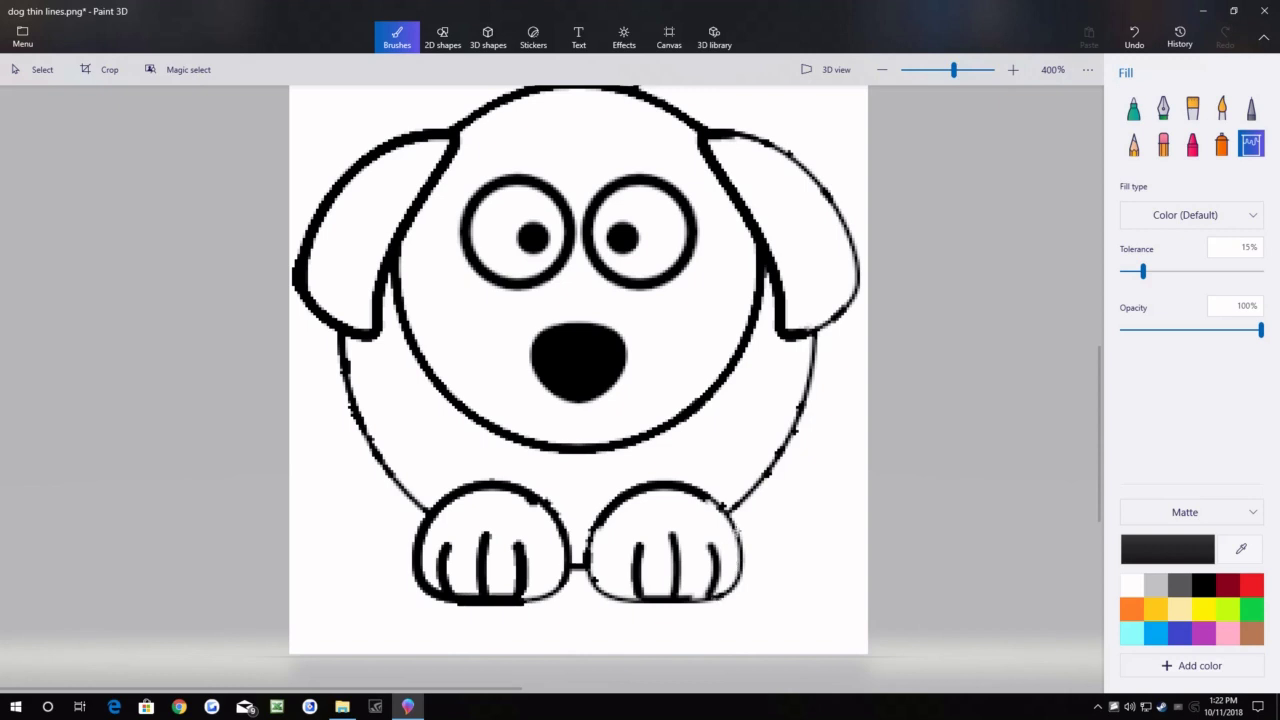
{"action": "left_click", "coordinate": [742, 552]}
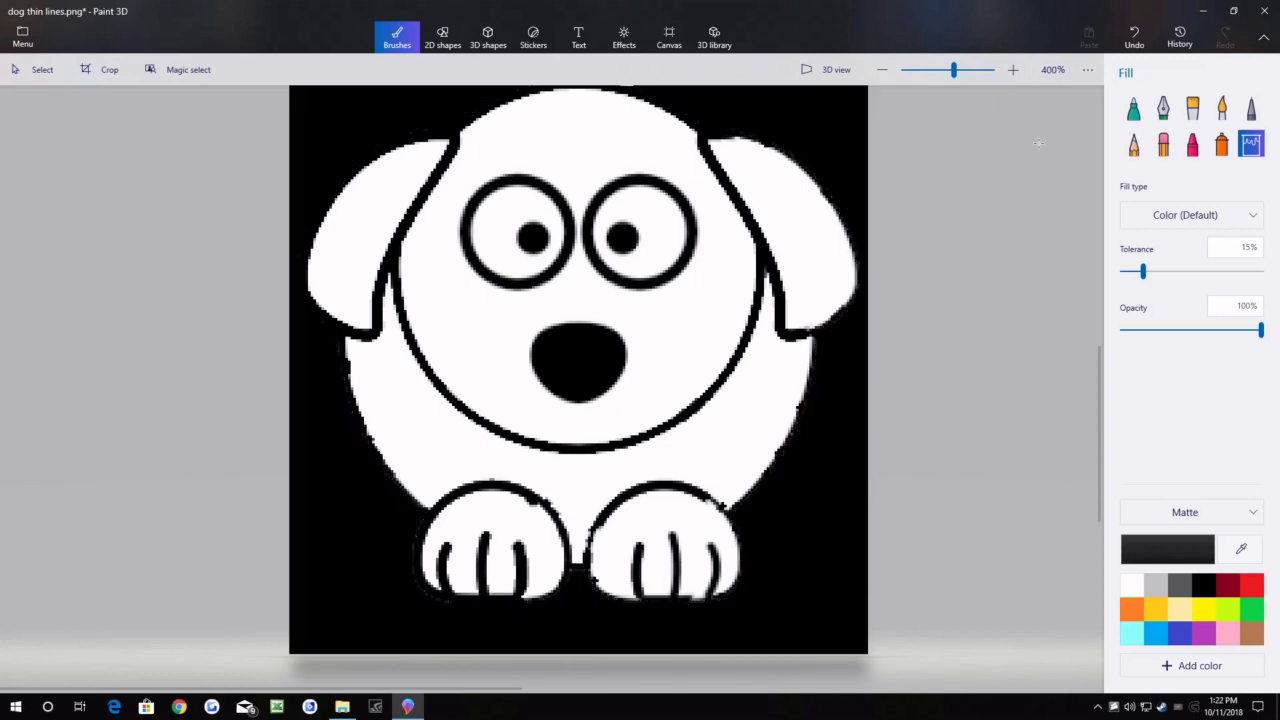
{"action": "left_click", "coordinate": [1135, 45]}
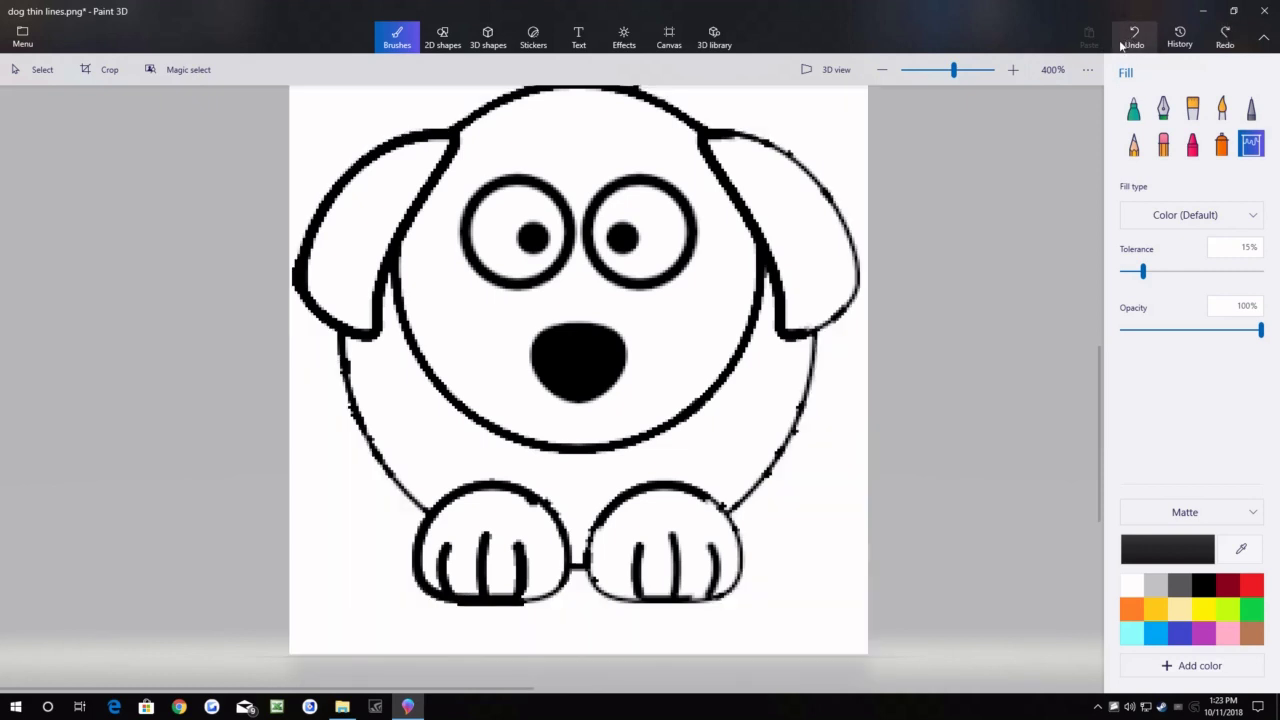
Thicken the right ear's outline by tracing it with the Marker.
{"action": "left_click", "coordinate": [1138, 110]}
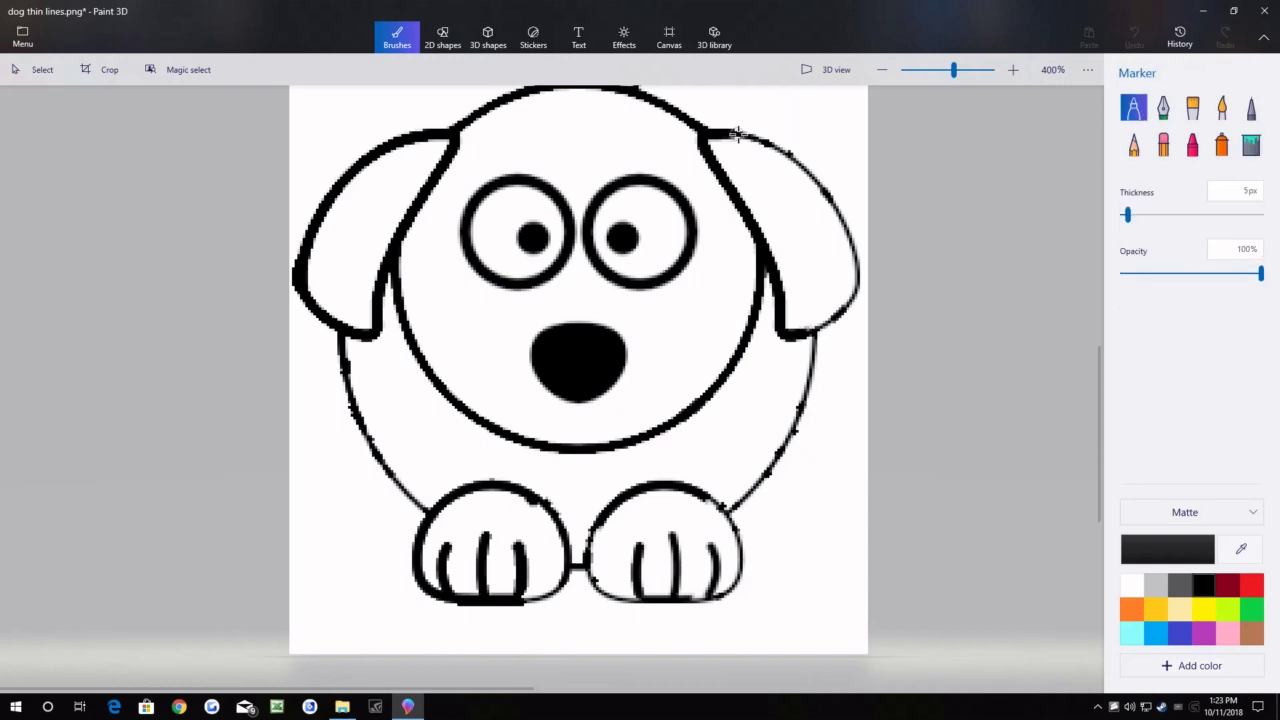
{"action": "left_click_drag", "start_coordinate": [736, 133], "coordinate": [775, 141]}
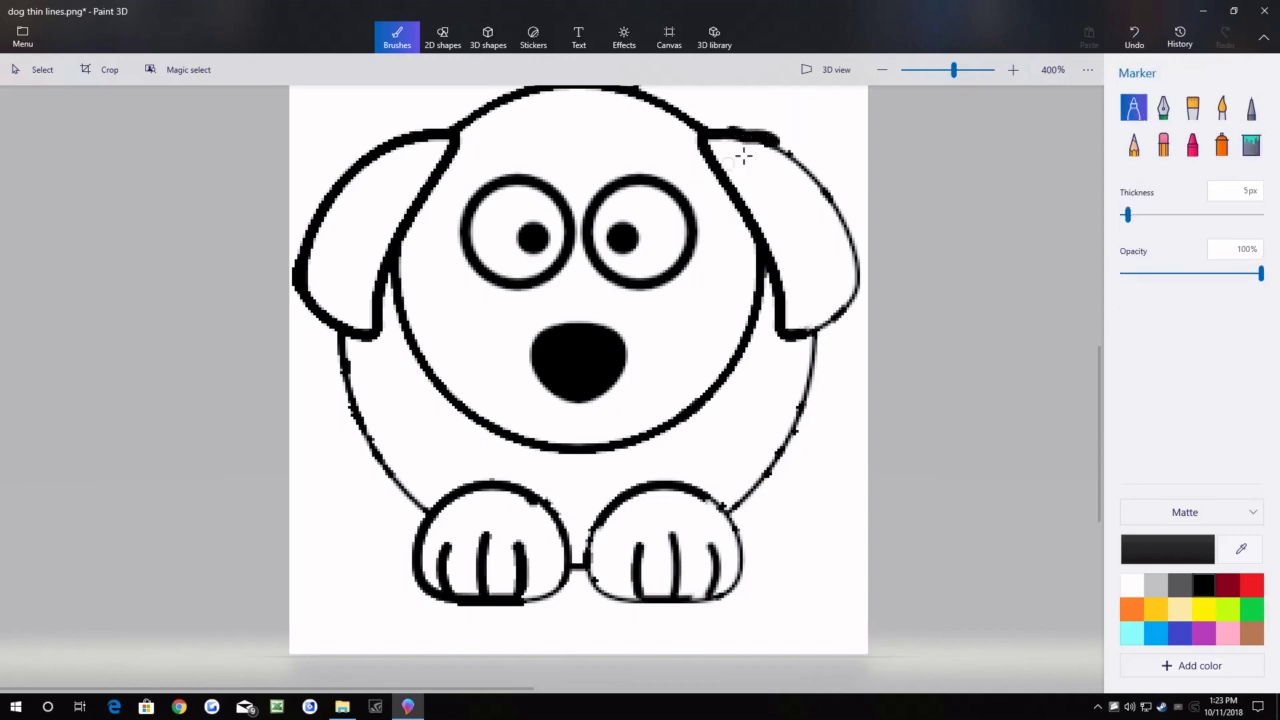
{"action": "scroll", "coordinate": [800, 160], "scroll_direction": "up", "scroll_amount": 3}
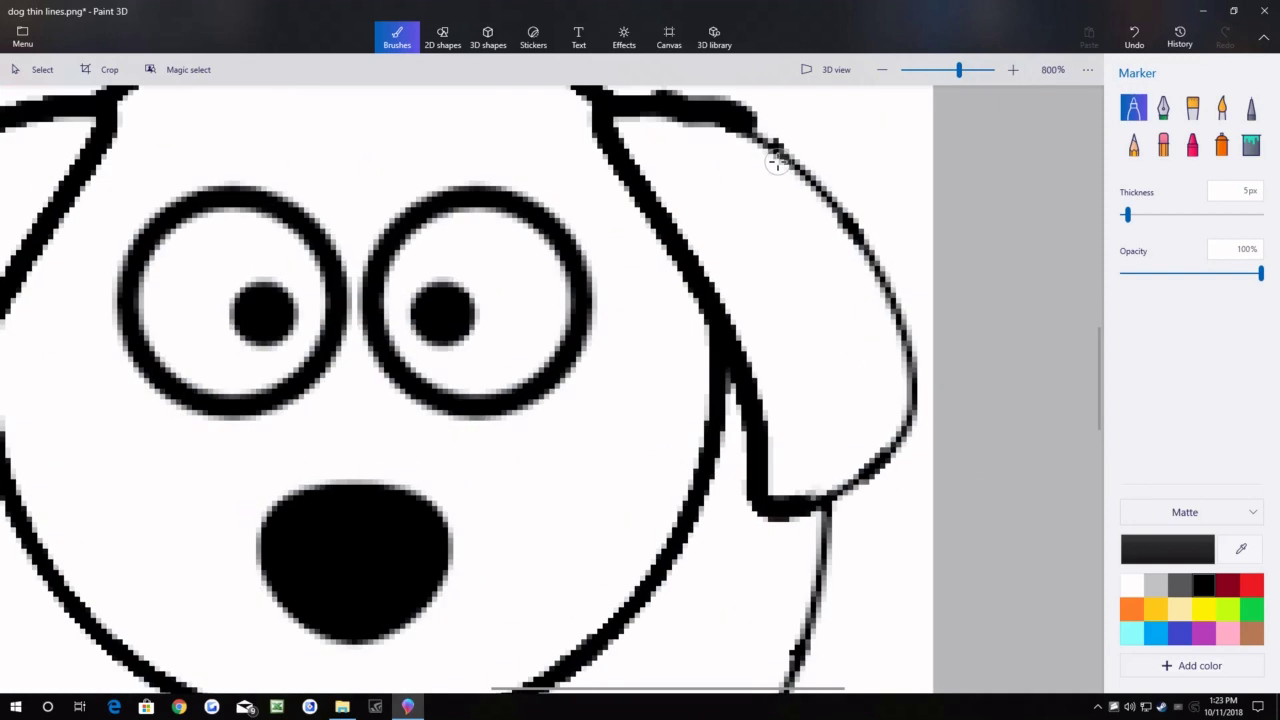
{"action": "mouse_move", "coordinate": [695, 115]}
{"action": "left_mouse_down"}
{"action": "mouse_move", "coordinate": [812, 182]}
{"action": "mouse_move", "coordinate": [877, 268]}
{"action": "mouse_move", "coordinate": [908, 353]}
{"action": "mouse_move", "coordinate": [912, 420]}
{"action": "mouse_move", "coordinate": [806, 500]}
{"action": "left_mouse_up"}
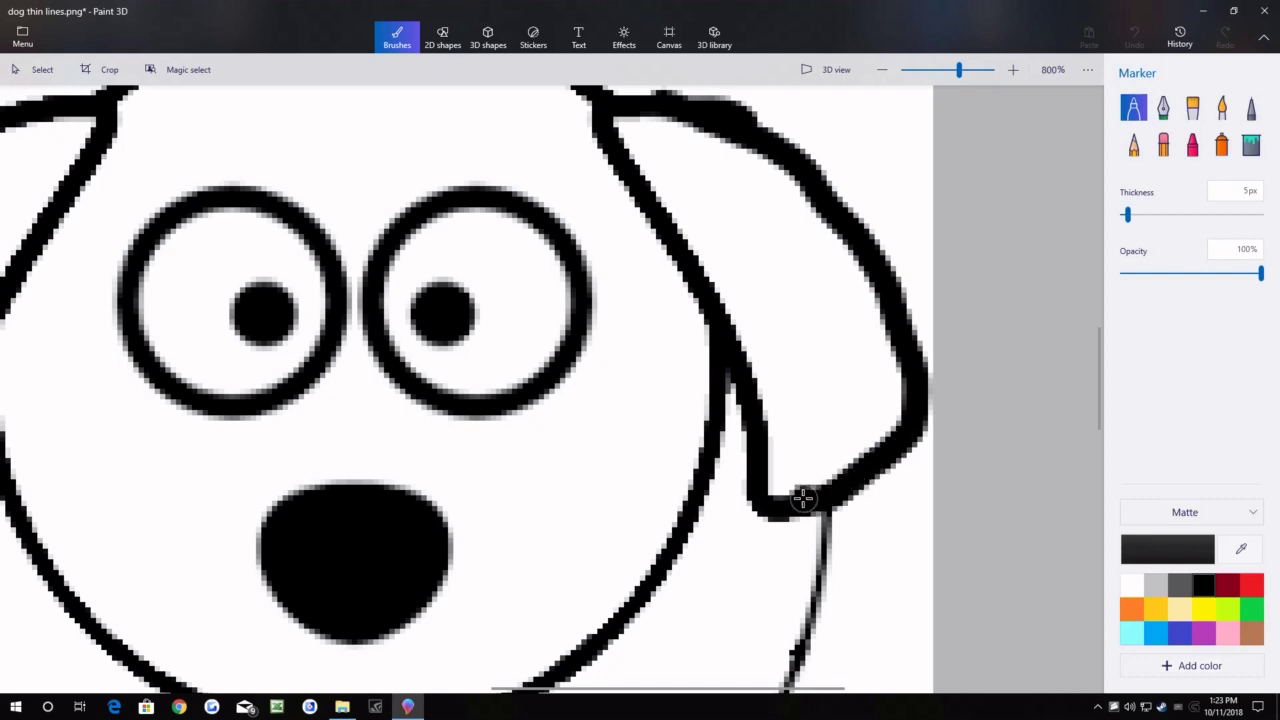
{"action": "scroll", "coordinate": [794, 337], "scroll_direction": "down", "scroll_amount": 4}
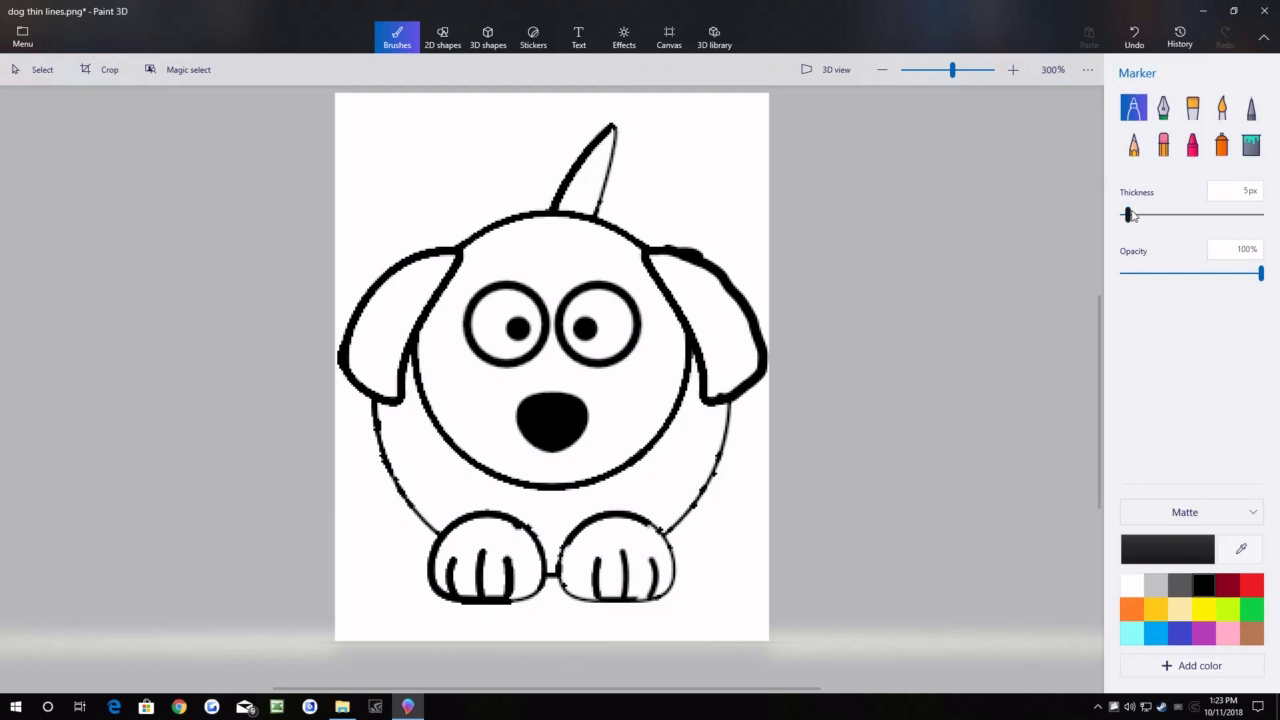
Set the Marker to 2 px and trace the tail's right edge, undoing failed strokes.
{"action": "left_click_drag", "start_coordinate": [1129, 215], "coordinate": [1124, 217]}
{"action": "scroll", "coordinate": [640, 163], "scroll_direction": "up", "scroll_amount": 2, "text": "ctrl"}
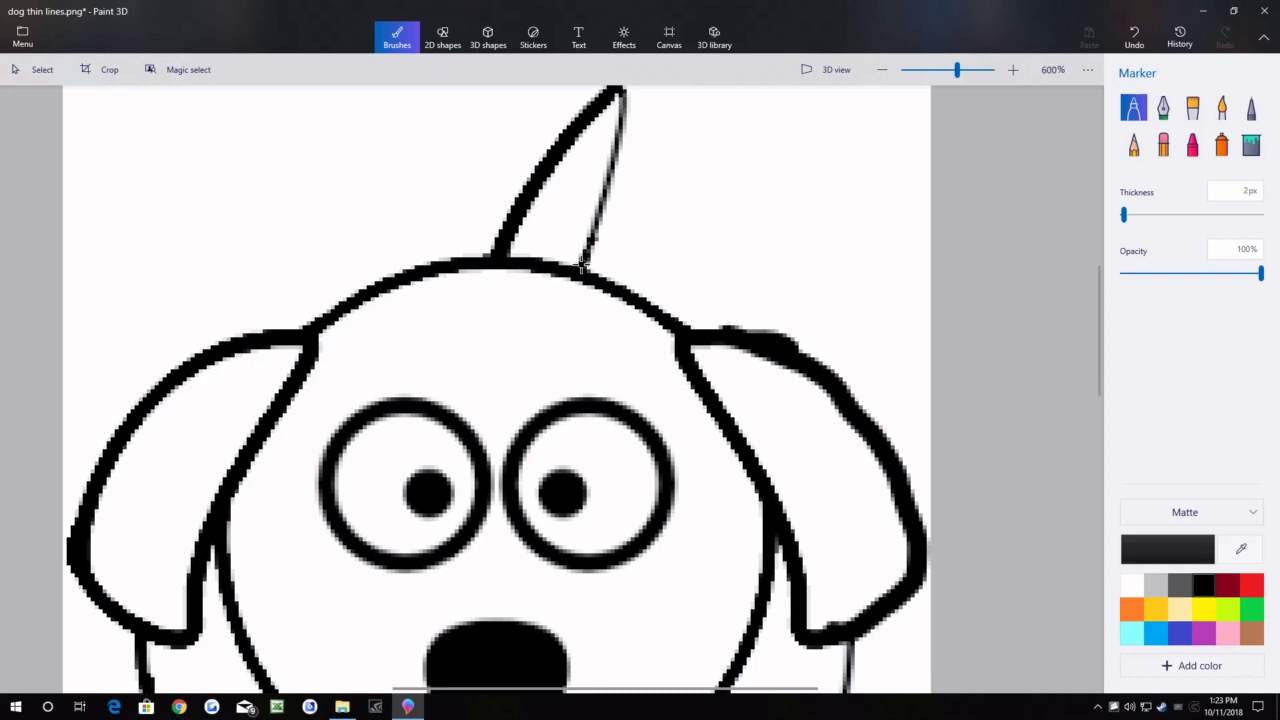
{"action": "mouse_move", "coordinate": [584, 266]}
{"action": "left_mouse_down"}
{"action": "mouse_move", "coordinate": [617, 91]}
{"action": "mouse_move", "coordinate": [618, 190]}
{"action": "mouse_move", "coordinate": [580, 256]}
{"action": "left_mouse_up"}
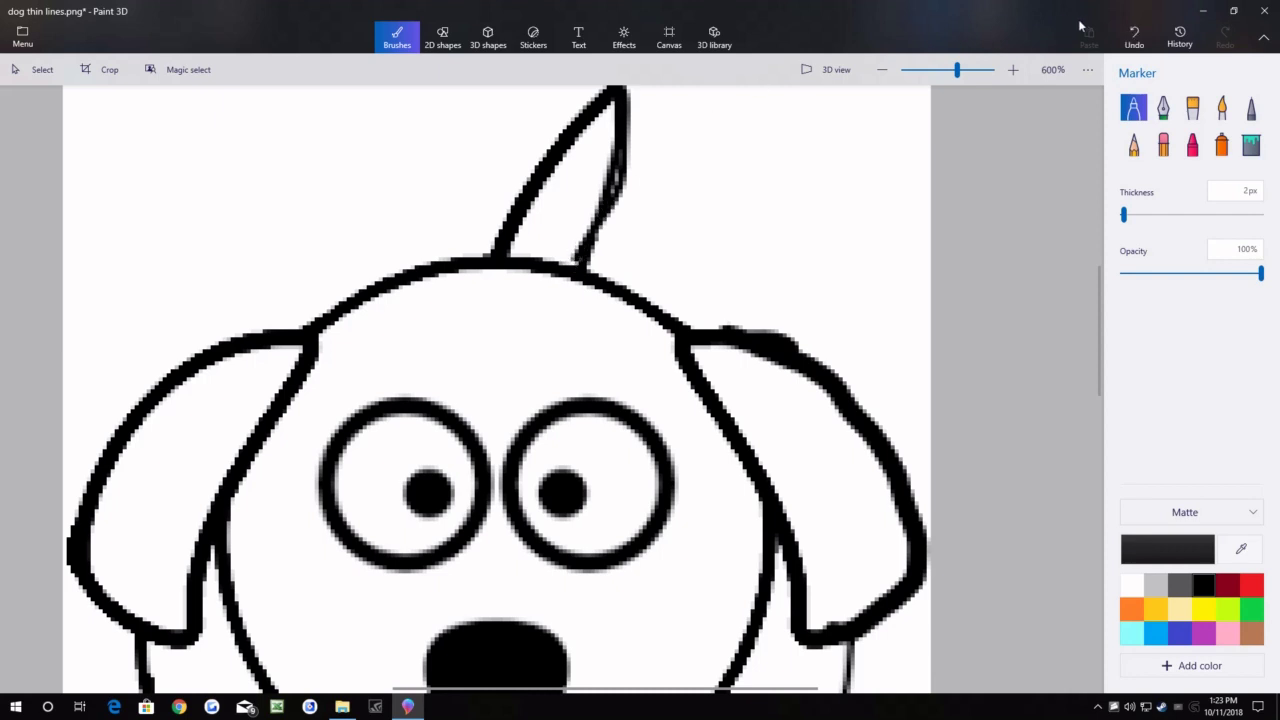
{"action": "left_click", "coordinate": [1134, 37]}
{"action": "mouse_move", "coordinate": [614, 90]}
{"action": "left_mouse_down"}
{"action": "mouse_move", "coordinate": [619, 173]}
{"action": "mouse_move", "coordinate": [579, 275]}
{"action": "mouse_move", "coordinate": [619, 139]}
{"action": "mouse_move", "coordinate": [618, 90]}
{"action": "mouse_move", "coordinate": [610, 200]}
{"action": "mouse_move", "coordinate": [582, 260]}
{"action": "left_mouse_up"}
{"action": "left_click", "coordinate": [1134, 37]}
{"action": "mouse_move", "coordinate": [608, 206]}
{"action": "left_mouse_down"}
{"action": "mouse_move", "coordinate": [618, 92]}
{"action": "mouse_move", "coordinate": [618, 174]}
{"action": "mouse_move", "coordinate": [566, 240]}
{"action": "left_mouse_up"}
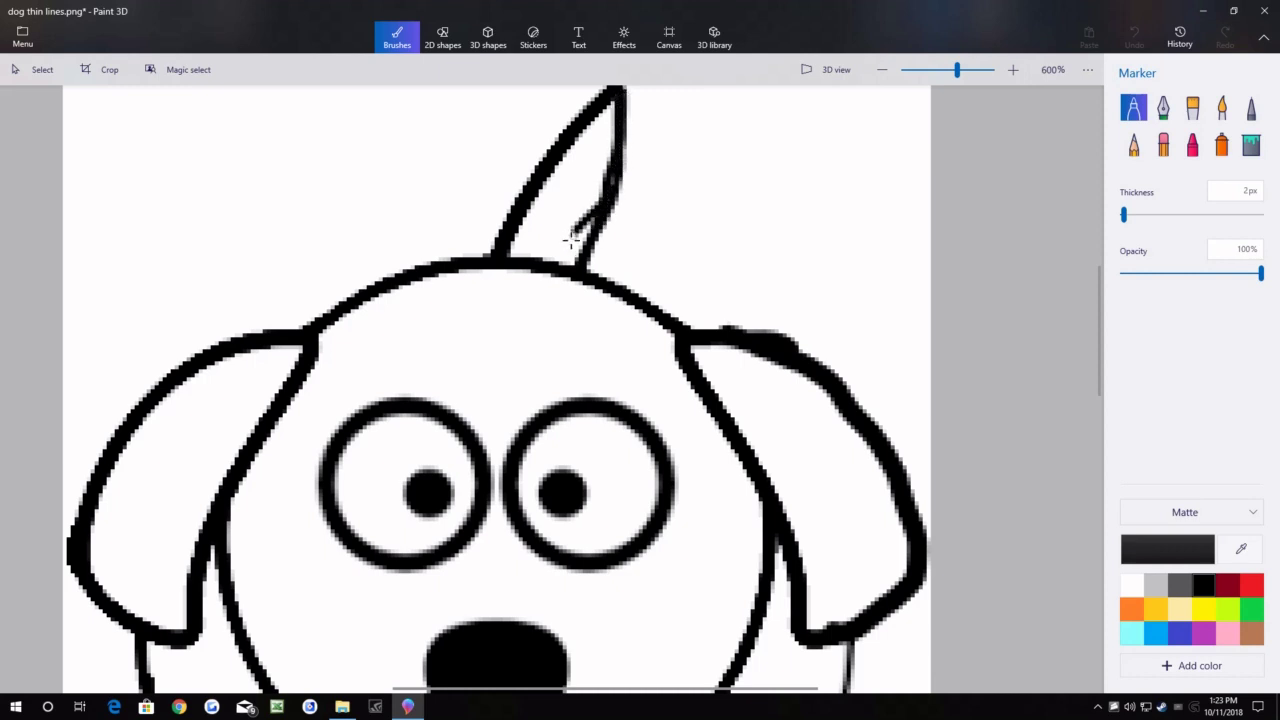
{"action": "left_click", "coordinate": [1133, 40]}
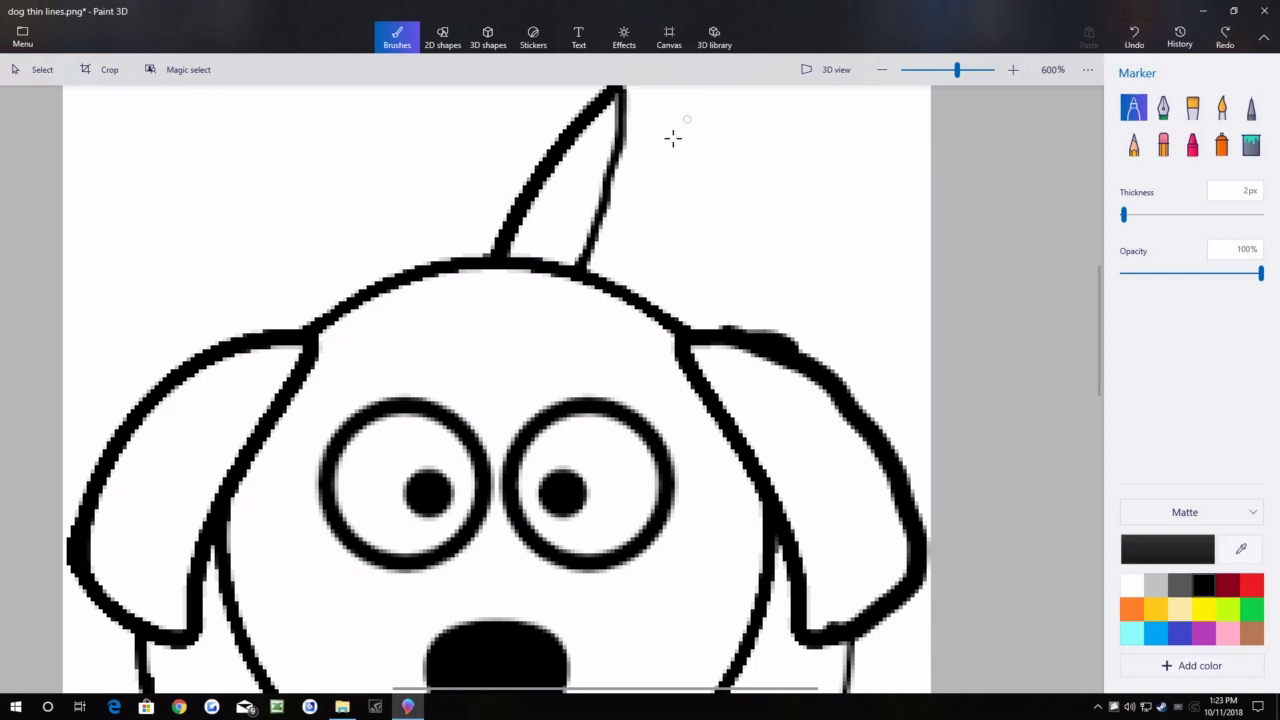
{"action": "mouse_move", "coordinate": [616, 92]}
{"action": "left_mouse_down"}
{"action": "mouse_move", "coordinate": [614, 158]}
{"action": "mouse_move", "coordinate": [576, 272]}
{"action": "left_mouse_up"}
{"action": "mouse_move", "coordinate": [624, 91]}
{"action": "left_mouse_down"}
{"action": "mouse_move", "coordinate": [623, 174]}
{"action": "mouse_move", "coordinate": [576, 274]}
{"action": "left_mouse_up"}
Trace the dog's right body outline from ear down to paw.
{"action": "scroll", "coordinate": [731, 344], "scroll_direction": "down", "scroll_amount": 5}
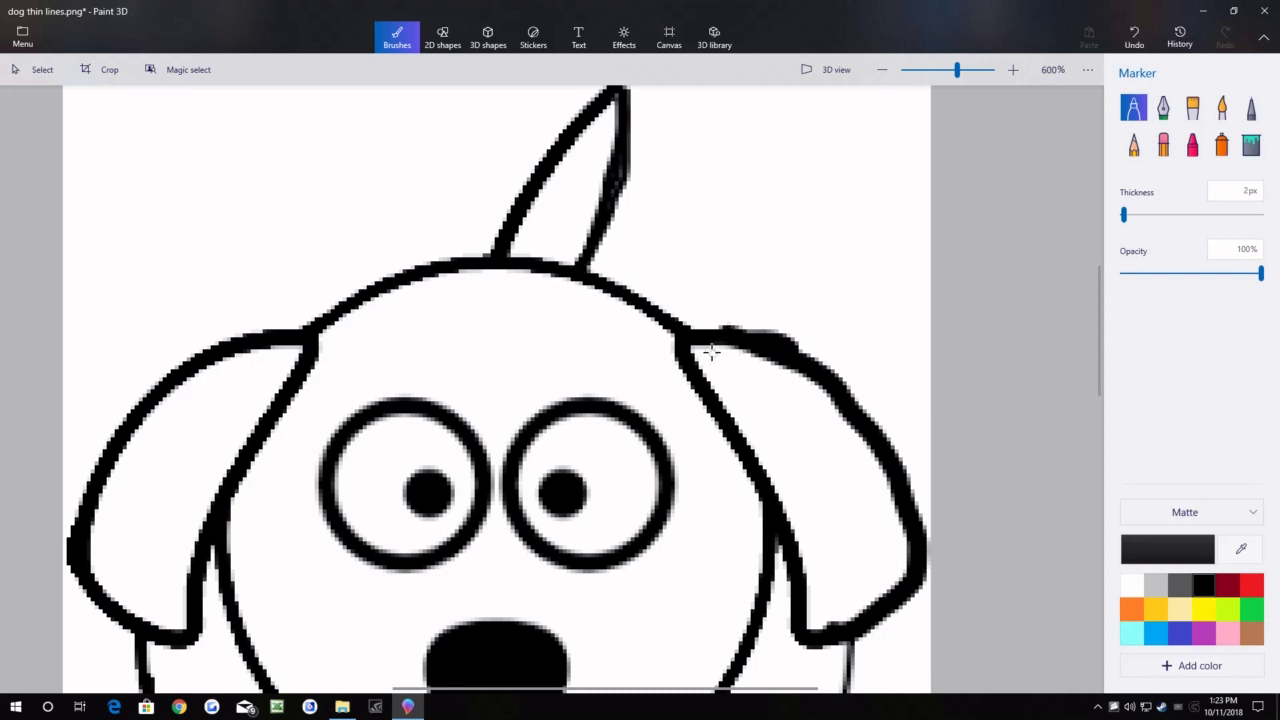
{"action": "scroll", "coordinate": [675, 646], "scroll_direction": "up", "scroll_amount": 2}
{"action": "scroll", "coordinate": [651, 565], "scroll_direction": "up", "scroll_amount": 3}
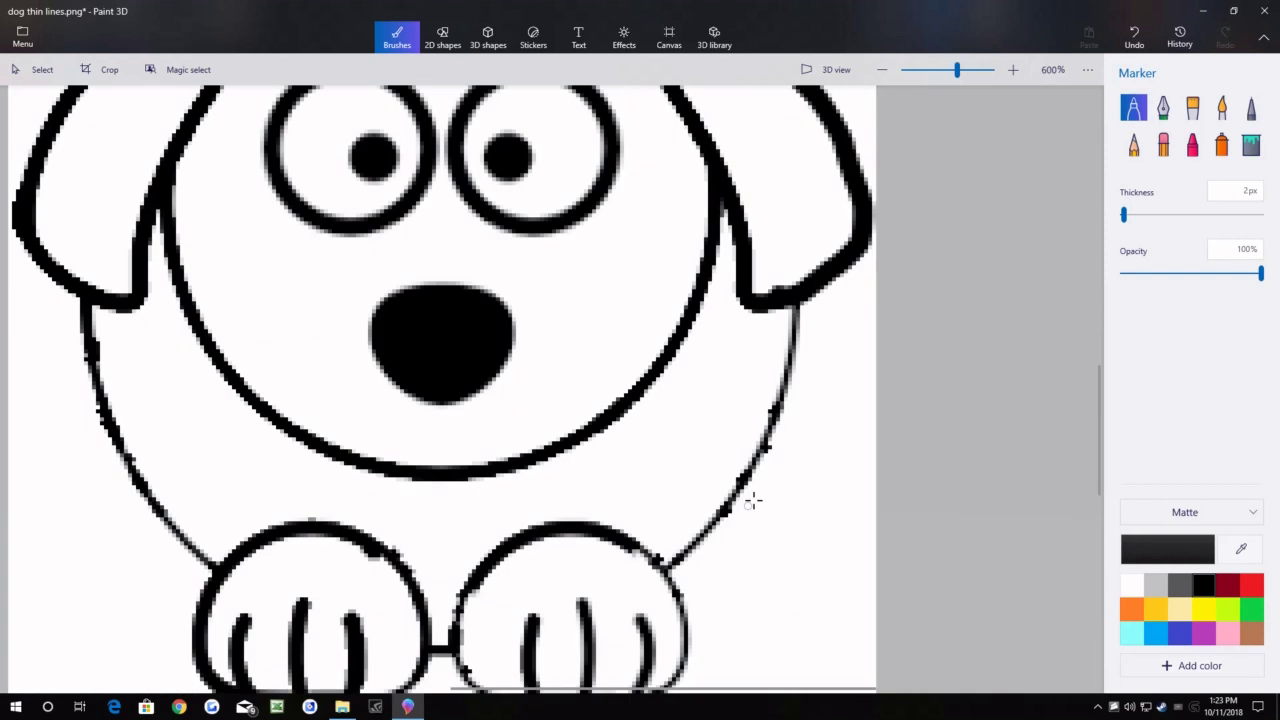
{"action": "mouse_move", "coordinate": [622, 545]}
{"action": "left_mouse_down"}
{"action": "mouse_move", "coordinate": [669, 573]}
{"action": "mouse_move", "coordinate": [725, 510]}
{"action": "mouse_move", "coordinate": [779, 414]}
{"action": "left_mouse_up"}
{"action": "left_click_drag", "start_coordinate": [790, 300], "coordinate": [780, 426]}
{"action": "left_click_drag", "start_coordinate": [787, 380], "coordinate": [758, 452]}
{"action": "mouse_move", "coordinate": [780, 410]}
{"action": "left_mouse_down"}
{"action": "mouse_move", "coordinate": [689, 554]}
{"action": "mouse_move", "coordinate": [672, 567]}
{"action": "mouse_move", "coordinate": [621, 540]}
{"action": "mouse_move", "coordinate": [659, 569]}
{"action": "mouse_move", "coordinate": [680, 662]}
{"action": "left_mouse_up"}
Trace the dog's thin left body outline with the 2 px Marker.
{"action": "scroll", "coordinate": [680, 660], "scroll_direction": "down", "scroll_amount": 3}
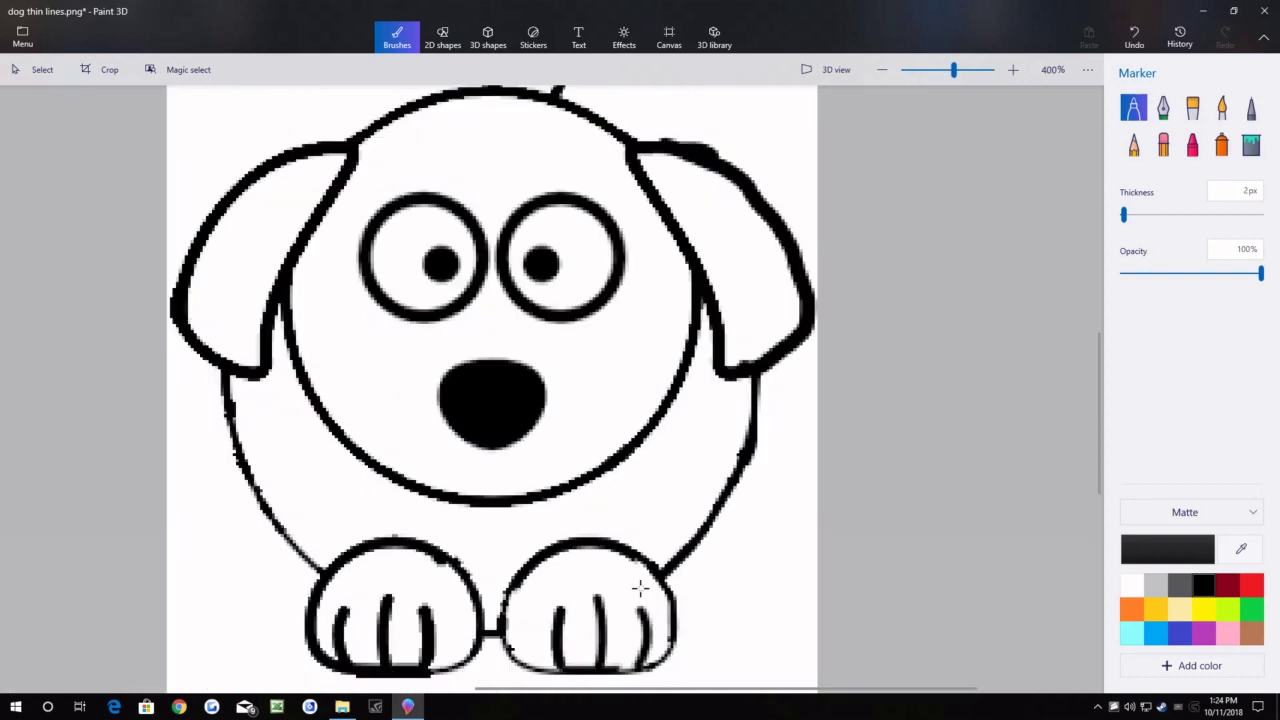
{"action": "scroll", "coordinate": [530, 645], "scroll_direction": "up", "scroll_amount": 2}
{"action": "scroll", "coordinate": [522, 650], "scroll_direction": "down", "scroll_amount": 1}
{"action": "scroll", "coordinate": [522, 650], "scroll_direction": "down", "scroll_amount": 2}
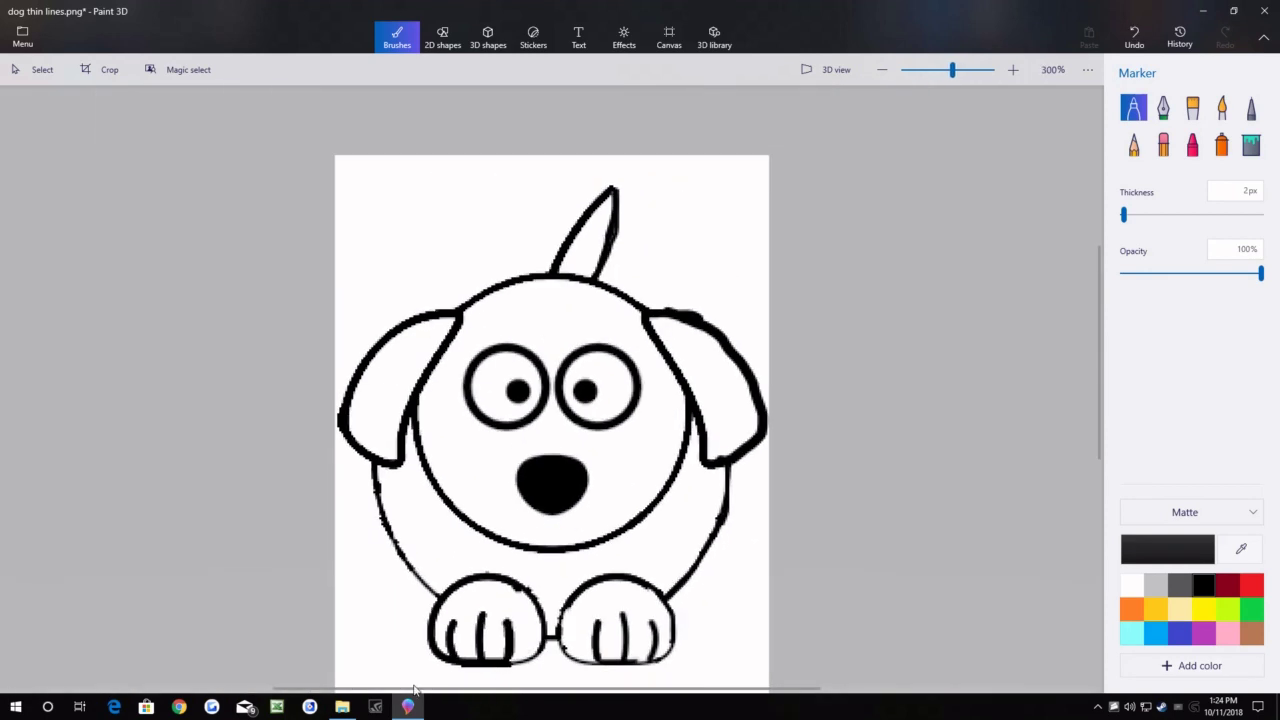
{"action": "scroll", "coordinate": [331, 563], "scroll_direction": "up", "scroll_amount": 3}
{"action": "left_click_drag", "start_coordinate": [345, 537], "coordinate": [430, 614]}
{"action": "mouse_move", "coordinate": [258, 345]}
{"action": "left_mouse_down"}
{"action": "mouse_move", "coordinate": [305, 470]}
{"action": "mouse_move", "coordinate": [412, 605]}
{"action": "left_mouse_up"}
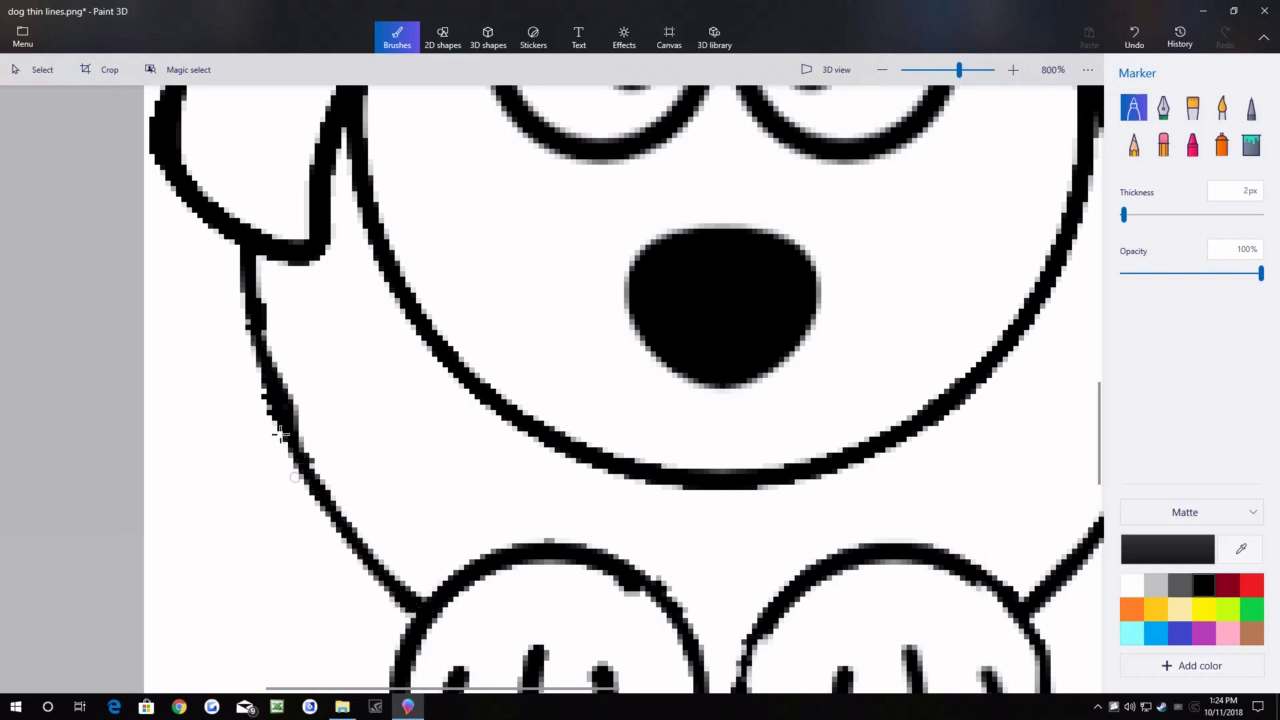
{"action": "mouse_move", "coordinate": [258, 335]}
{"action": "left_mouse_down"}
{"action": "mouse_move", "coordinate": [319, 492]}
{"action": "mouse_move", "coordinate": [422, 616]}
{"action": "left_mouse_up"}
Thicken both front paws' outlines where they meet and along their lower edges.
{"action": "scroll", "coordinate": [625, 540], "scroll_direction": "down", "scroll_amount": 2}
{"action": "scroll", "coordinate": [552, 522], "scroll_direction": "down", "scroll_amount": 2}
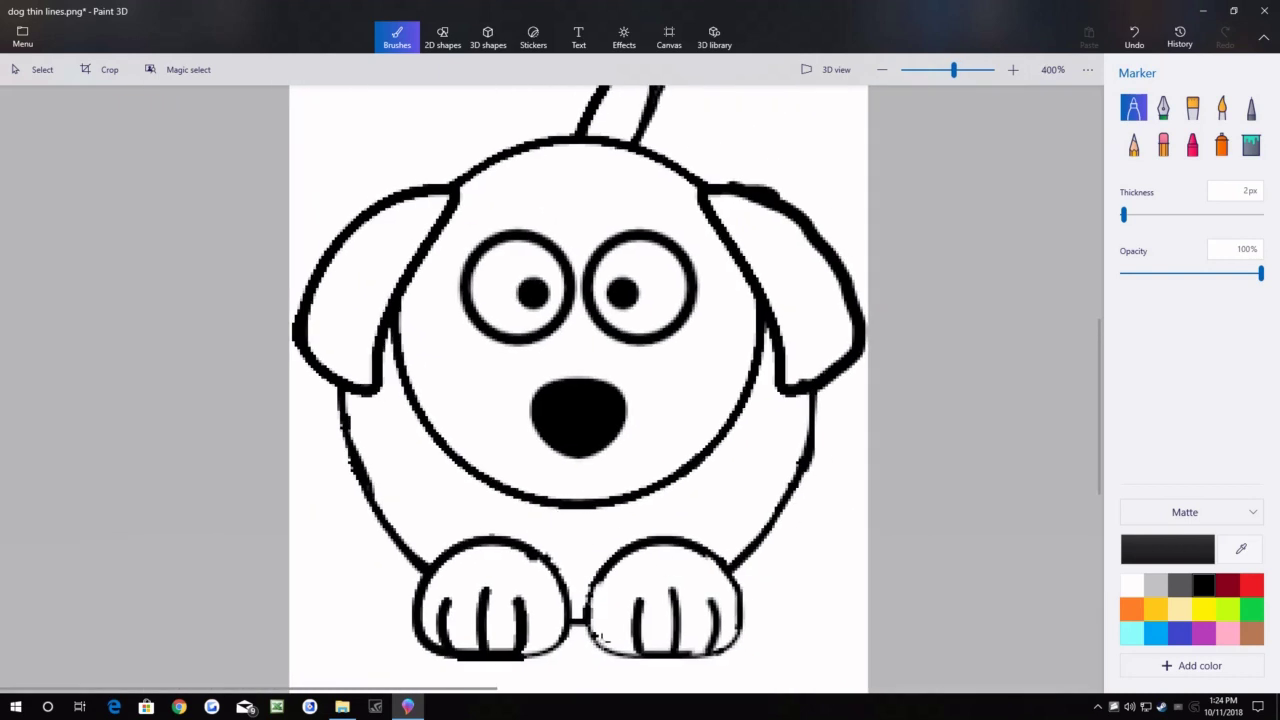
{"action": "scroll", "coordinate": [490, 640], "scroll_direction": "up", "scroll_amount": 4}
{"action": "mouse_move", "coordinate": [473, 666]}
{"action": "left_mouse_down"}
{"action": "mouse_move", "coordinate": [545, 586]}
{"action": "mouse_move", "coordinate": [603, 568]}
{"action": "left_mouse_up"}
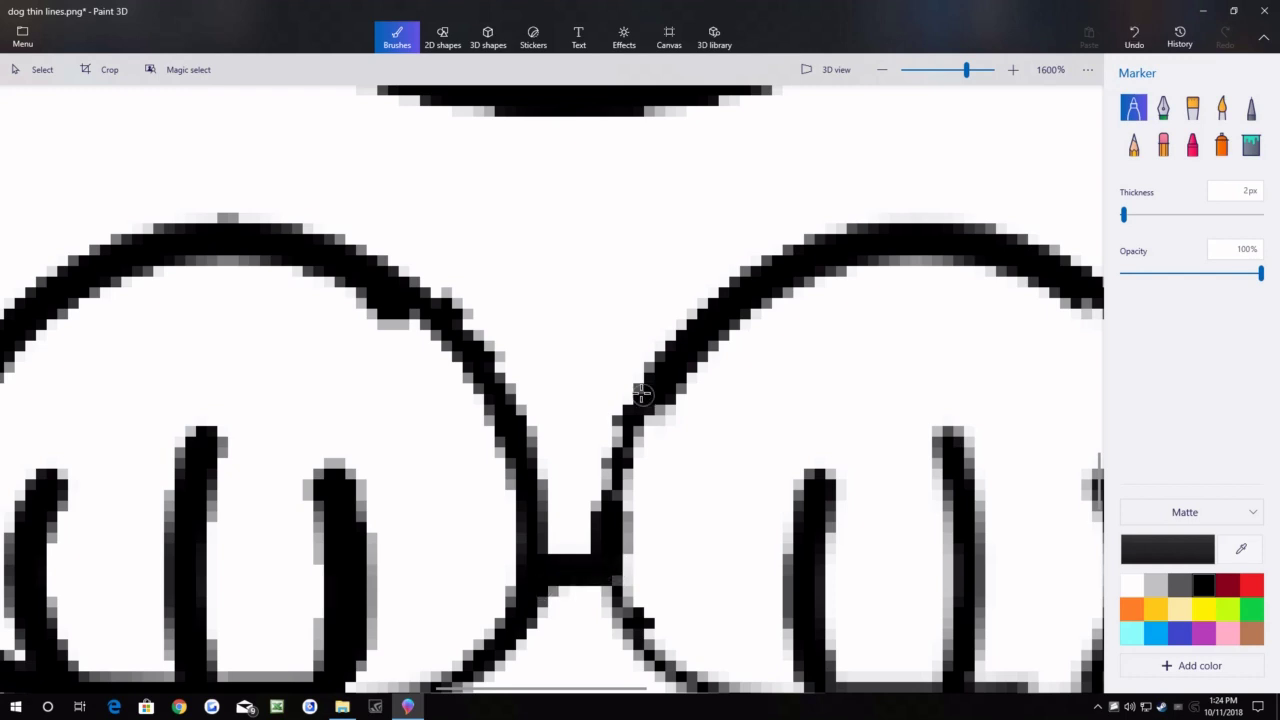
{"action": "mouse_move", "coordinate": [648, 388]}
{"action": "left_mouse_down"}
{"action": "mouse_move", "coordinate": [605, 505]}
{"action": "mouse_move", "coordinate": [612, 495]}
{"action": "left_mouse_up"}
{"action": "scroll", "coordinate": [614, 492], "scroll_direction": "down", "scroll_amount": 2}
{"action": "scroll", "coordinate": [613, 492], "scroll_direction": "down", "scroll_amount": 1}
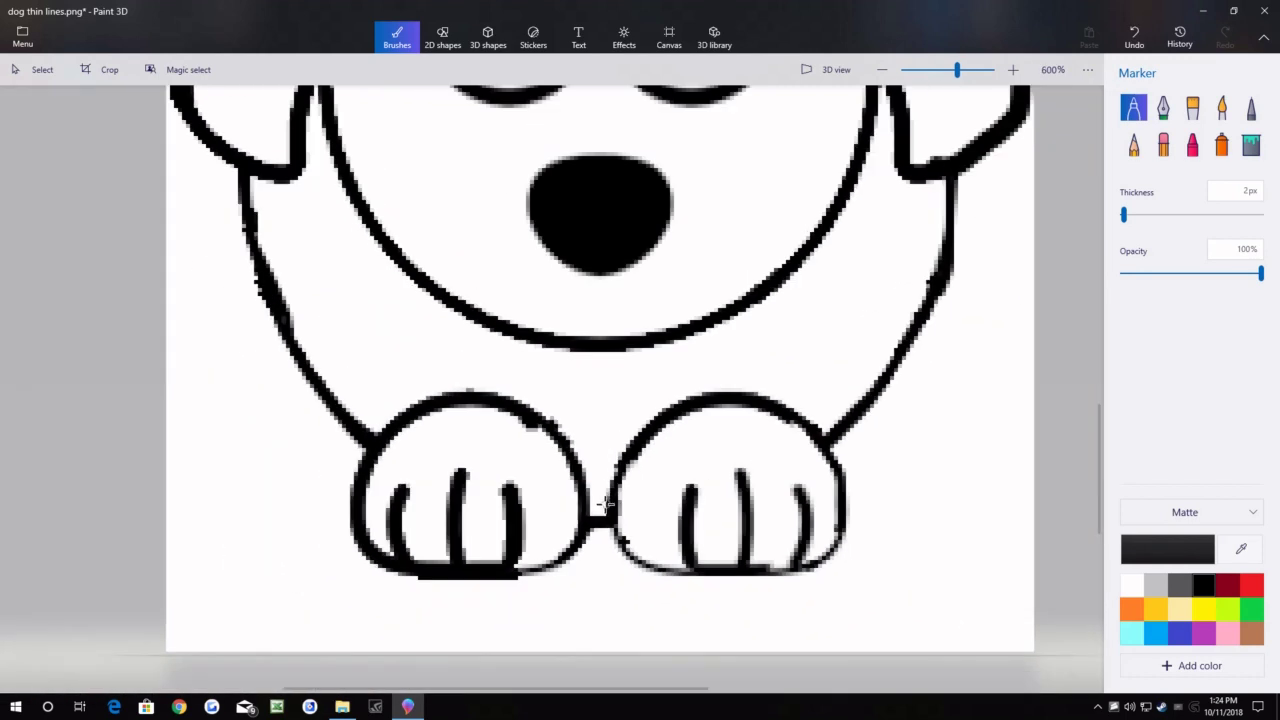
{"action": "scroll", "coordinate": [613, 492], "scroll_direction": "up", "scroll_amount": 1}
{"action": "scroll", "coordinate": [560, 550], "scroll_direction": "down", "scroll_amount": 1}
{"action": "scroll", "coordinate": [498, 615], "scroll_direction": "up", "scroll_amount": 1}
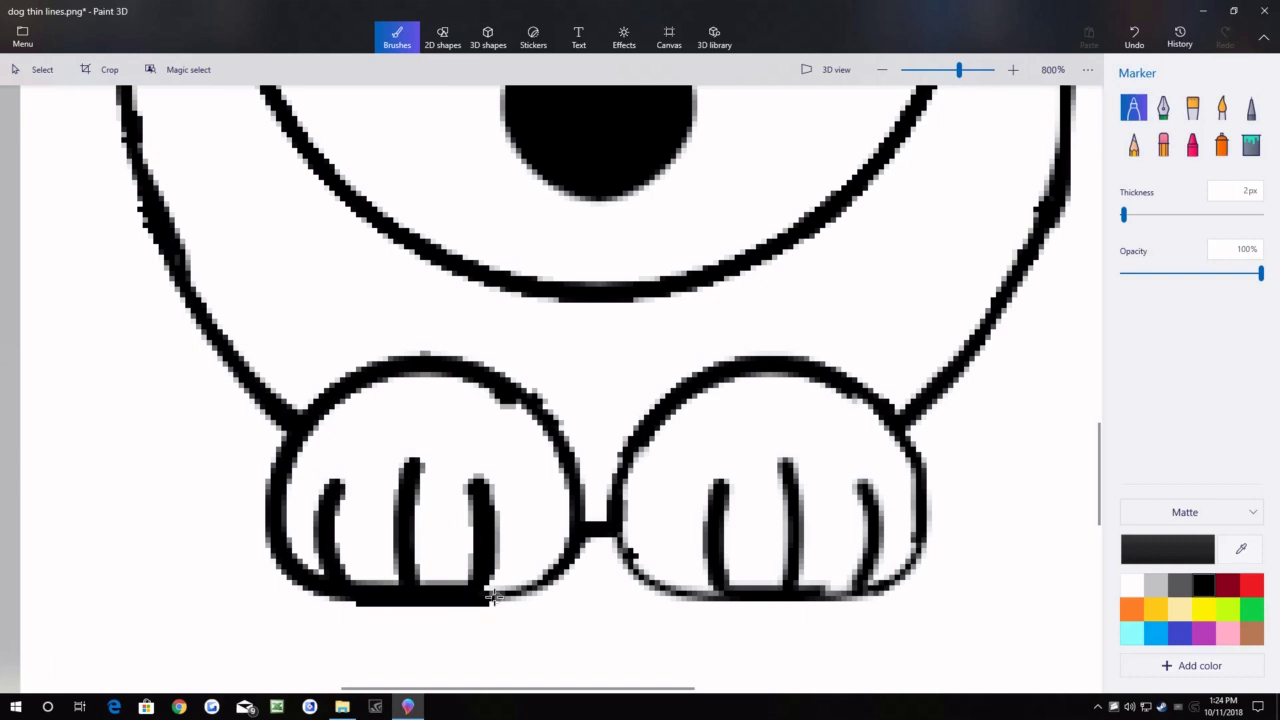
{"action": "mouse_move", "coordinate": [488, 598]}
{"action": "left_mouse_down"}
{"action": "mouse_move", "coordinate": [608, 527]}
{"action": "mouse_move", "coordinate": [648, 576]}
{"action": "mouse_move", "coordinate": [724, 593]}
{"action": "mouse_move", "coordinate": [684, 593]}
{"action": "mouse_move", "coordinate": [620, 551]}
{"action": "mouse_move", "coordinate": [680, 592]}
{"action": "left_mouse_up"}
{"action": "mouse_move", "coordinate": [922, 538]}
{"action": "left_mouse_down"}
{"action": "mouse_move", "coordinate": [918, 562]}
{"action": "mouse_move", "coordinate": [872, 595]}
{"action": "mouse_move", "coordinate": [825, 598]}
{"action": "mouse_move", "coordinate": [878, 596]}
{"action": "left_mouse_up"}
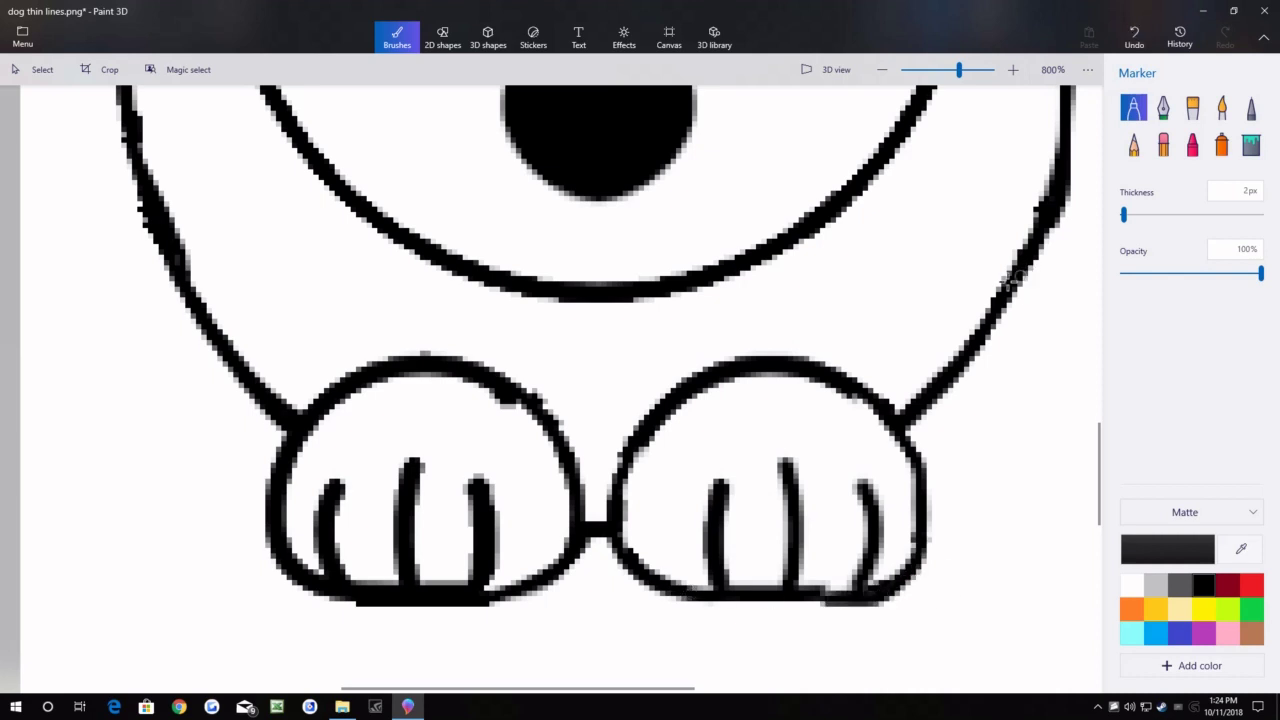
{"action": "scroll", "coordinate": [944, 309], "scroll_direction": "down", "scroll_amount": 4}
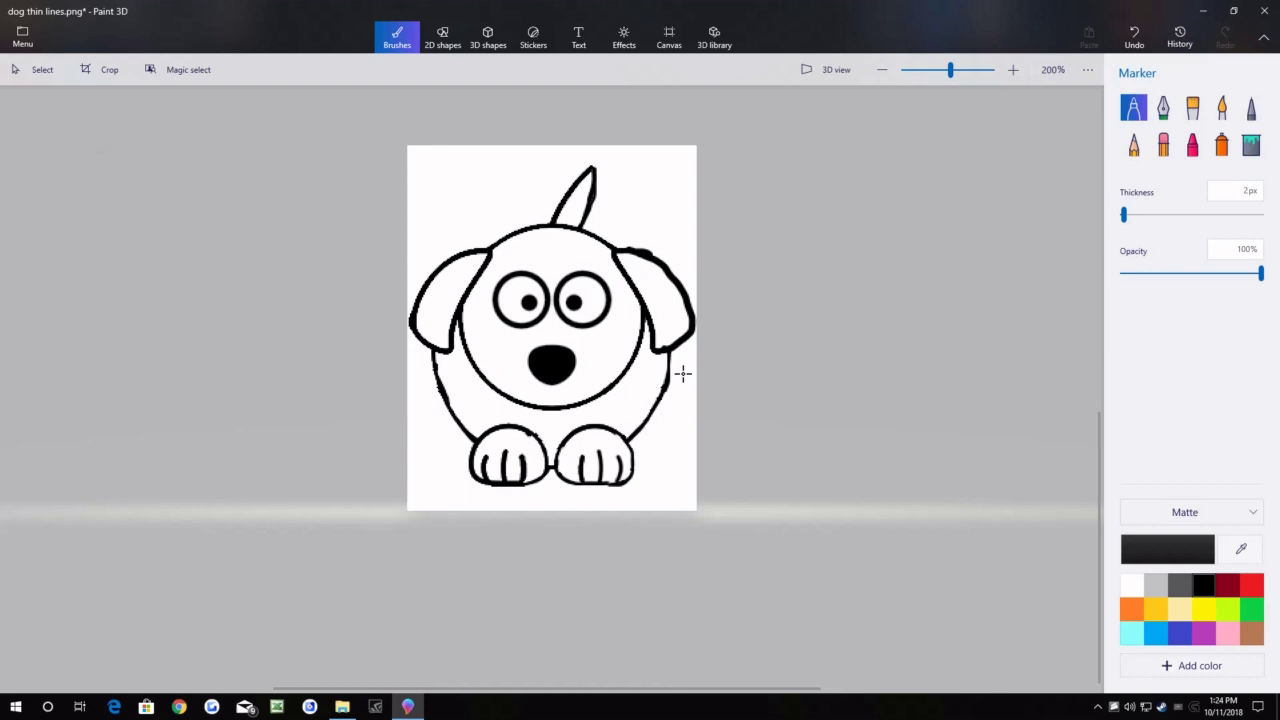
{"action": "scroll", "coordinate": [668, 210], "scroll_direction": "up", "scroll_amount": 5}
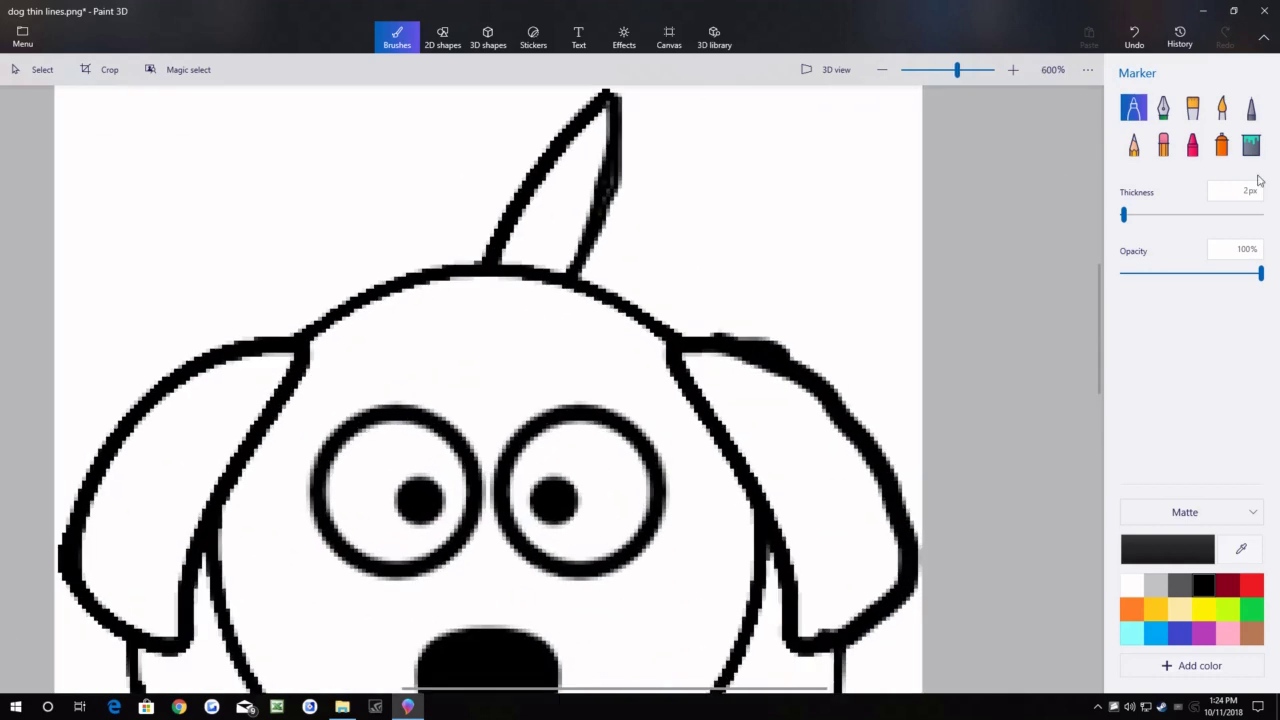
With a thinner Eraser, remove excess black along the right ear's top and outer edges, undoing misfires.
{"action": "left_click", "coordinate": [1162, 144]}
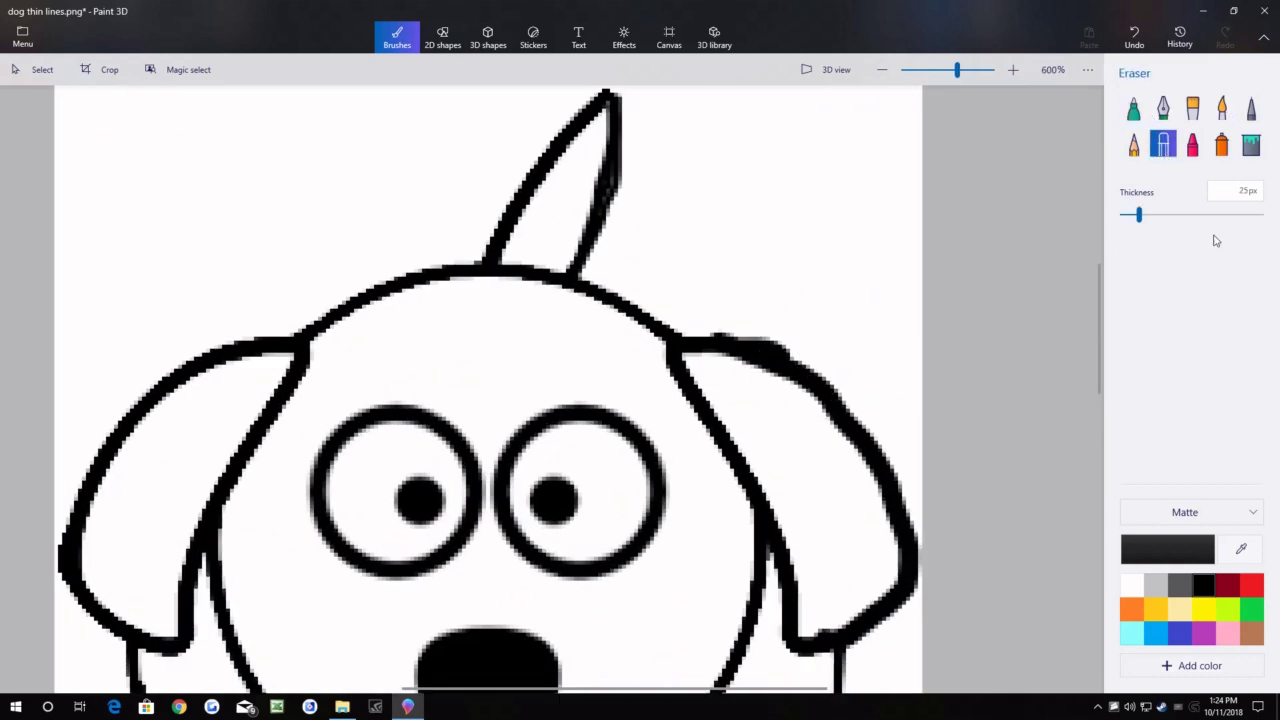
{"action": "left_click_drag", "start_coordinate": [1139, 215], "coordinate": [1121, 217]}
{"action": "mouse_move", "coordinate": [750, 330]}
{"action": "left_mouse_down"}
{"action": "mouse_move", "coordinate": [805, 347]}
{"action": "mouse_move", "coordinate": [747, 337]}
{"action": "mouse_move", "coordinate": [800, 359]}
{"action": "mouse_move", "coordinate": [732, 332]}
{"action": "mouse_move", "coordinate": [776, 343]}
{"action": "mouse_move", "coordinate": [863, 418]}
{"action": "mouse_move", "coordinate": [779, 352]}
{"action": "mouse_move", "coordinate": [728, 336]}
{"action": "left_mouse_up"}
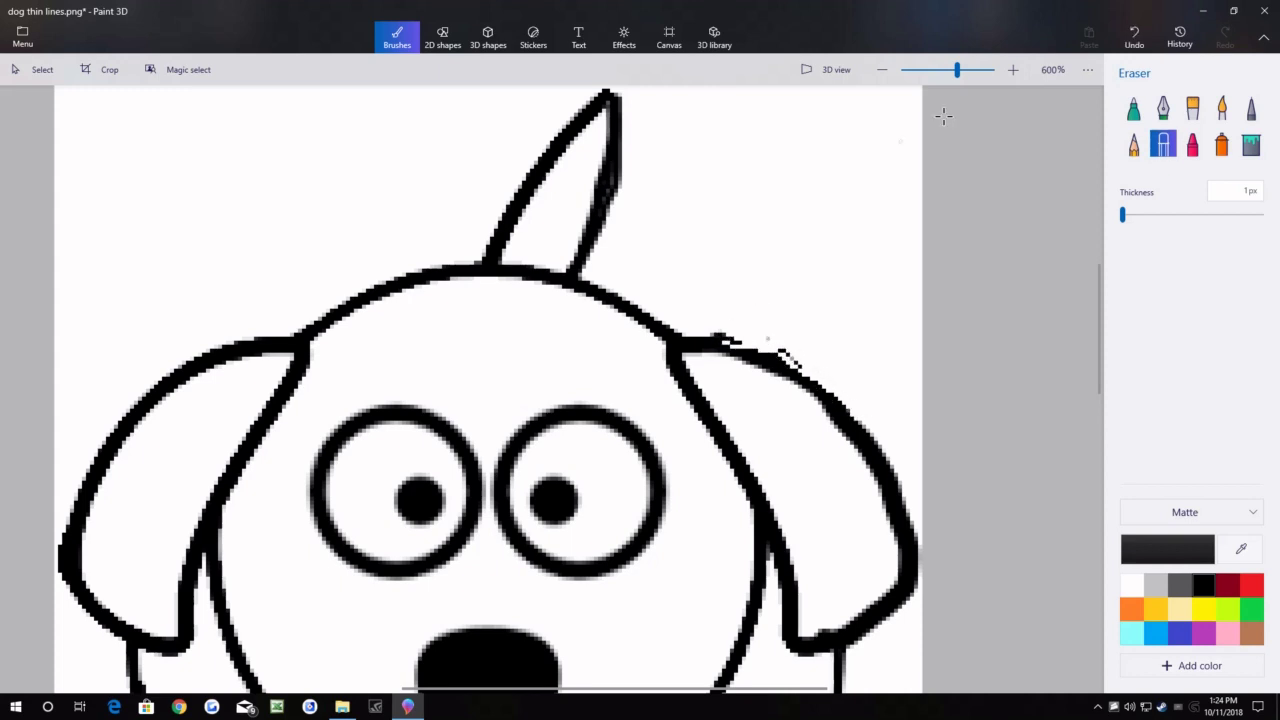
{"action": "left_click", "coordinate": [1134, 36]}
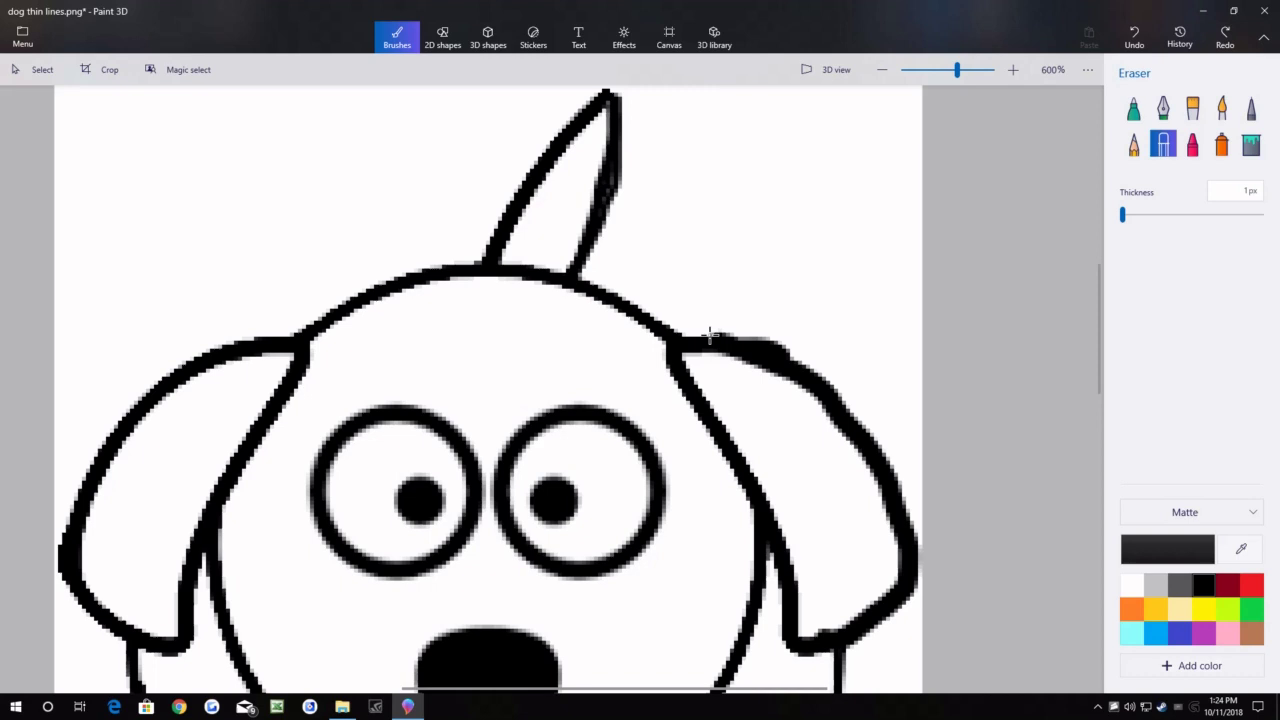
{"action": "mouse_move", "coordinate": [766, 340]}
{"action": "left_mouse_down"}
{"action": "mouse_move", "coordinate": [845, 400]}
{"action": "mouse_move", "coordinate": [742, 337]}
{"action": "mouse_move", "coordinate": [782, 340]}
{"action": "mouse_move", "coordinate": [844, 396]}
{"action": "mouse_move", "coordinate": [906, 492]}
{"action": "mouse_move", "coordinate": [917, 550]}
{"action": "mouse_move", "coordinate": [902, 484]}
{"action": "mouse_move", "coordinate": [822, 374]}
{"action": "left_mouse_up"}
{"action": "left_click_drag", "start_coordinate": [740, 331], "coordinate": [835, 395]}
{"action": "left_click_drag", "start_coordinate": [873, 447], "coordinate": [914, 552]}
{"action": "mouse_move", "coordinate": [802, 400]}
{"action": "left_mouse_down"}
{"action": "mouse_move", "coordinate": [746, 339]}
{"action": "mouse_move", "coordinate": [720, 337]}
{"action": "mouse_move", "coordinate": [812, 375]}
{"action": "left_mouse_up"}
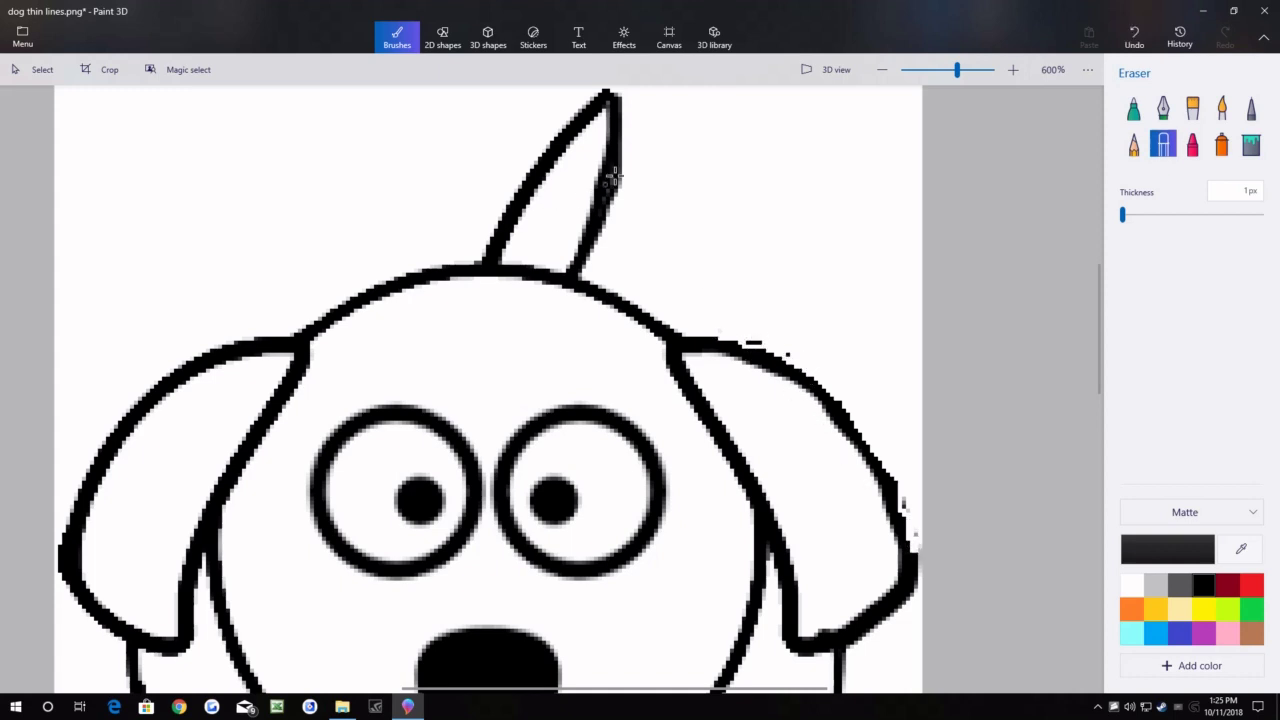
{"action": "mouse_move", "coordinate": [607, 210]}
{"action": "left_mouse_down"}
{"action": "mouse_move", "coordinate": [627, 148]}
{"action": "mouse_move", "coordinate": [586, 258]}
{"action": "left_mouse_up"}
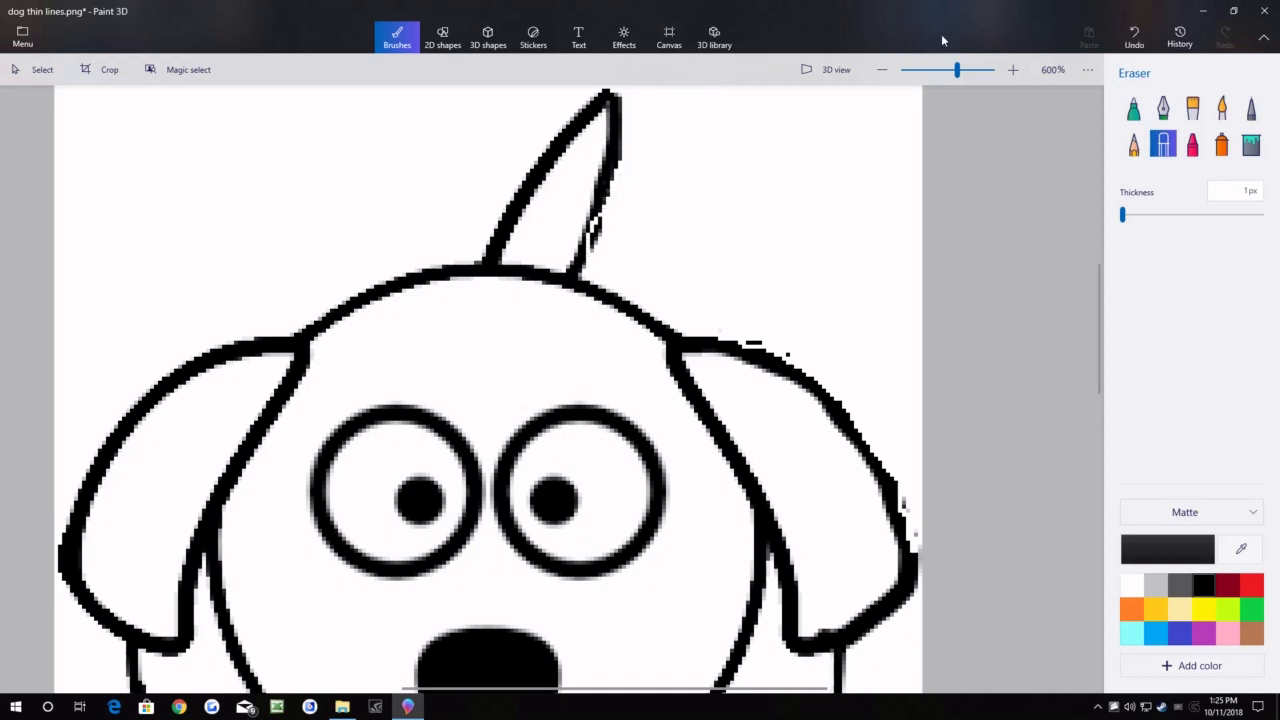
{"action": "left_click", "coordinate": [1134, 37]}
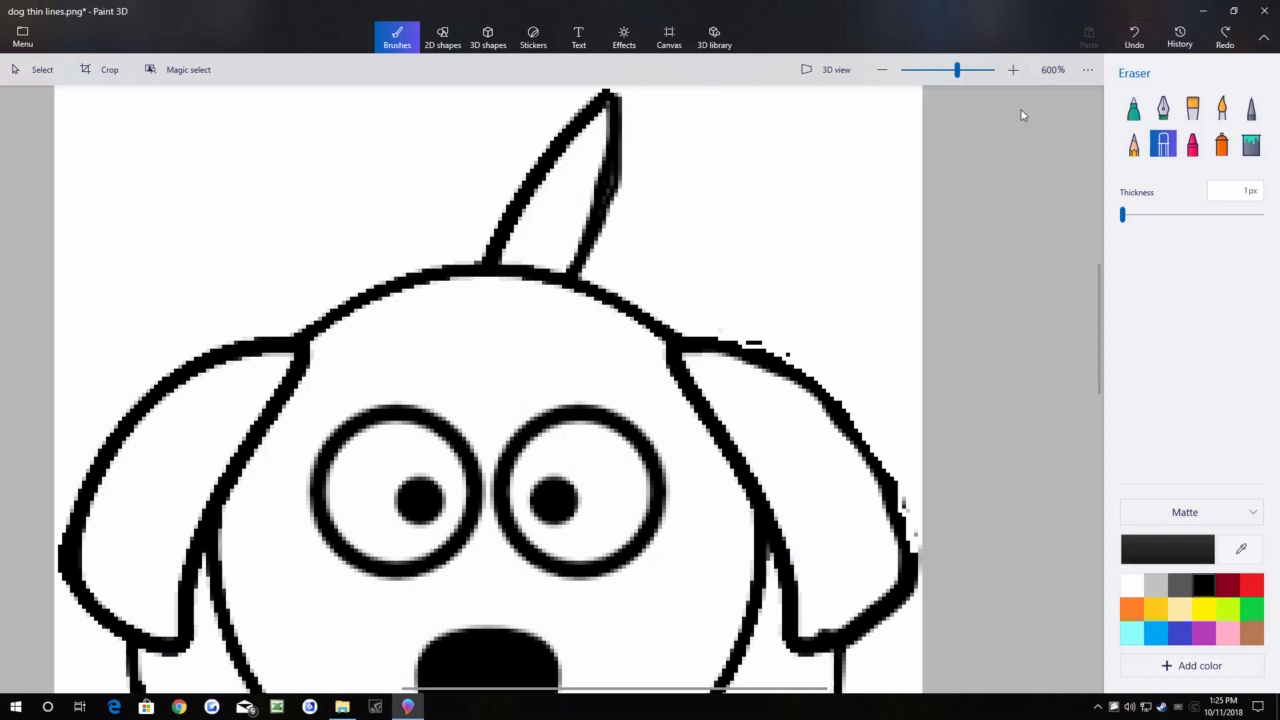
{"action": "left_click", "coordinate": [1134, 37]}
{"action": "mouse_move", "coordinate": [740, 340]}
{"action": "left_mouse_down"}
{"action": "mouse_move", "coordinate": [722, 343]}
{"action": "mouse_move", "coordinate": [772, 343]}
{"action": "mouse_move", "coordinate": [834, 388]}
{"action": "mouse_move", "coordinate": [896, 485]}
{"action": "mouse_move", "coordinate": [921, 577]}
{"action": "mouse_move", "coordinate": [892, 475]}
{"action": "mouse_move", "coordinate": [911, 511]}
{"action": "left_mouse_up"}
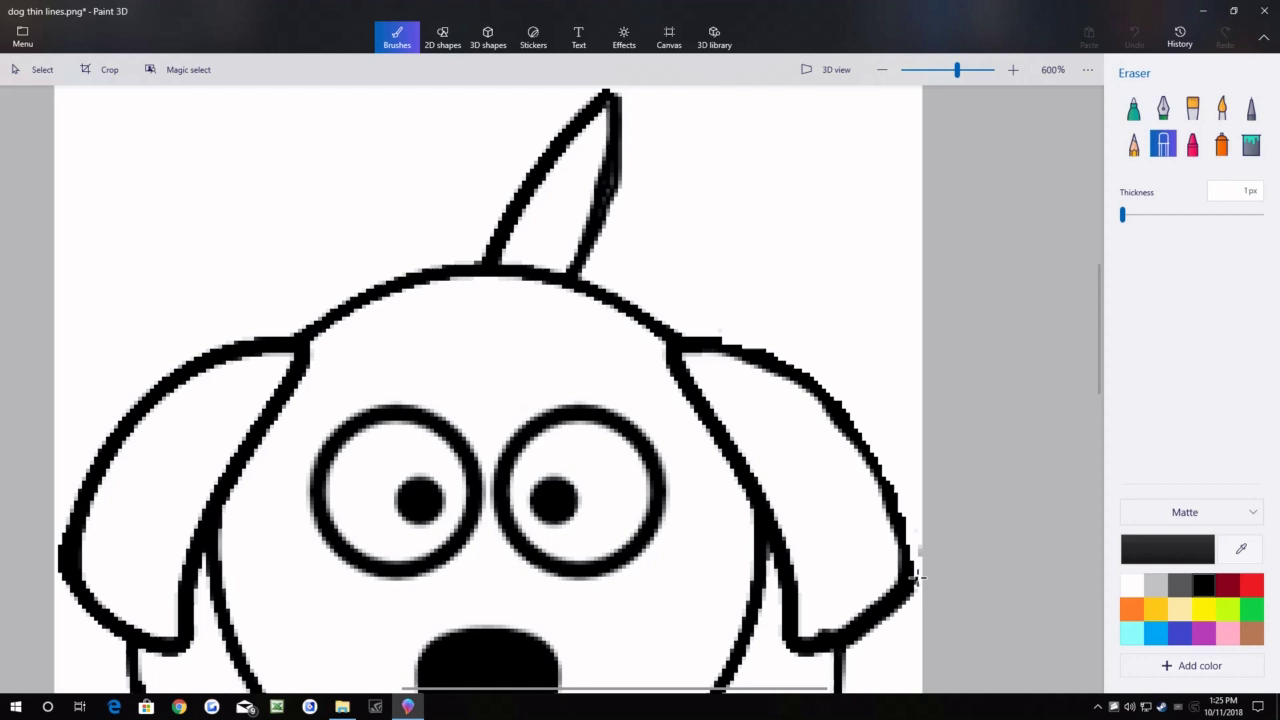
Erase stray pixels on the ear edge and along the dog's left body outline, then zoom back to 300%.
{"action": "left_click", "coordinate": [911, 489]}
{"action": "scroll", "coordinate": [780, 434], "scroll_direction": "down", "scroll_amount": 6}
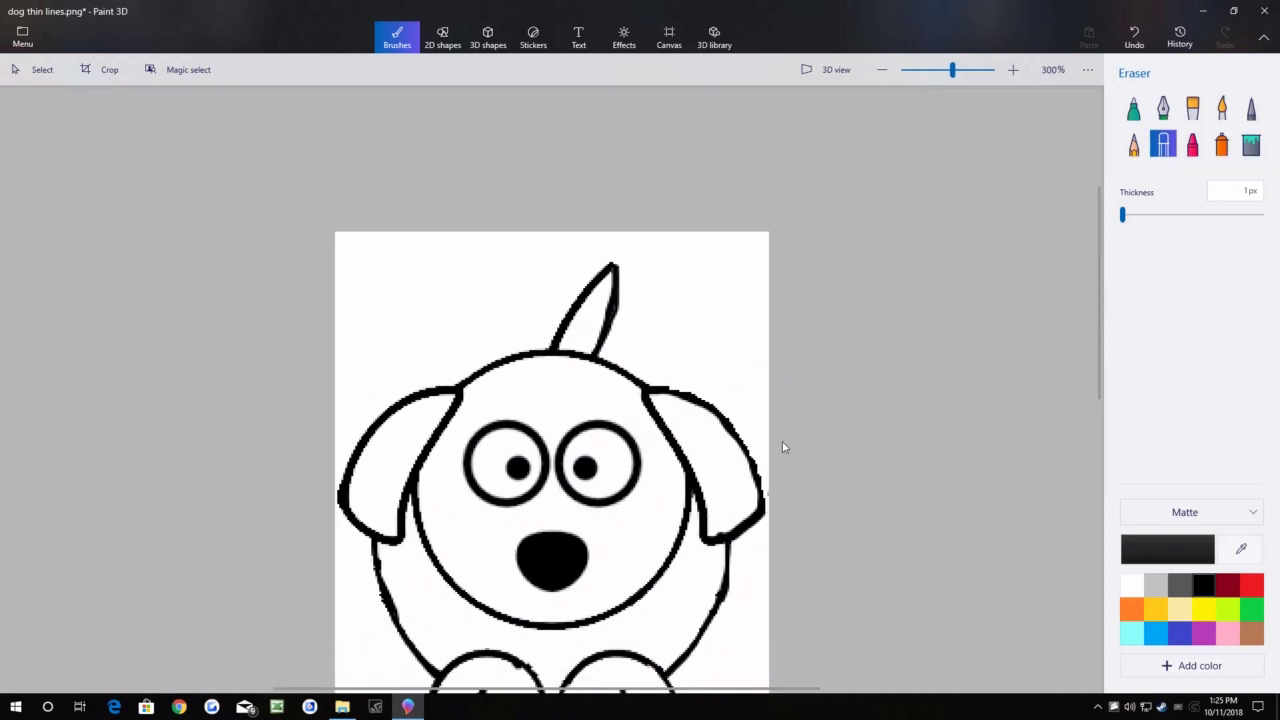
{"action": "scroll", "coordinate": [660, 510], "scroll_direction": "up", "scroll_amount": 6}
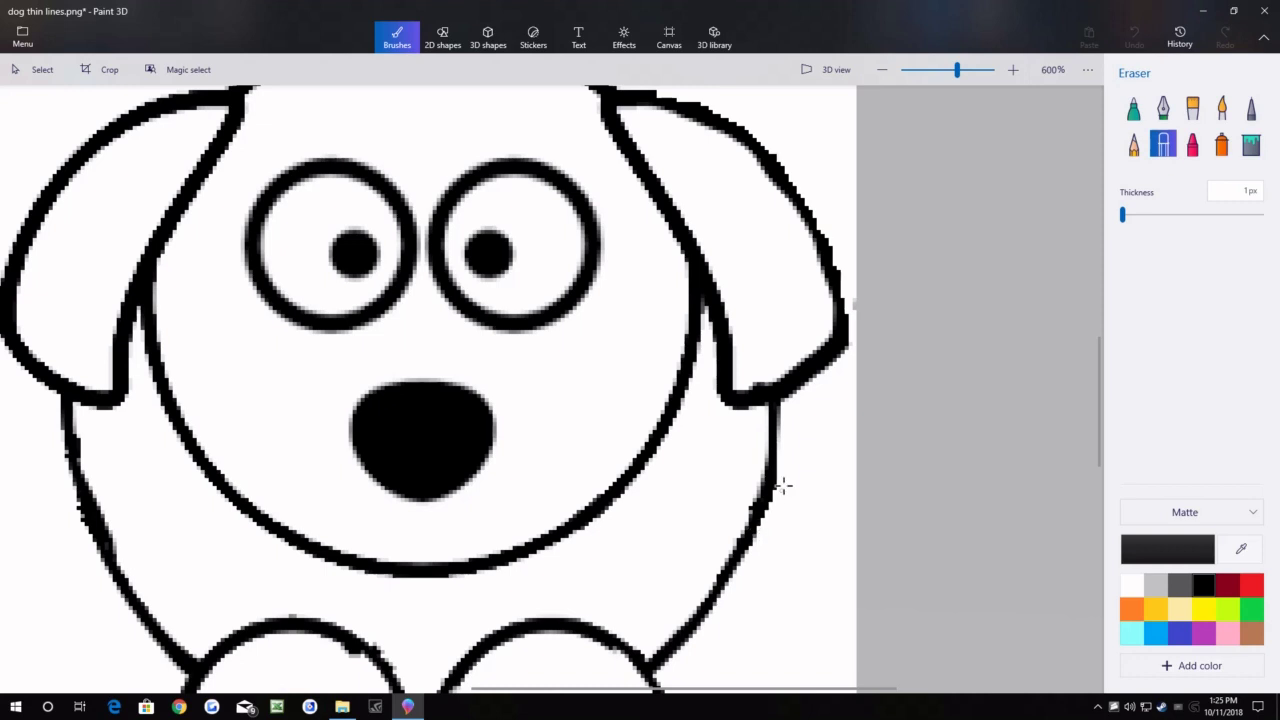
{"action": "scroll", "coordinate": [786, 566], "scroll_direction": "down", "scroll_amount": 2}
{"action": "scroll", "coordinate": [414, 560], "scroll_direction": "down", "scroll_amount": 1}
{"action": "scroll", "coordinate": [400, 549], "scroll_direction": "up", "scroll_amount": 4}
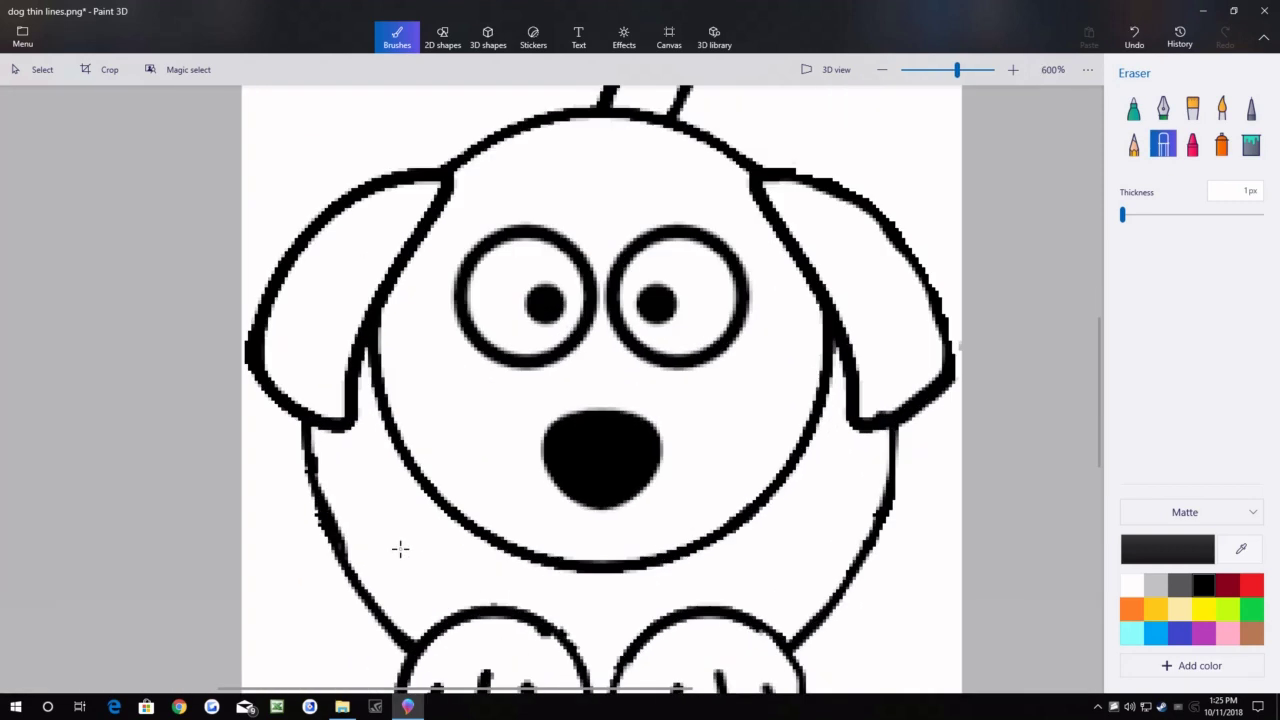
{"action": "left_click_drag", "start_coordinate": [279, 401], "coordinate": [335, 556]}
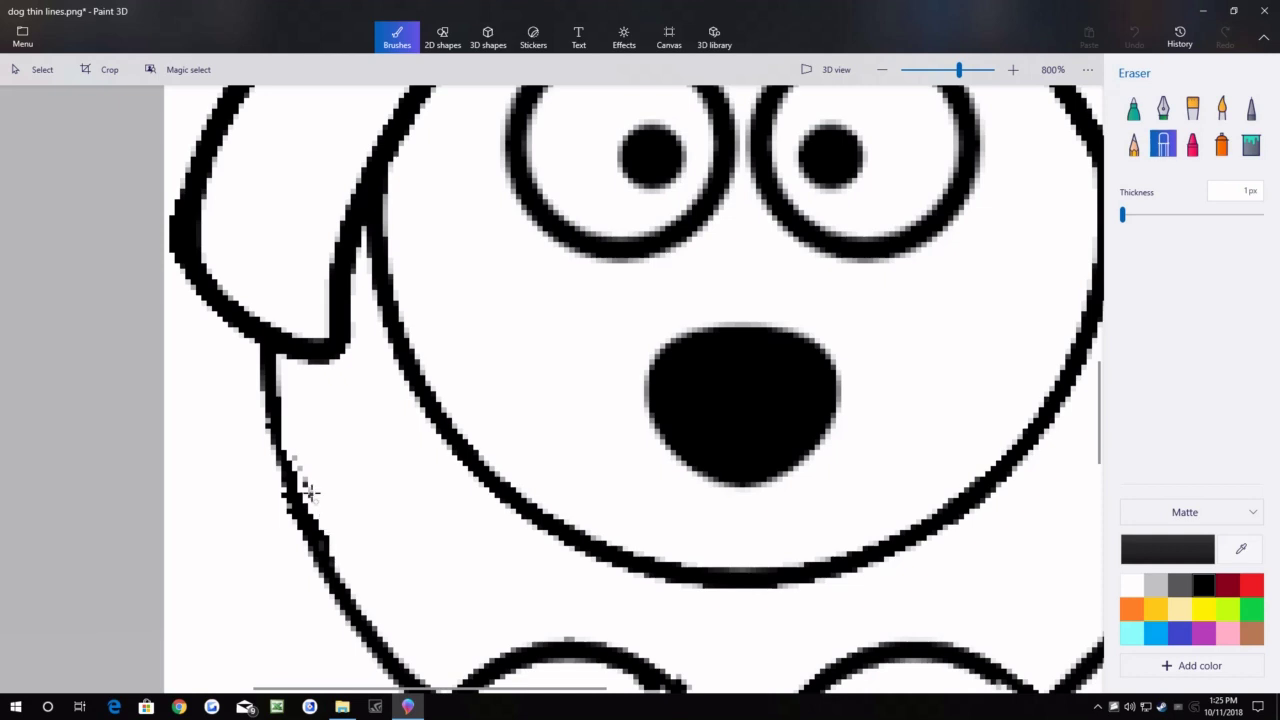
{"action": "left_click_drag", "start_coordinate": [311, 492], "coordinate": [301, 459]}
{"action": "mouse_move", "coordinate": [320, 527]}
{"action": "left_mouse_down"}
{"action": "mouse_move", "coordinate": [310, 512]}
{"action": "mouse_move", "coordinate": [339, 558]}
{"action": "left_mouse_up"}
{"action": "scroll", "coordinate": [429, 457], "scroll_direction": "down", "scroll_amount": 2}
{"action": "scroll", "coordinate": [470, 440], "scroll_direction": "down", "scroll_amount": 1}
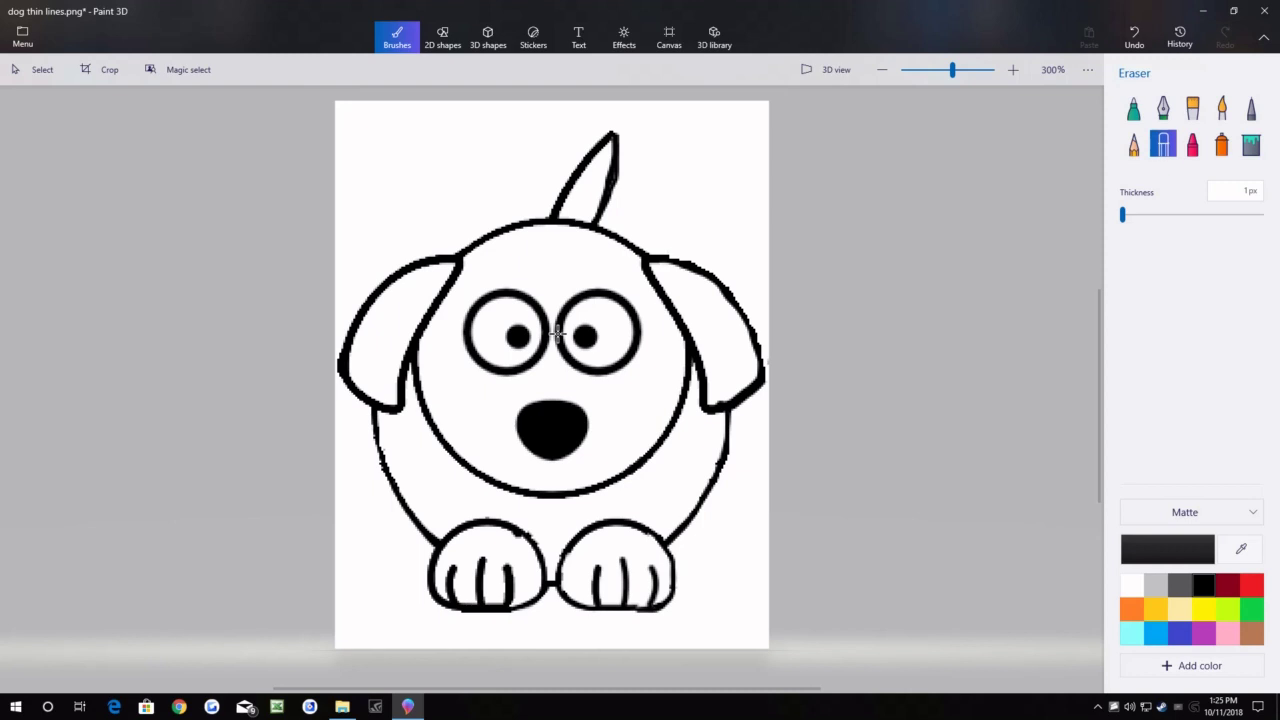
Save the drawing as a 2D JPEG named 'dog thin lines' on the Desktop.
{"action": "left_click", "coordinate": [23, 36]}
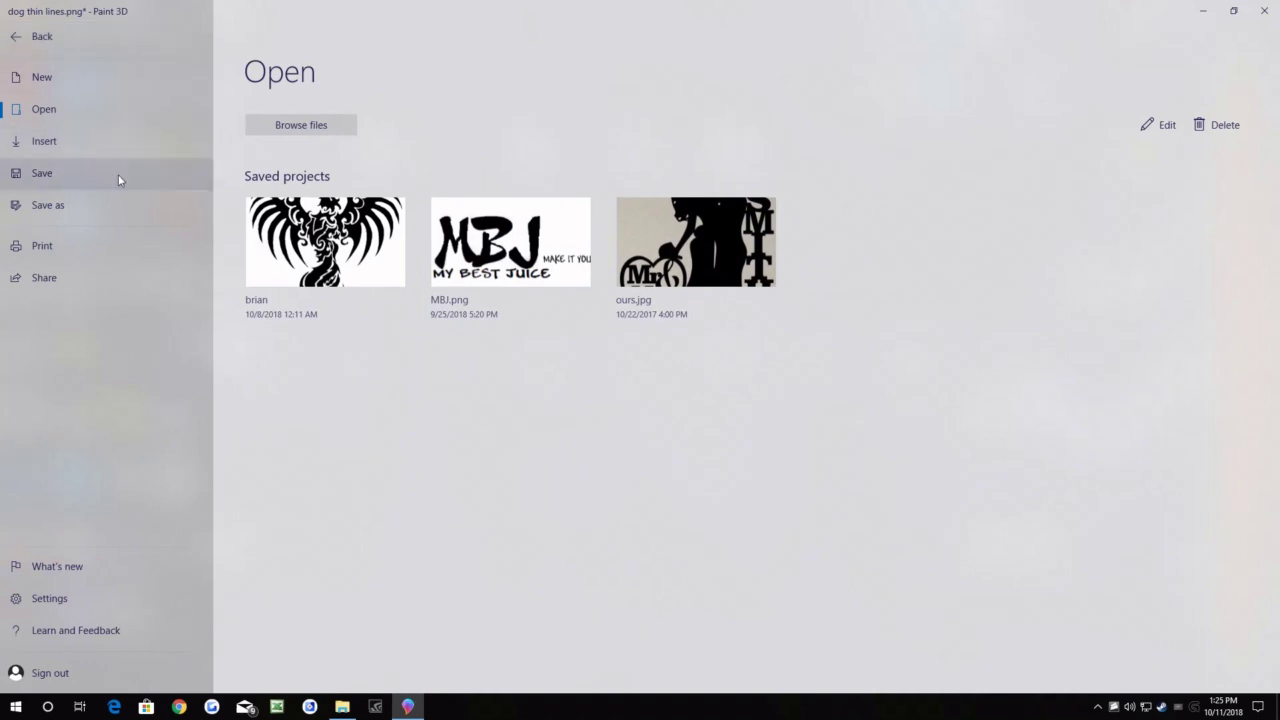
{"action": "left_click", "coordinate": [88, 197]}
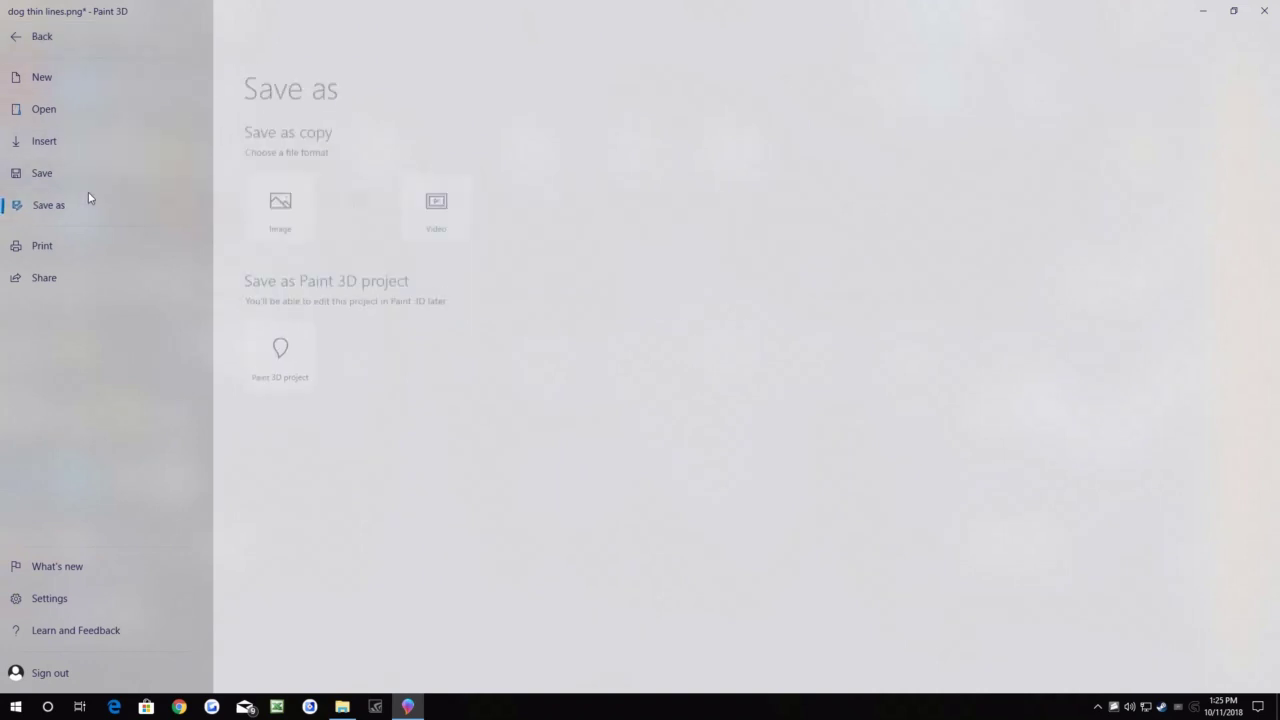
{"action": "left_click", "coordinate": [292, 222]}
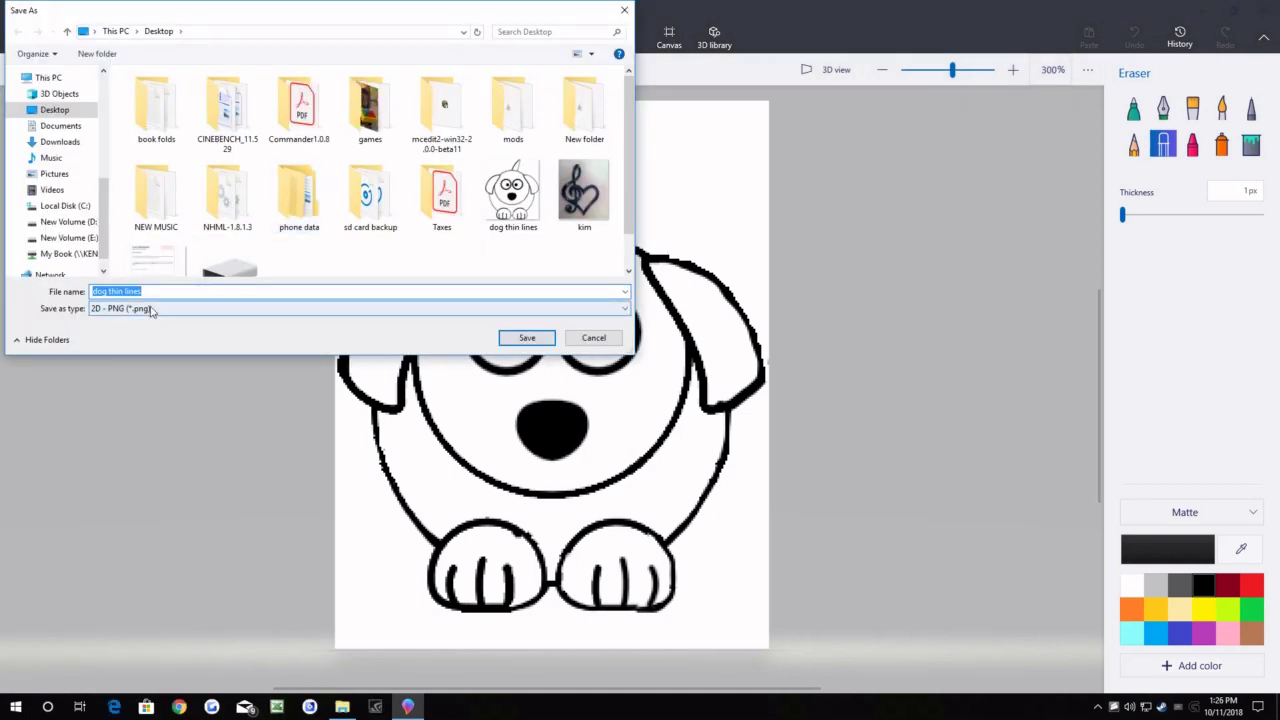
{"action": "left_click", "coordinate": [152, 310]}
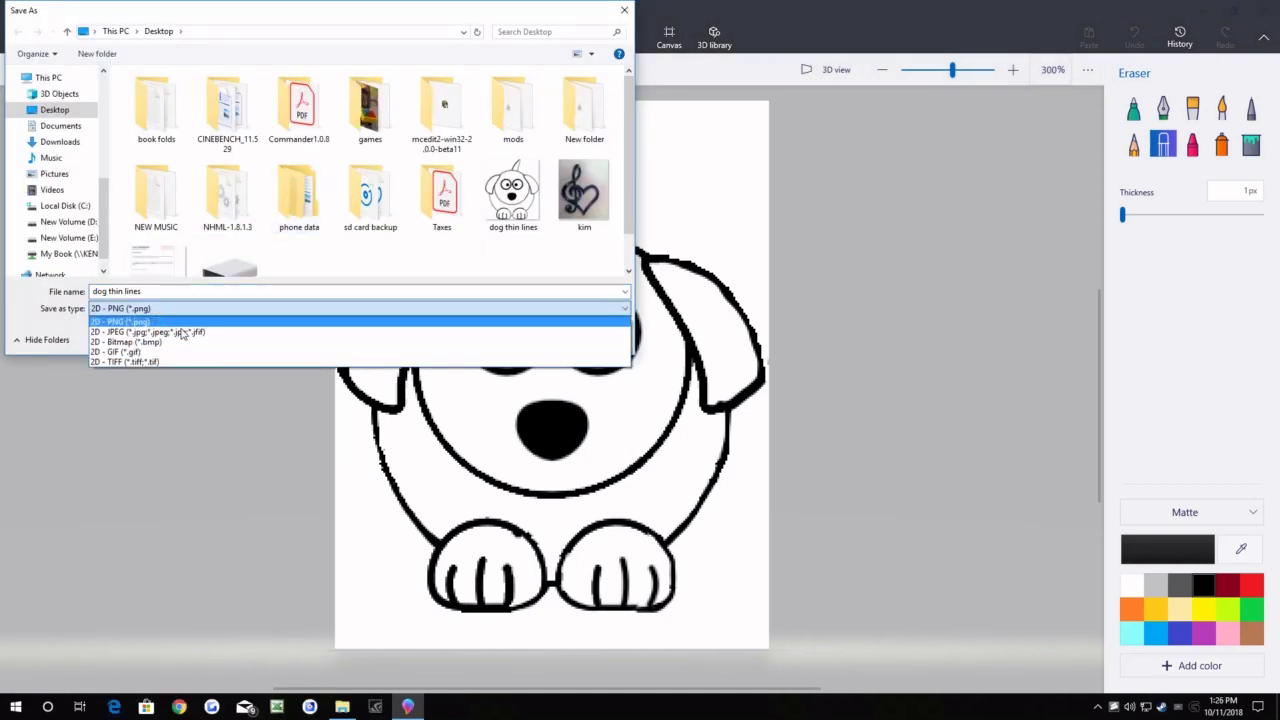
{"action": "left_click", "coordinate": [182, 333]}
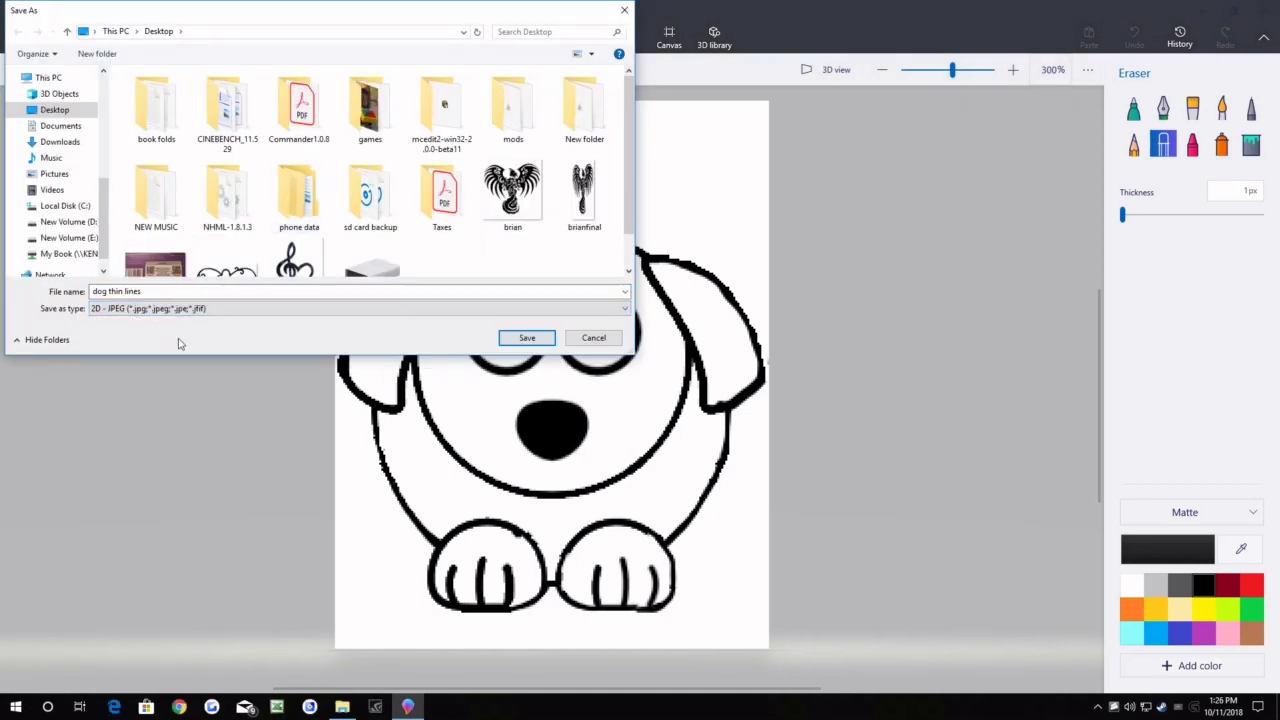
{"action": "left_click", "coordinate": [527, 339]}
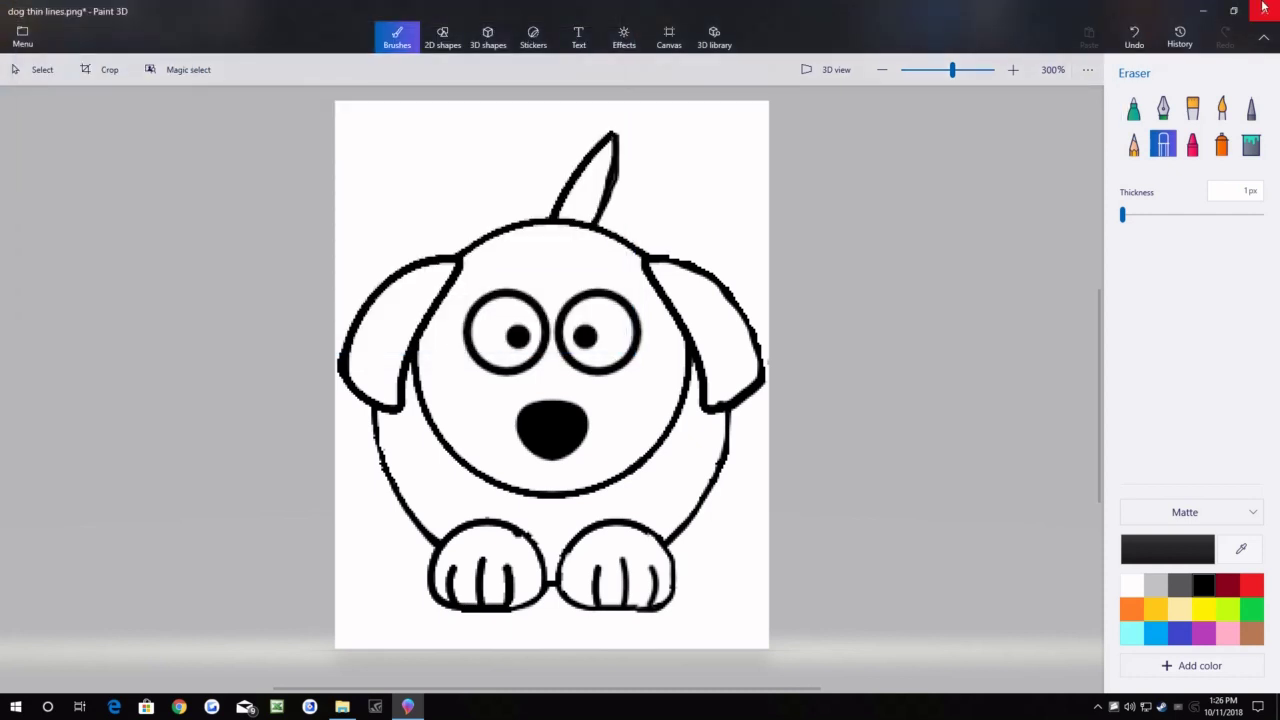
Close Paint 3D without saving and reopen the 'dog thin lines' image.
{"action": "left_click", "coordinate": [1265, 13]}
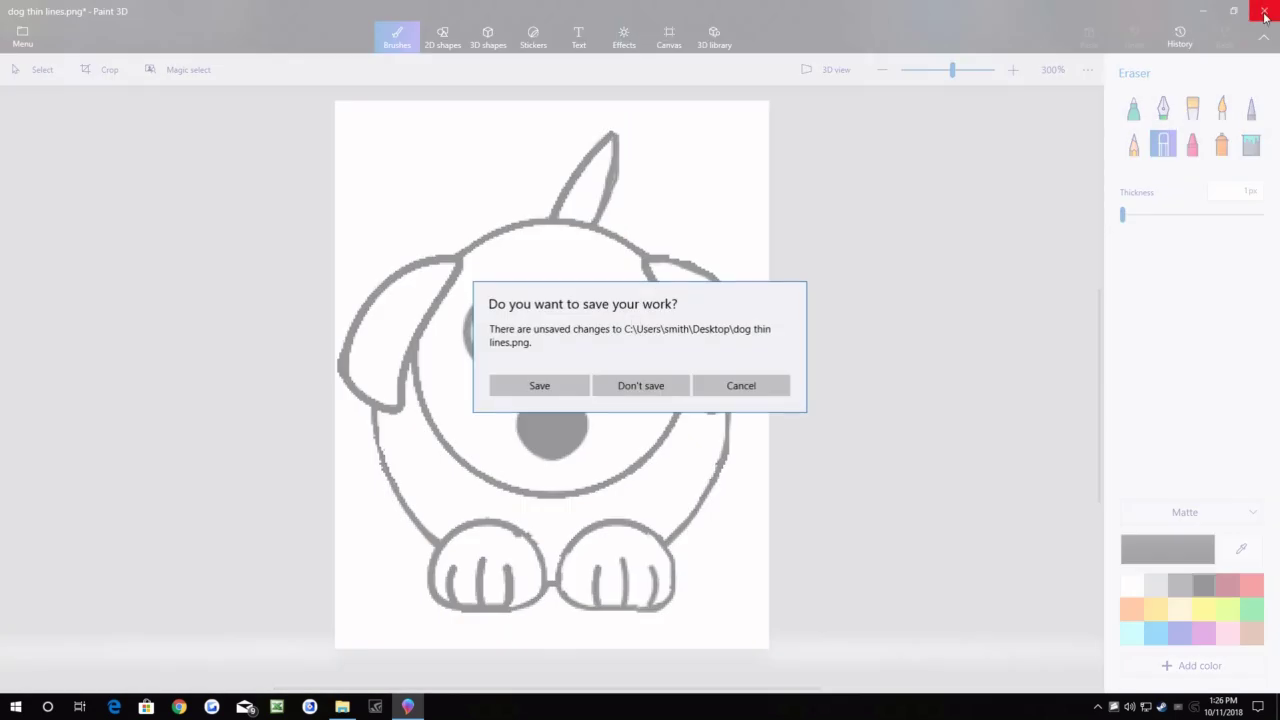
{"action": "left_click", "coordinate": [617, 385]}
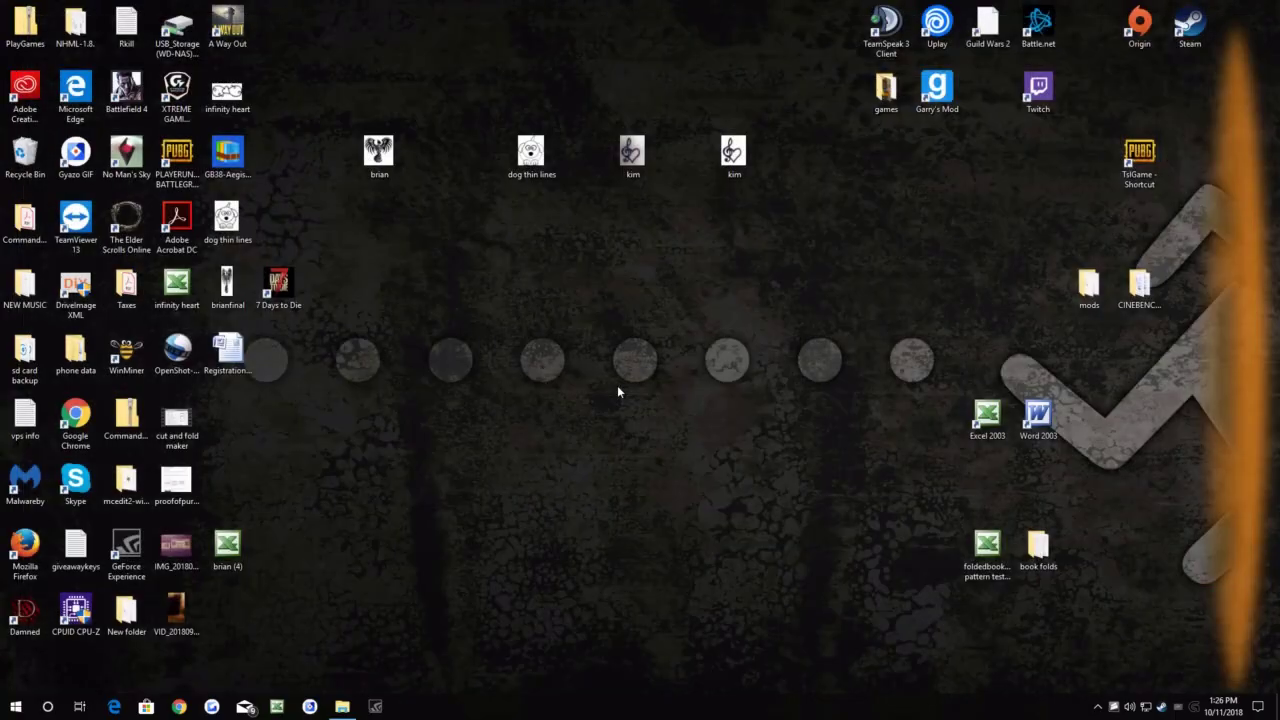
{"action": "double_click", "coordinate": [531, 155]}
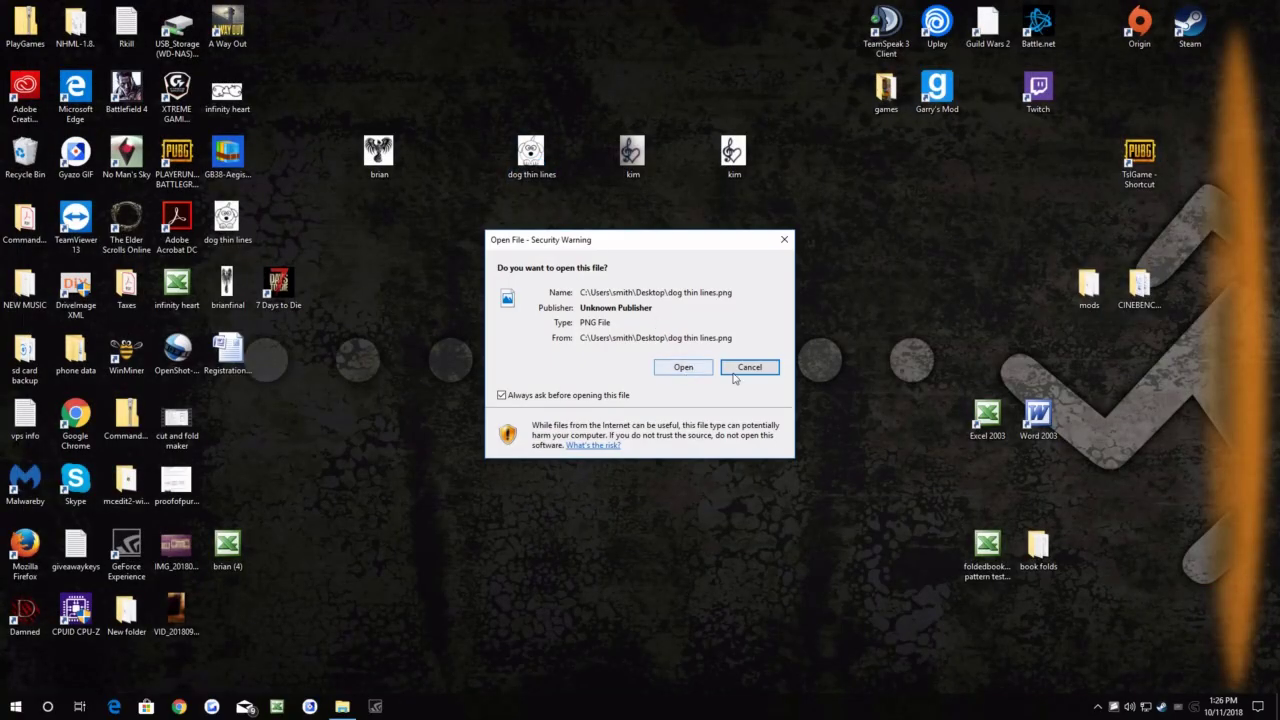
Cancel the open-file warning, move the dog thin lines JPEG below its PNG original, and compare their details.
{"action": "left_click", "coordinate": [750, 368]}
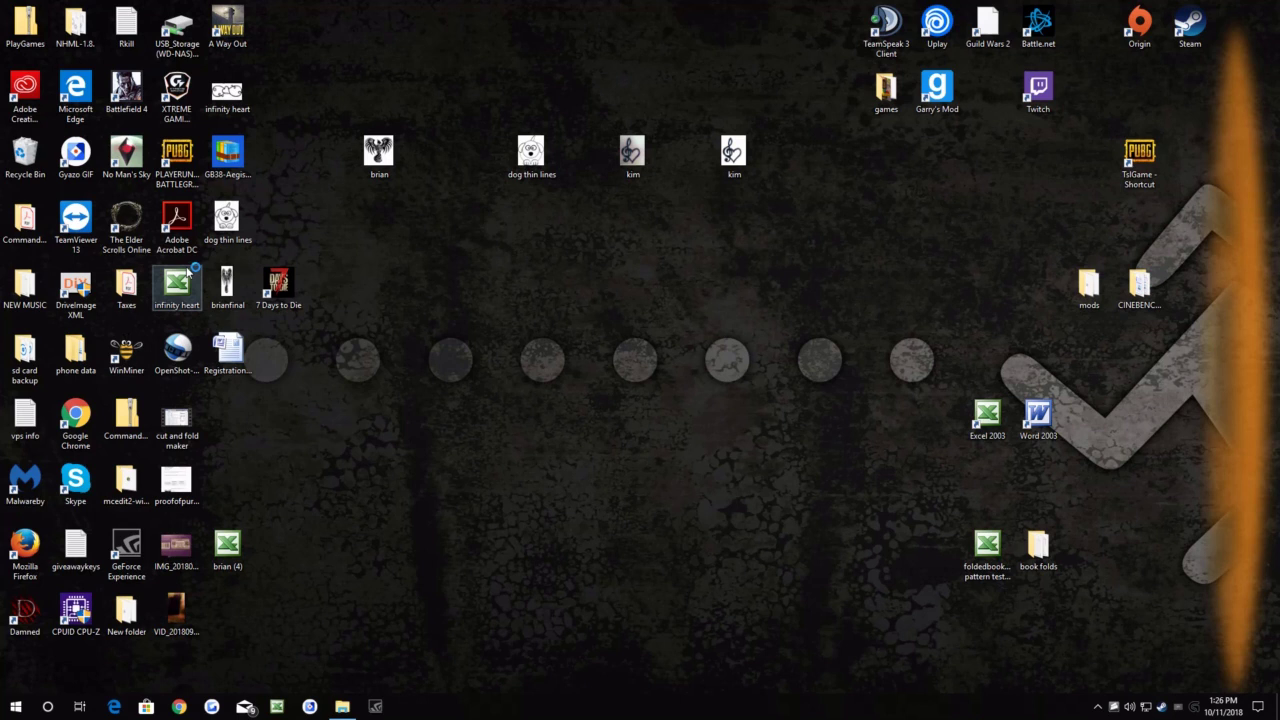
{"action": "left_click_drag", "start_coordinate": [240, 220], "coordinate": [535, 216]}
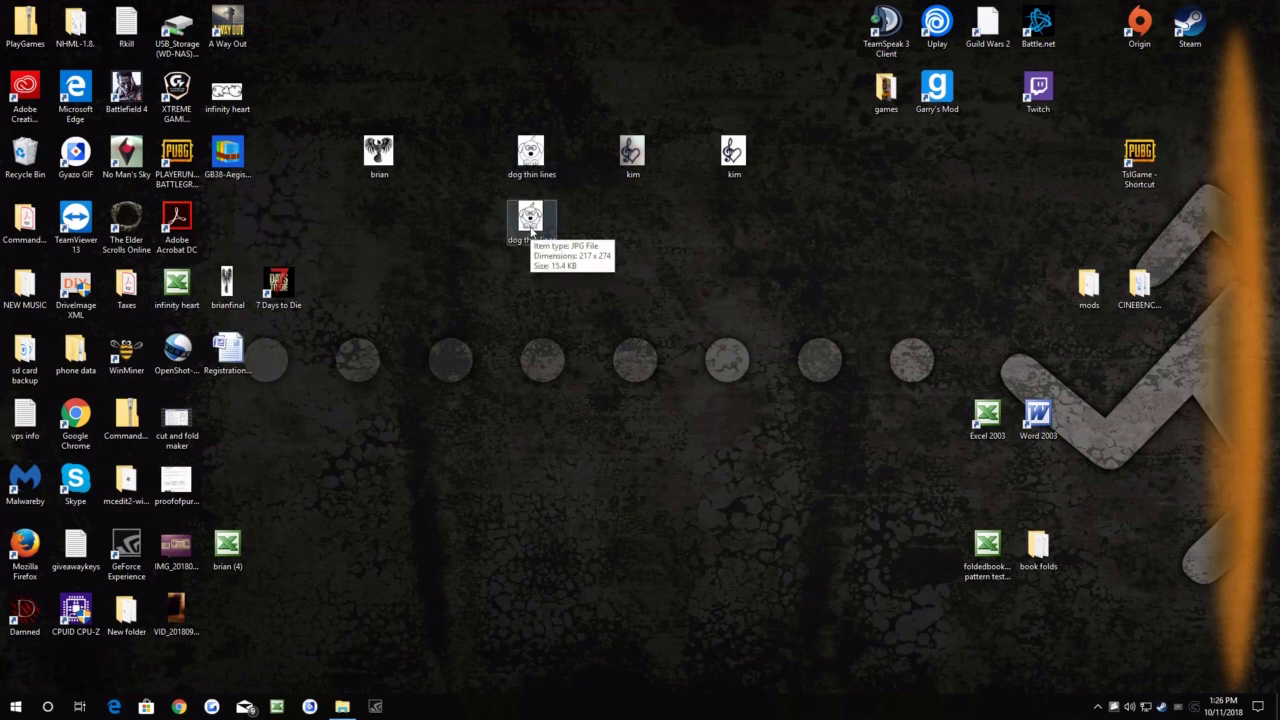
{"action": "left_click", "coordinate": [530, 156]}
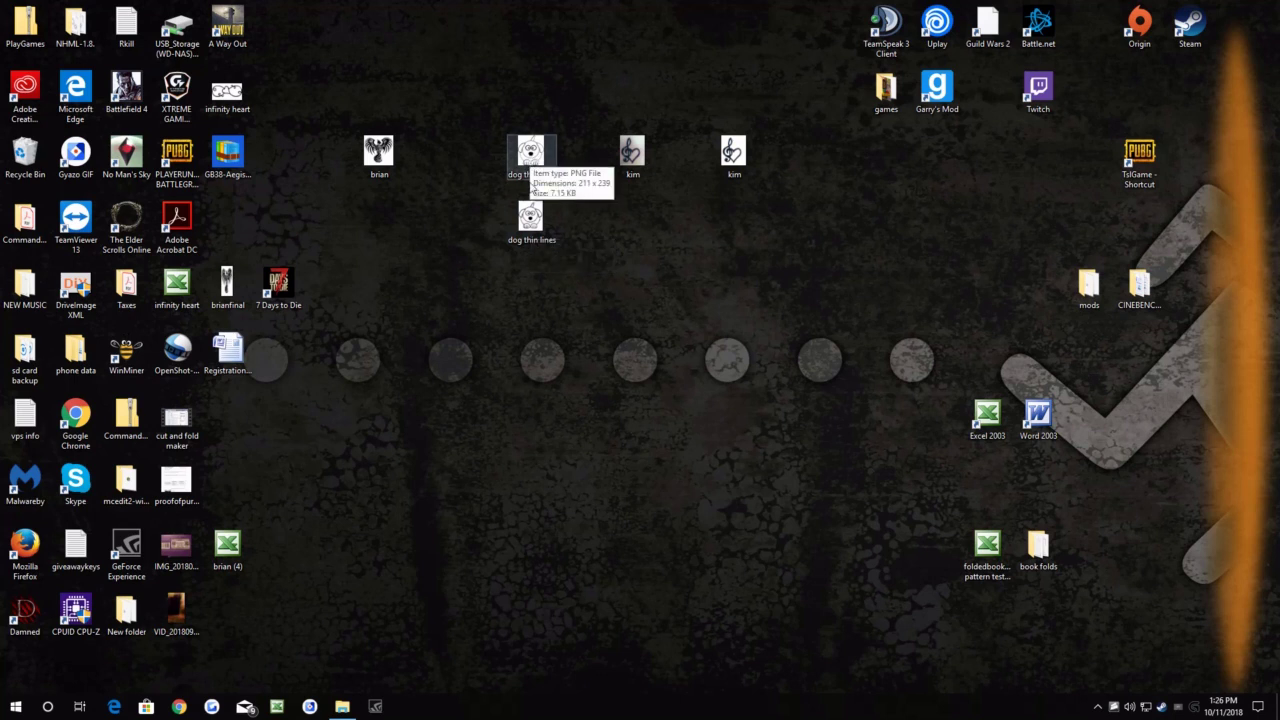
{"action": "left_click", "coordinate": [533, 245]}
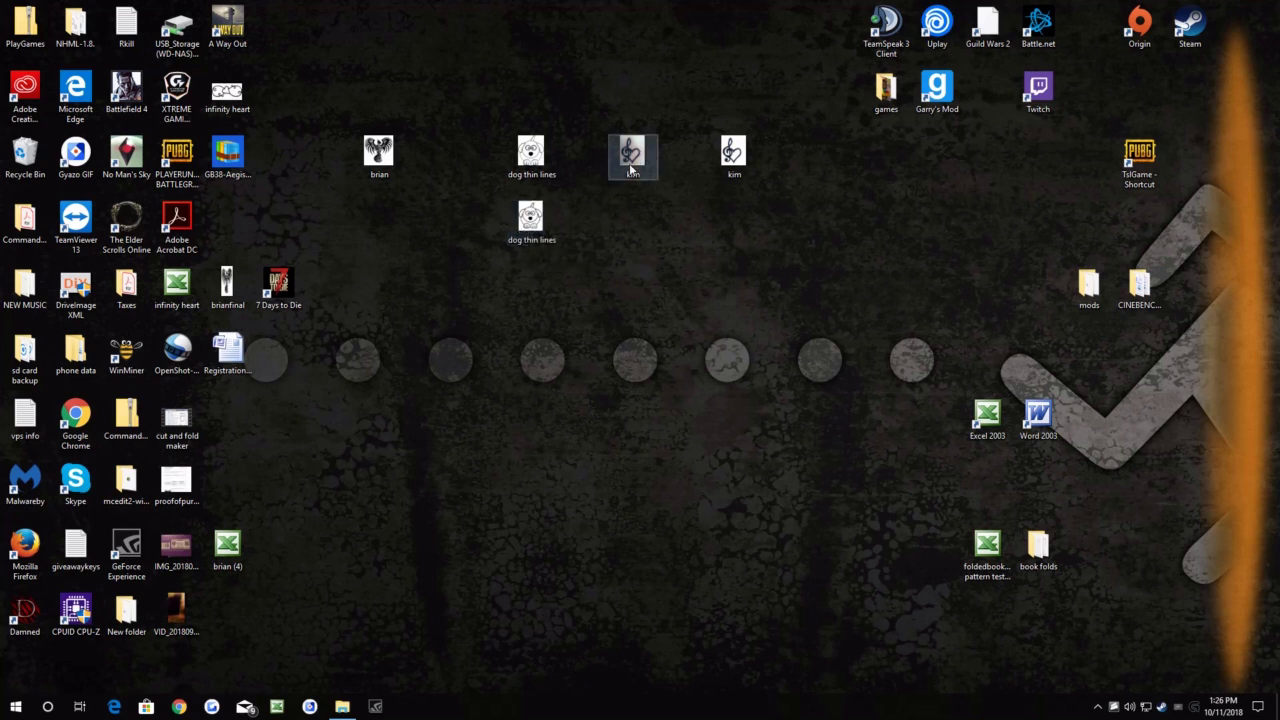
{"action": "left_click", "coordinate": [635, 158]}
Open kim.png with Edit with Paint 3D, accept the security warning, and zoom to 125%.
{"action": "right_click", "coordinate": [633, 157]}
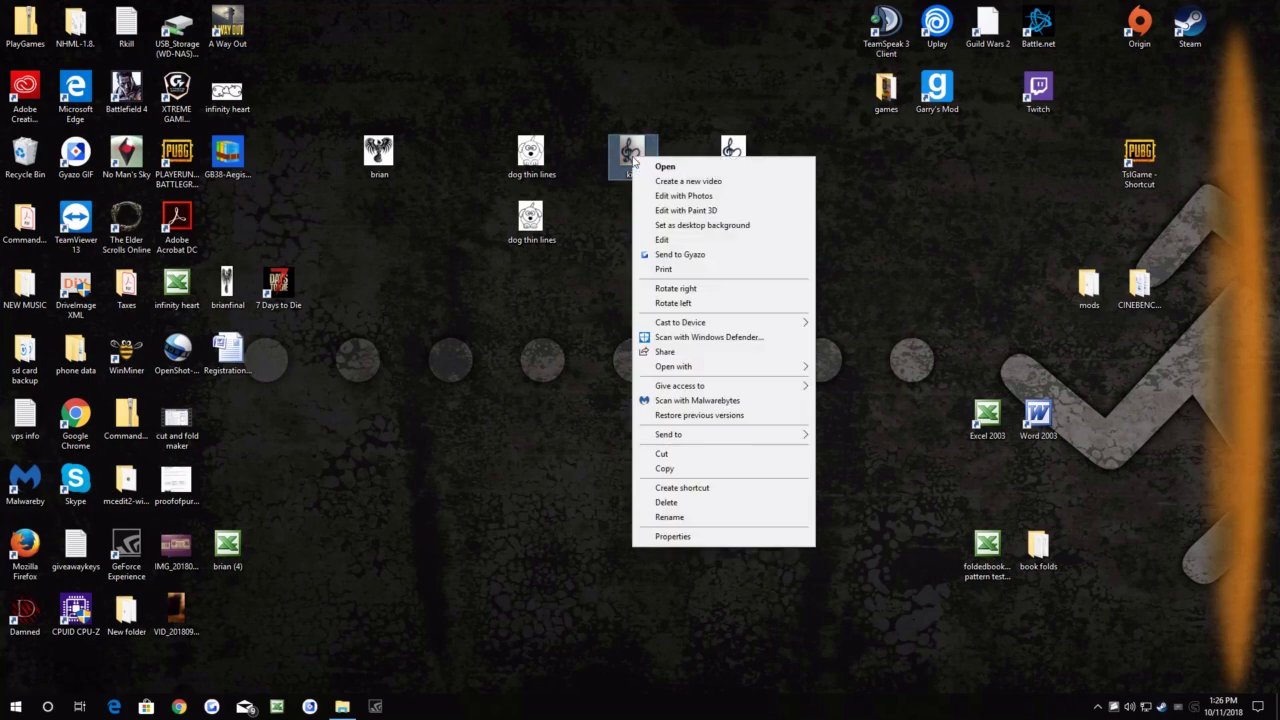
{"action": "left_click", "coordinate": [664, 213]}
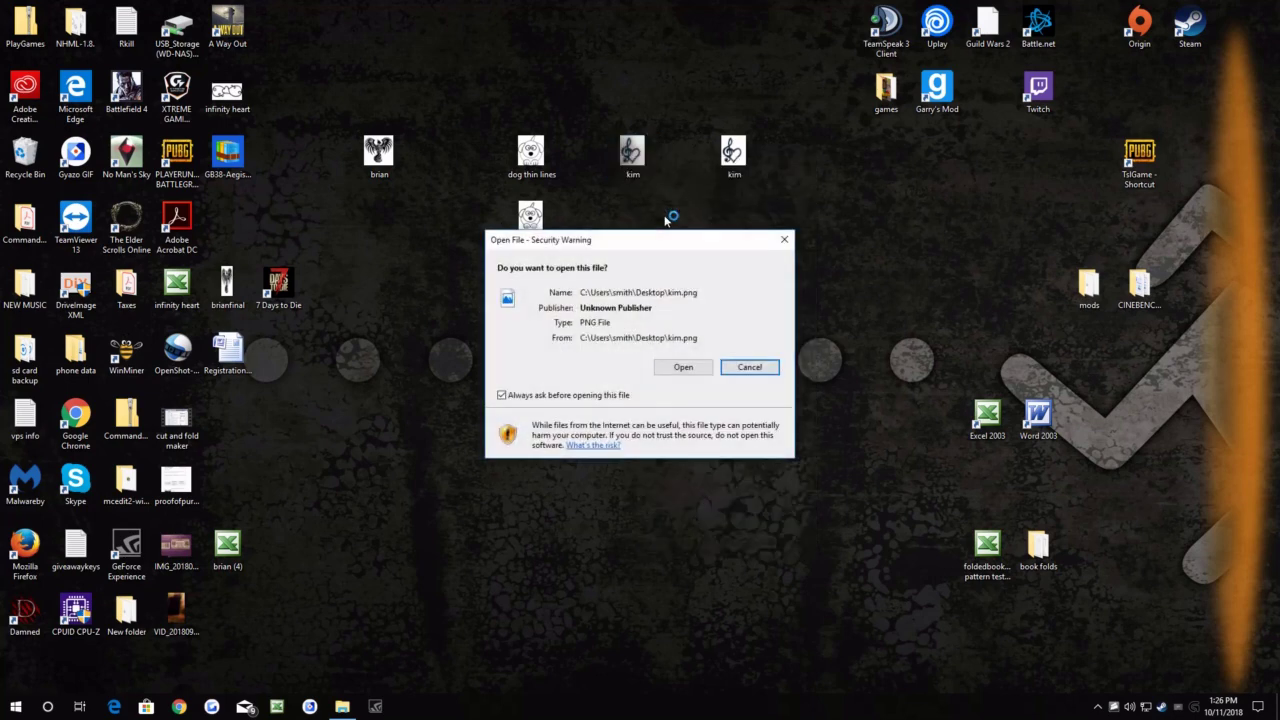
{"action": "left_click", "coordinate": [688, 369]}
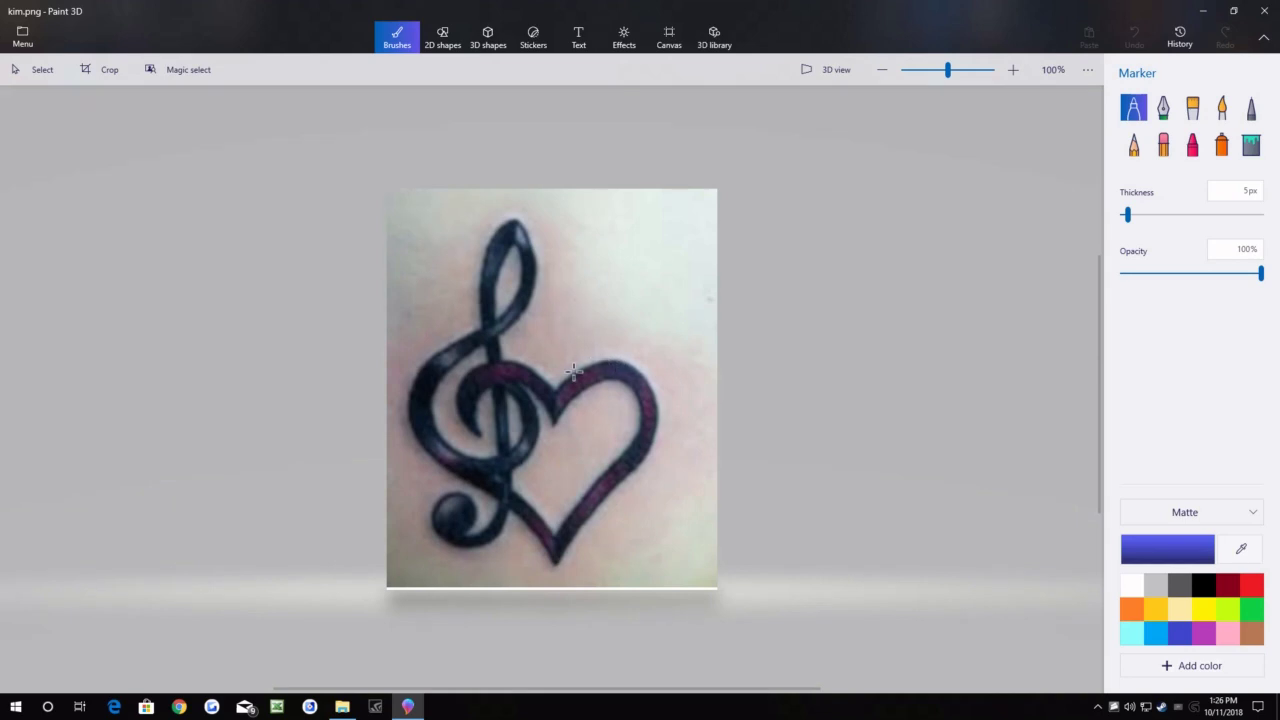
{"action": "scroll", "coordinate": [543, 417], "scroll_direction": "up", "scroll_amount": 2}
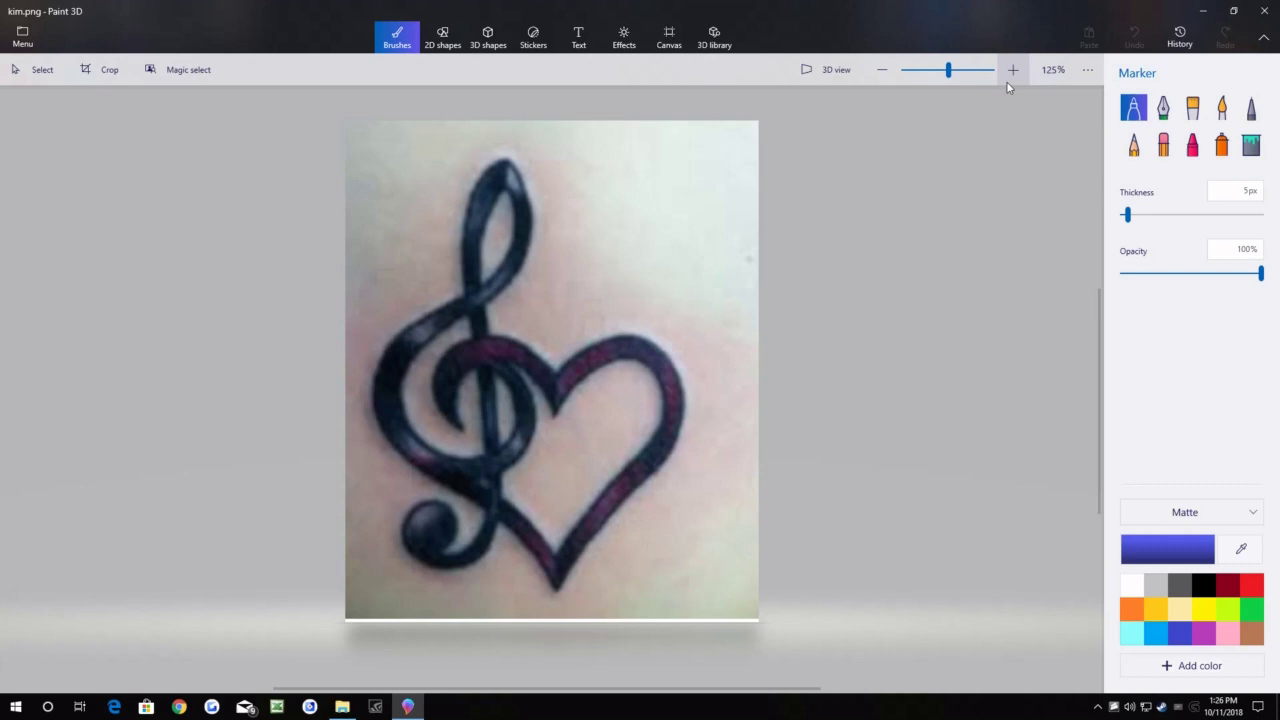
Fill the skin, heart interior and clef loops with white using the Fill tool.
{"action": "left_click", "coordinate": [1251, 145]}
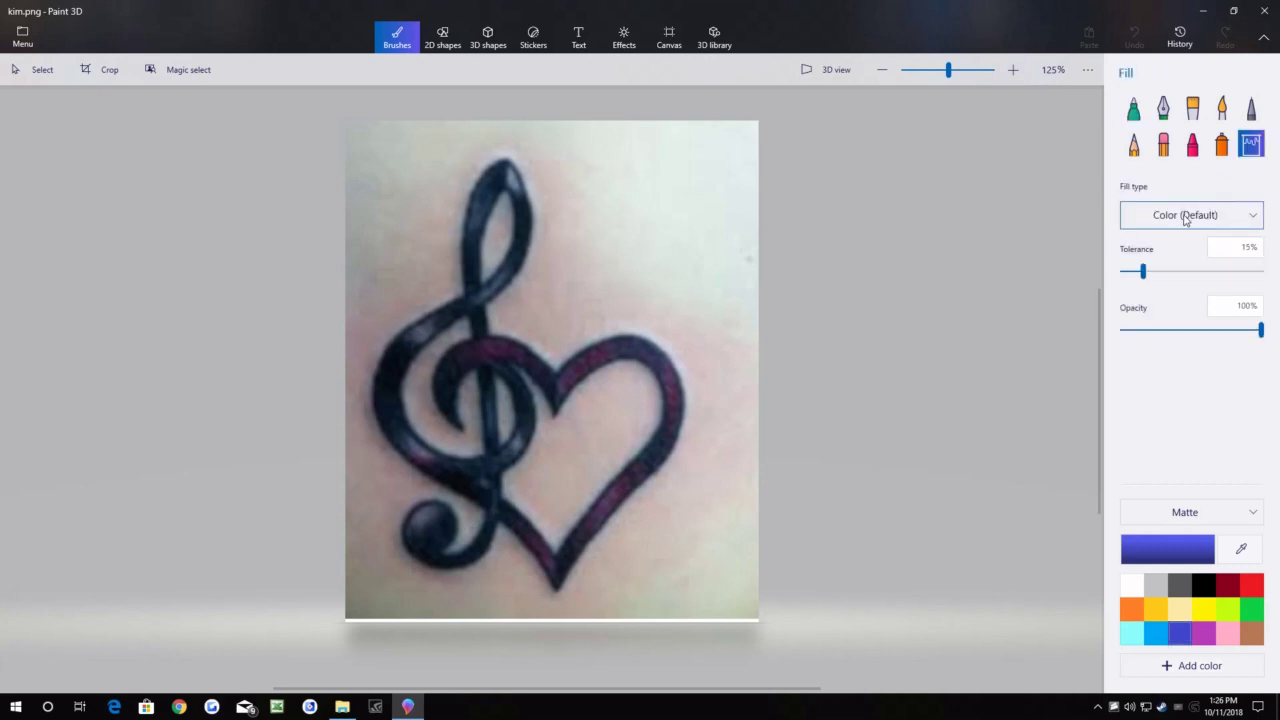
{"action": "left_click", "coordinate": [1132, 585]}
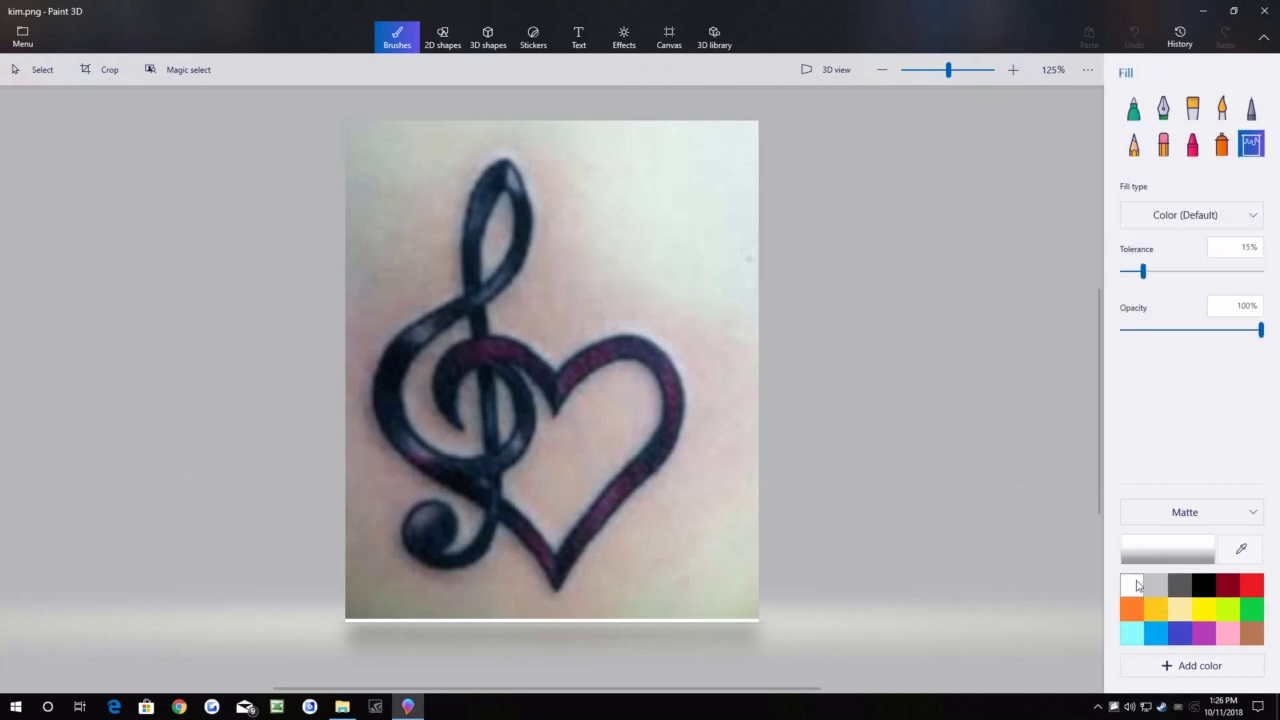
{"action": "left_click", "coordinate": [578, 460]}
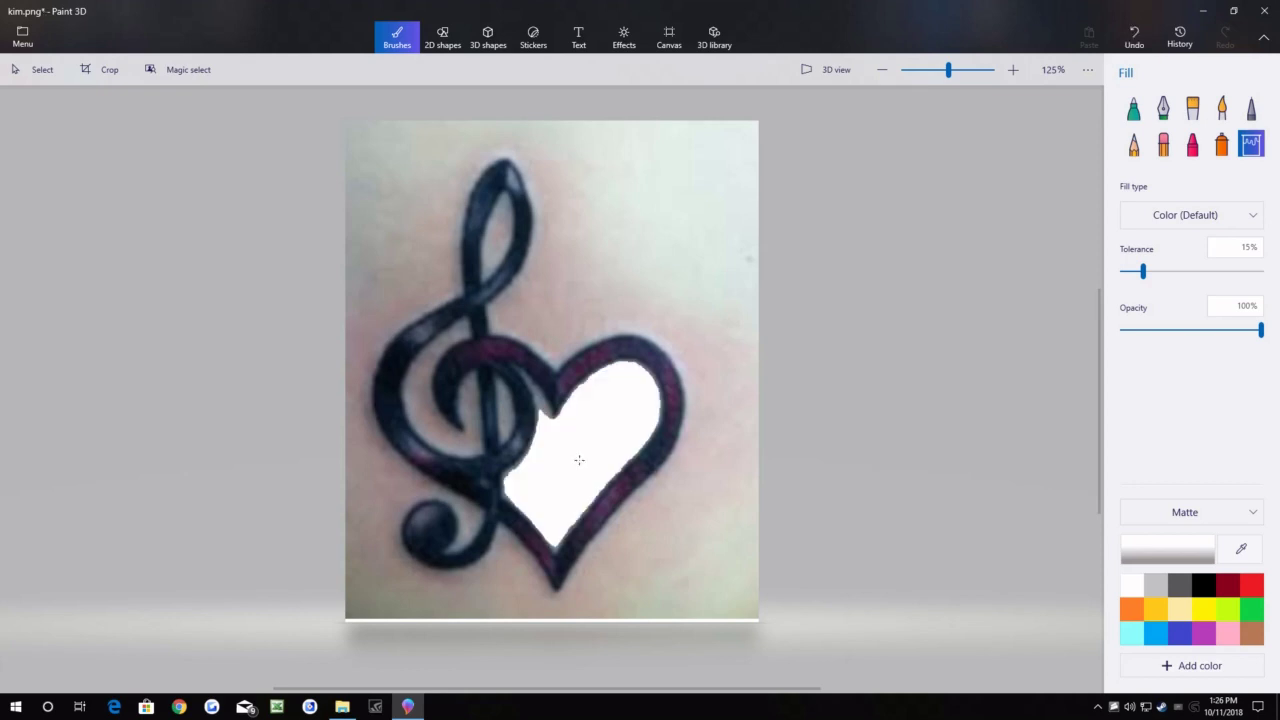
{"action": "left_click", "coordinate": [440, 437]}
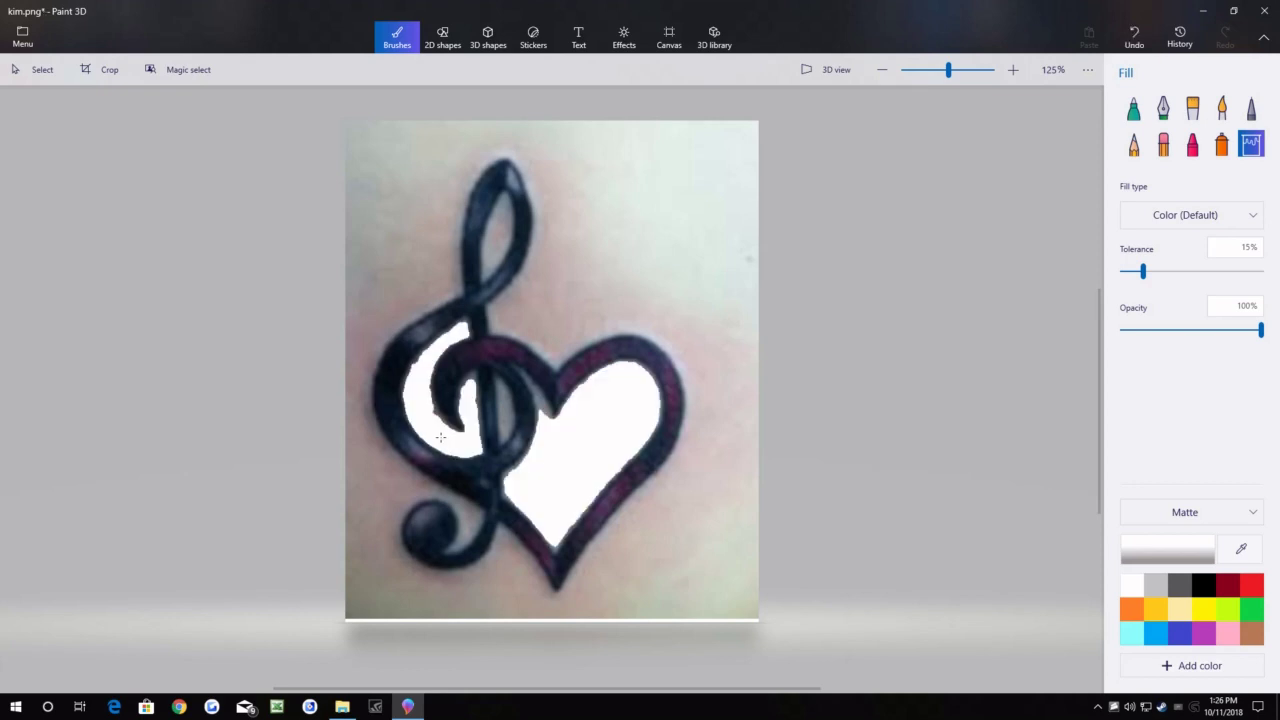
{"action": "left_click", "coordinate": [506, 417]}
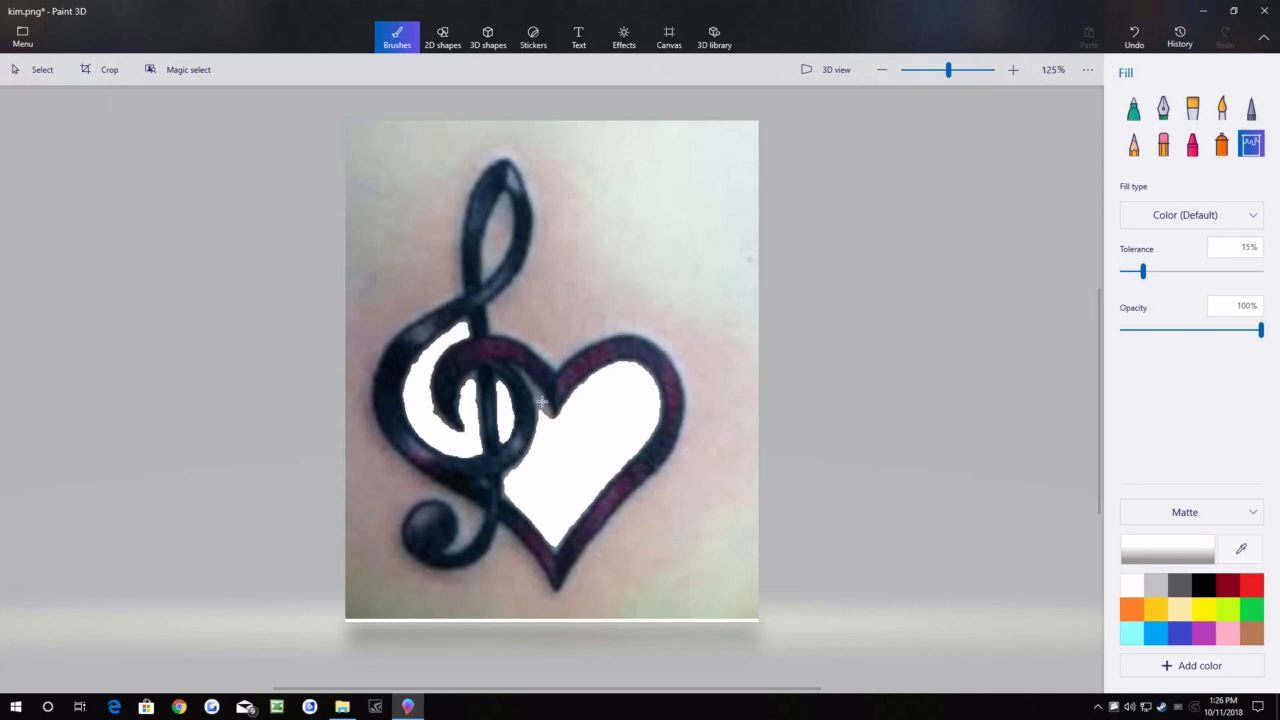
{"action": "left_click", "coordinate": [558, 279]}
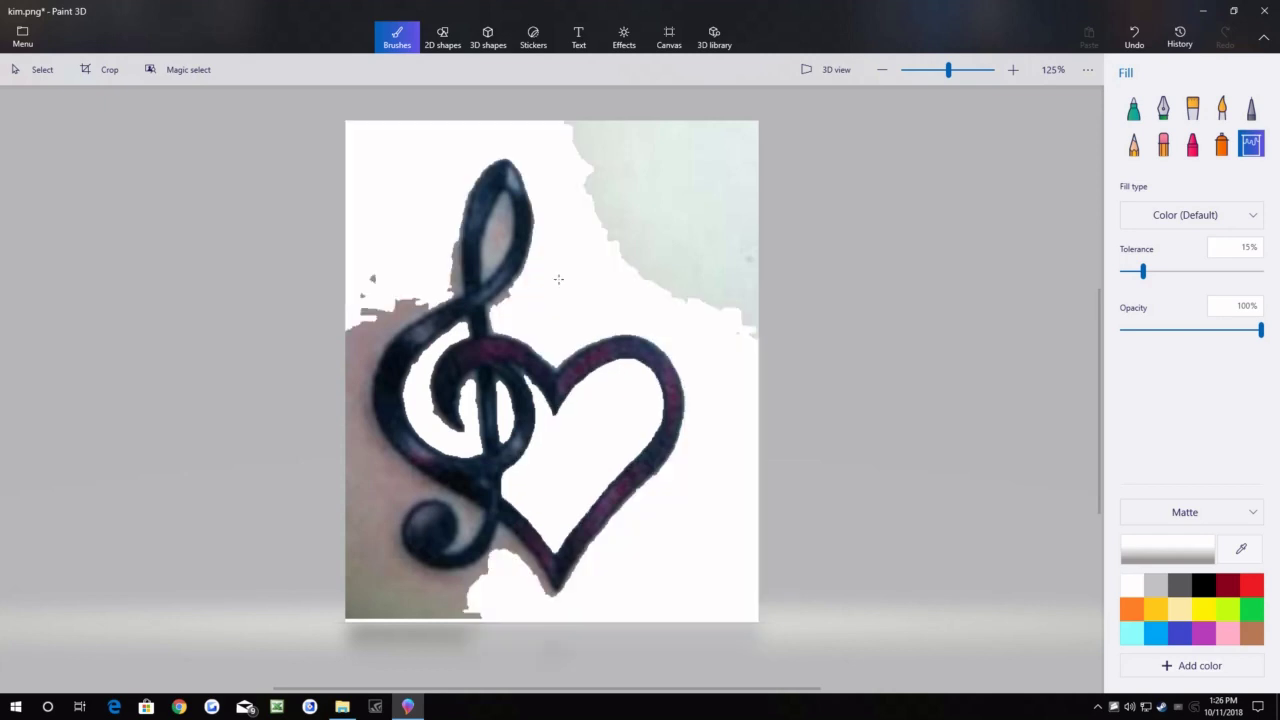
{"action": "left_click", "coordinate": [494, 248]}
{"action": "left_click", "coordinate": [390, 320]}
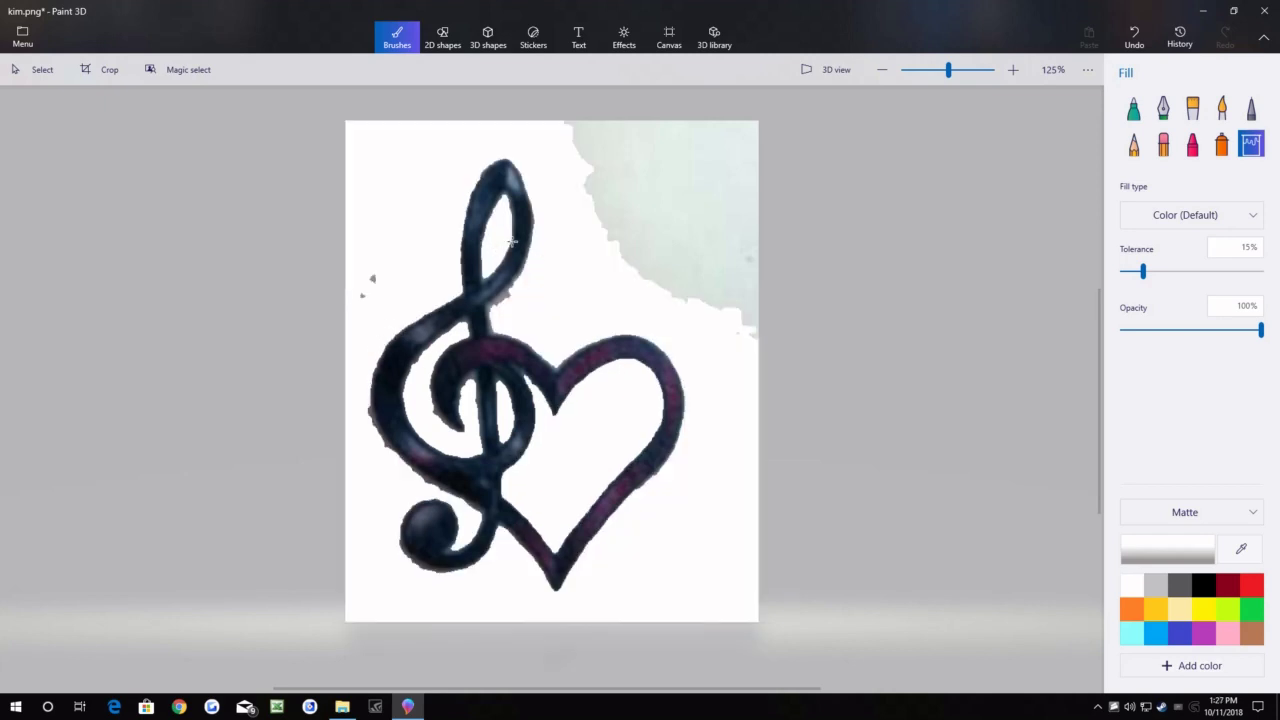
{"action": "left_click", "coordinate": [648, 177]}
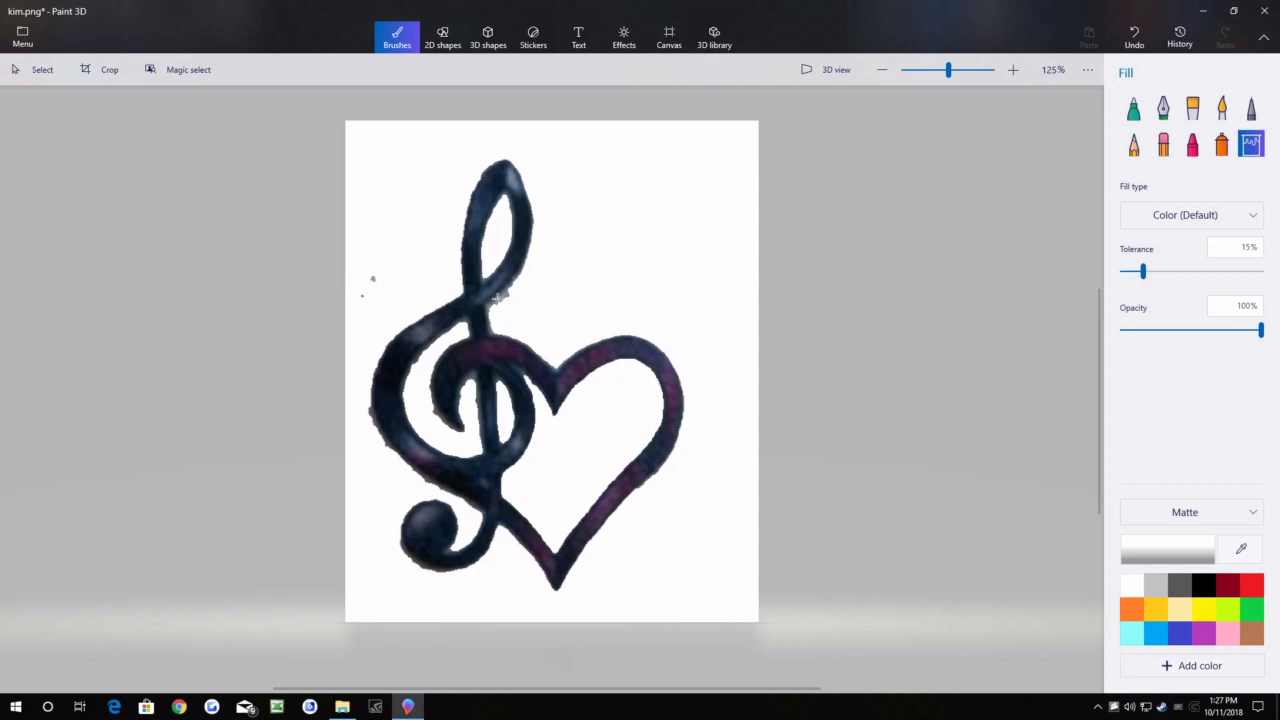
Fill the treble-clef and heart outline with solid black.
{"action": "scroll", "coordinate": [496, 298], "scroll_direction": "up", "scroll_amount": 3}
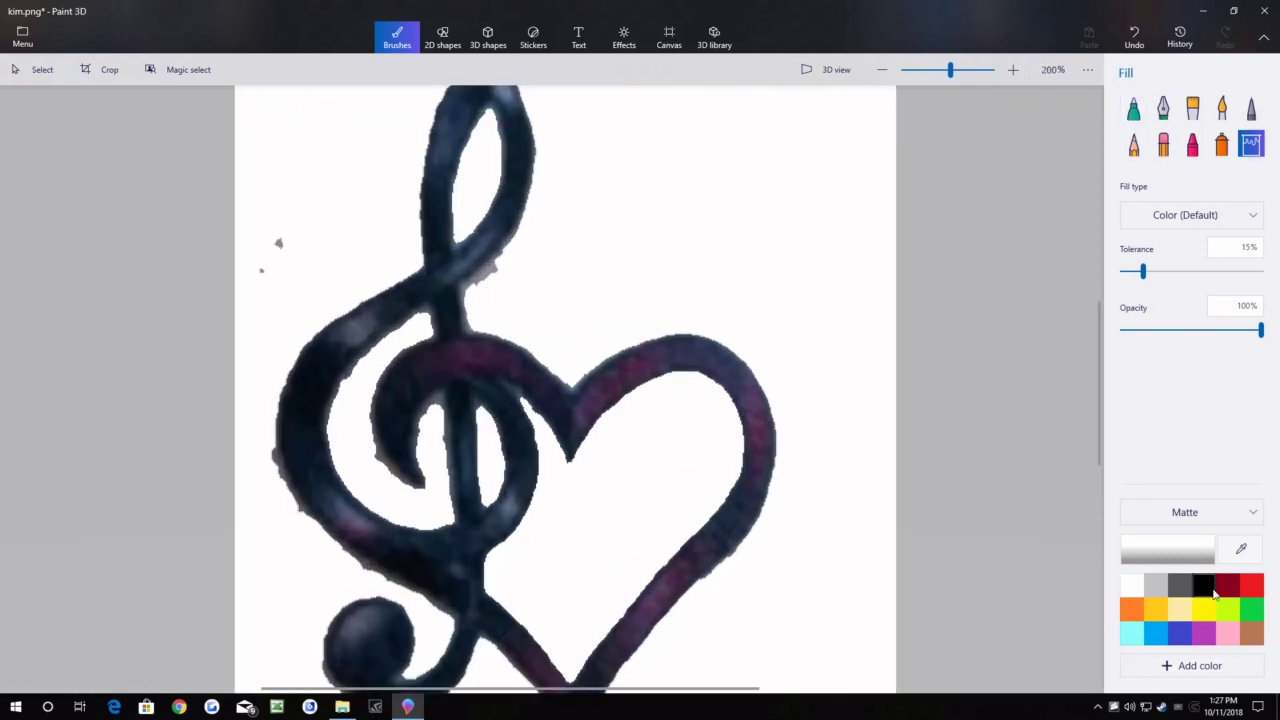
{"action": "left_click", "coordinate": [1204, 585]}
{"action": "left_click", "coordinate": [568, 418]}
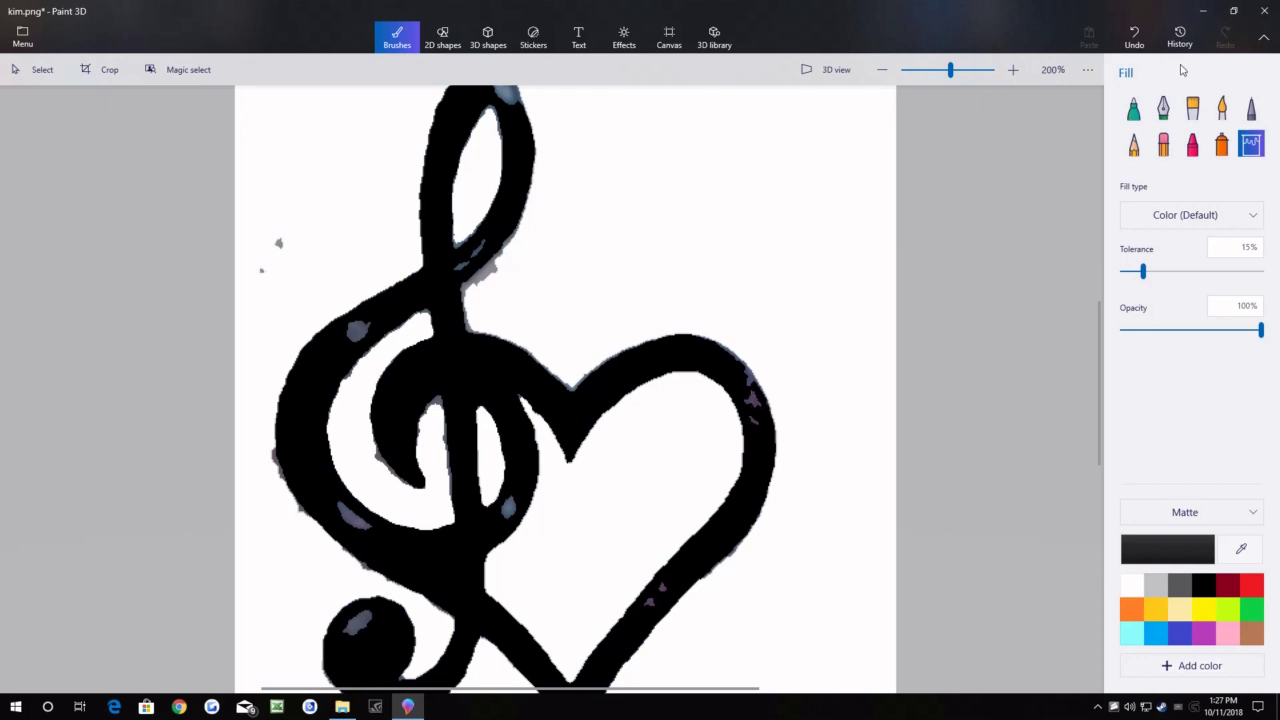
With a black 5px marker, paint over the grey specks along the heart outline and clef curves.
{"action": "left_click", "coordinate": [1133, 107]}
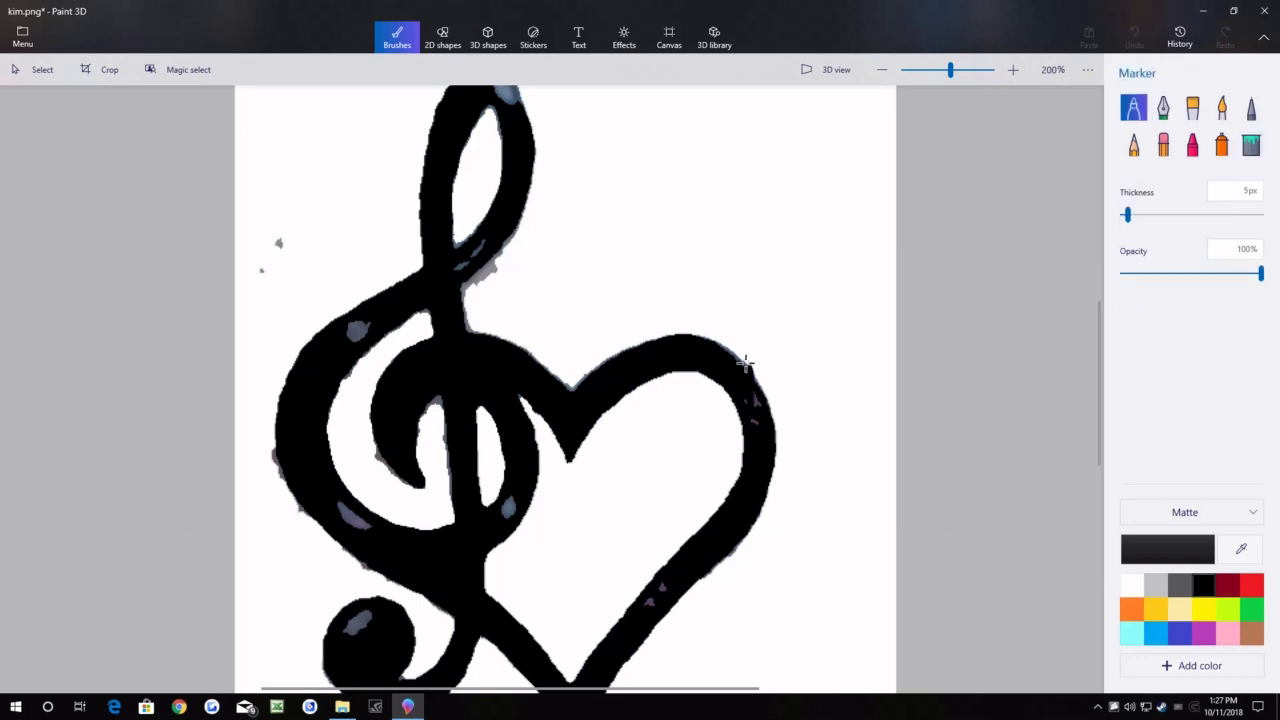
{"action": "mouse_move", "coordinate": [710, 348]}
{"action": "left_mouse_down"}
{"action": "mouse_move", "coordinate": [747, 367]}
{"action": "mouse_move", "coordinate": [761, 419]}
{"action": "mouse_move", "coordinate": [749, 385]}
{"action": "mouse_move", "coordinate": [749, 418]}
{"action": "left_mouse_up"}
{"action": "left_click_drag", "start_coordinate": [654, 600], "coordinate": [654, 601]}
{"action": "left_click_drag", "start_coordinate": [491, 237], "coordinate": [456, 272]}
{"action": "left_click_drag", "start_coordinate": [358, 333], "coordinate": [363, 318]}
{"action": "left_click_drag", "start_coordinate": [329, 500], "coordinate": [346, 520]}
{"action": "mouse_move", "coordinate": [491, 523]}
{"action": "left_mouse_down"}
{"action": "mouse_move", "coordinate": [514, 503]}
{"action": "mouse_move", "coordinate": [503, 507]}
{"action": "left_mouse_up"}
Blacken the highlight at the top of the clef loop, undoing the stroke on the foot ball.
{"action": "mouse_move", "coordinate": [357, 625]}
{"action": "left_mouse_down"}
{"action": "mouse_move", "coordinate": [345, 615]}
{"action": "mouse_move", "coordinate": [369, 614]}
{"action": "mouse_move", "coordinate": [358, 628]}
{"action": "mouse_move", "coordinate": [366, 611]}
{"action": "mouse_move", "coordinate": [346, 623]}
{"action": "mouse_move", "coordinate": [364, 609]}
{"action": "mouse_move", "coordinate": [343, 623]}
{"action": "mouse_move", "coordinate": [377, 591]}
{"action": "left_mouse_up"}
{"action": "left_click", "coordinate": [1134, 37]}
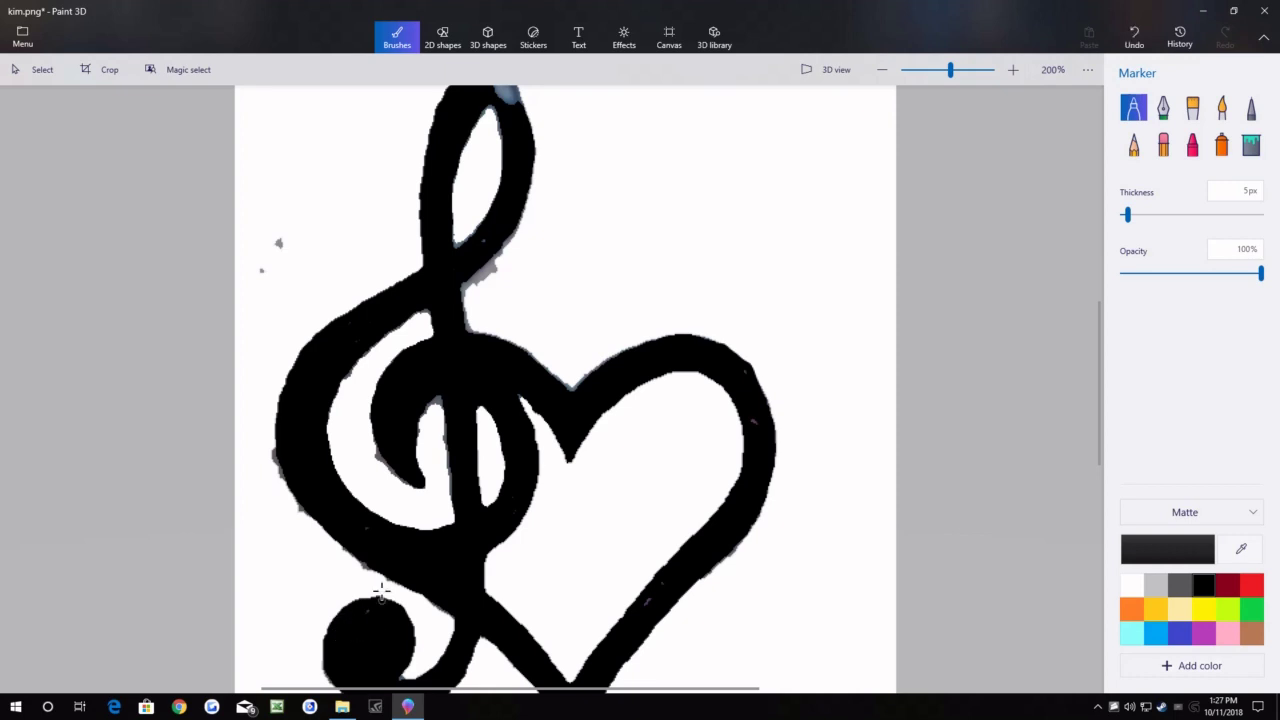
{"action": "scroll", "coordinate": [385, 597], "scroll_direction": "down", "scroll_amount": 2}
{"action": "left_click_drag", "start_coordinate": [500, 202], "coordinate": [518, 235]}
{"action": "scroll", "coordinate": [518, 516], "scroll_direction": "down", "scroll_amount": 2}
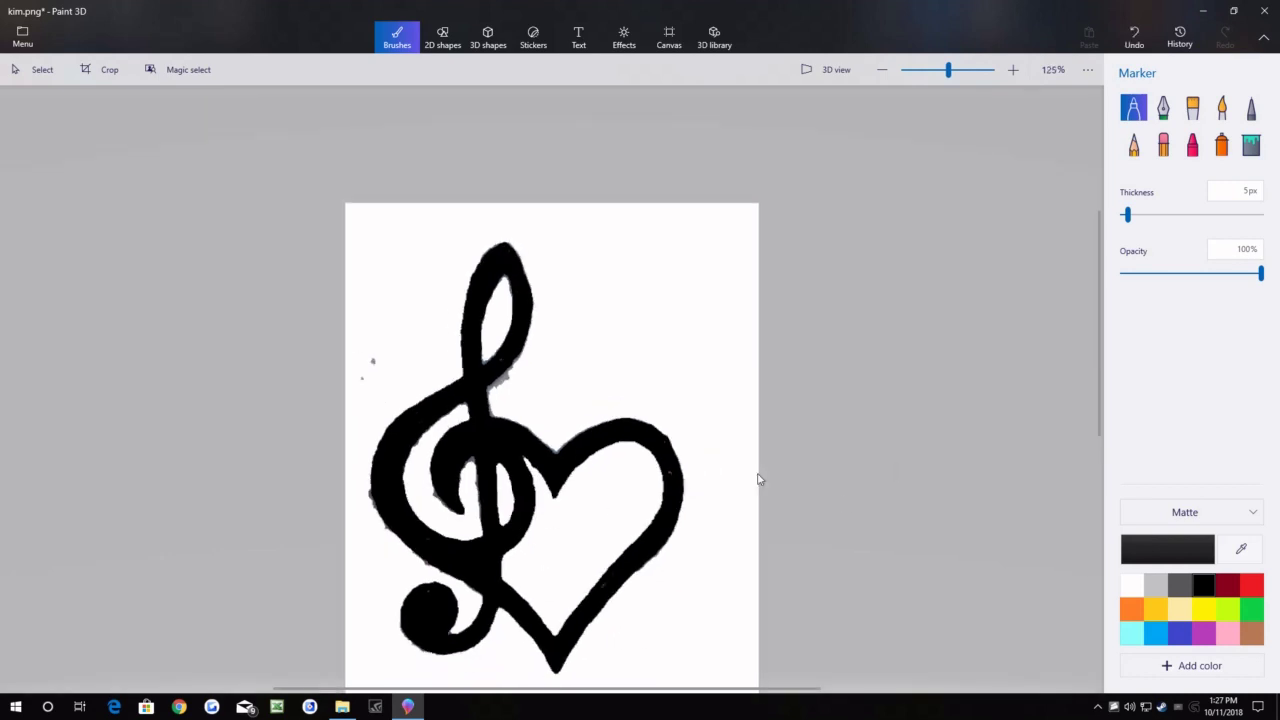
{"action": "scroll", "coordinate": [758, 479], "scroll_direction": "up", "scroll_amount": 2}
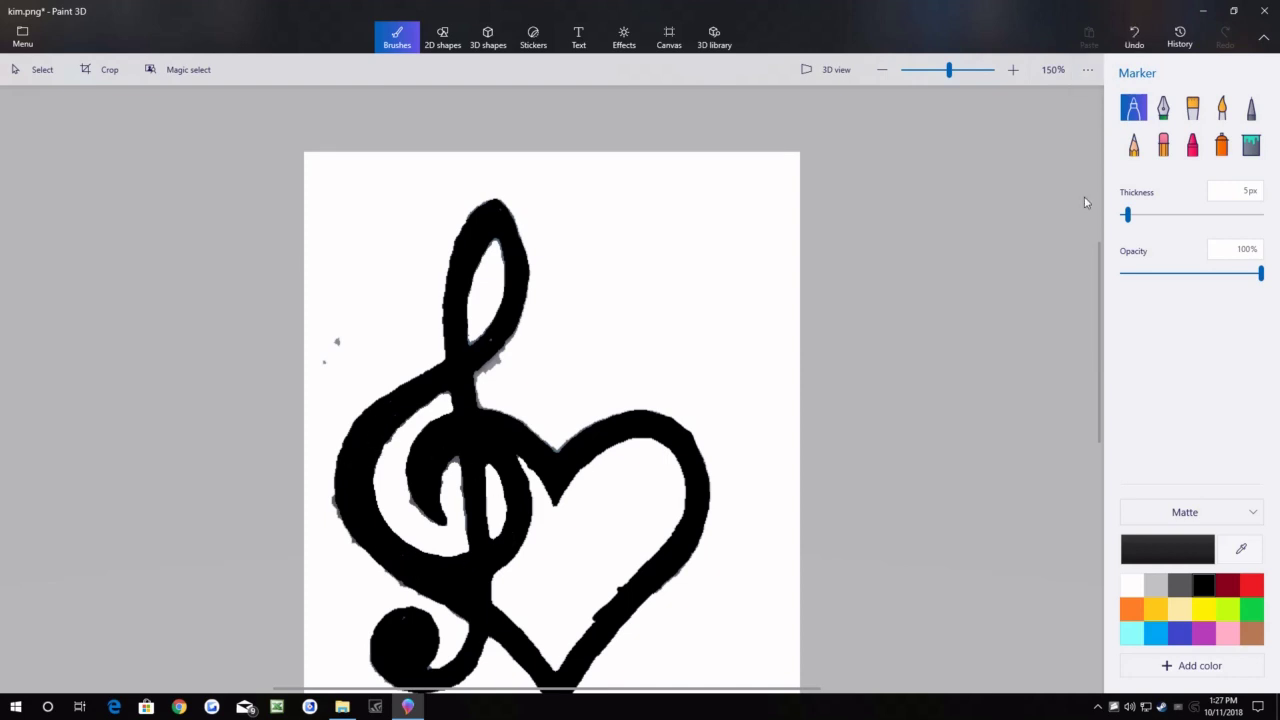
Fill the grey smudges in the clef's lower loop and beside its stroke with white.
{"action": "left_click", "coordinate": [1251, 146]}
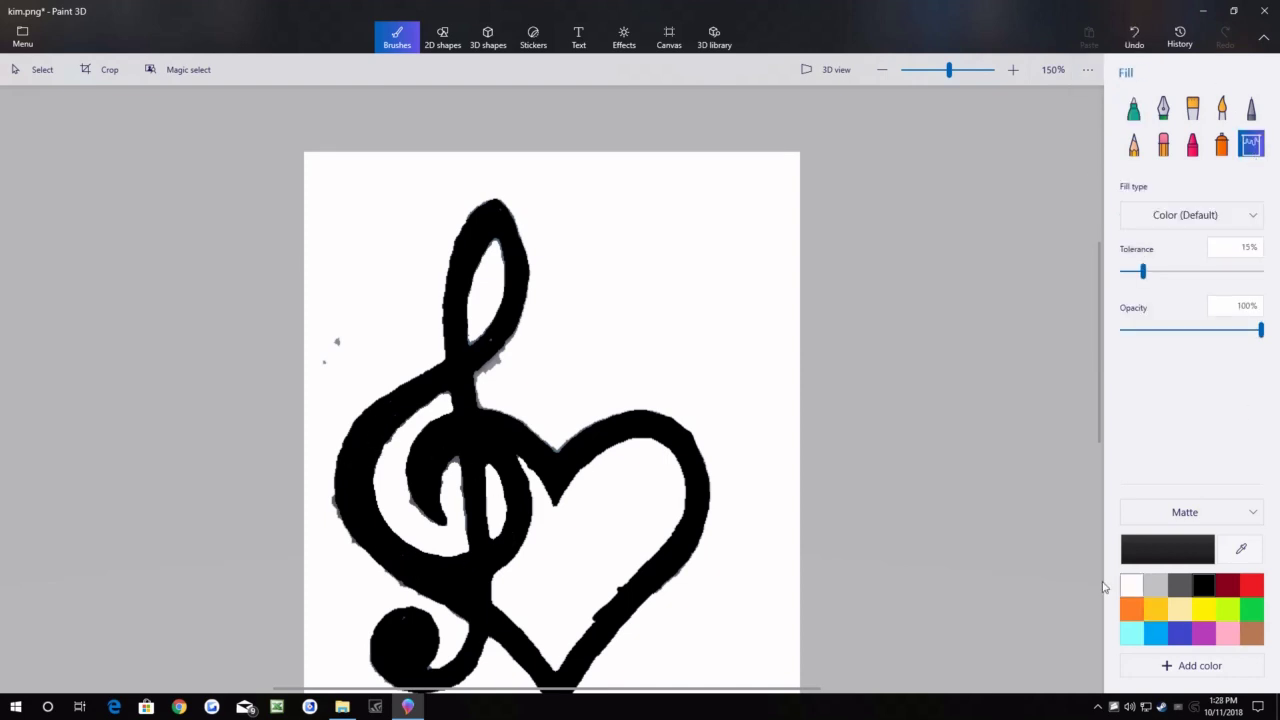
{"action": "left_click", "coordinate": [1133, 585]}
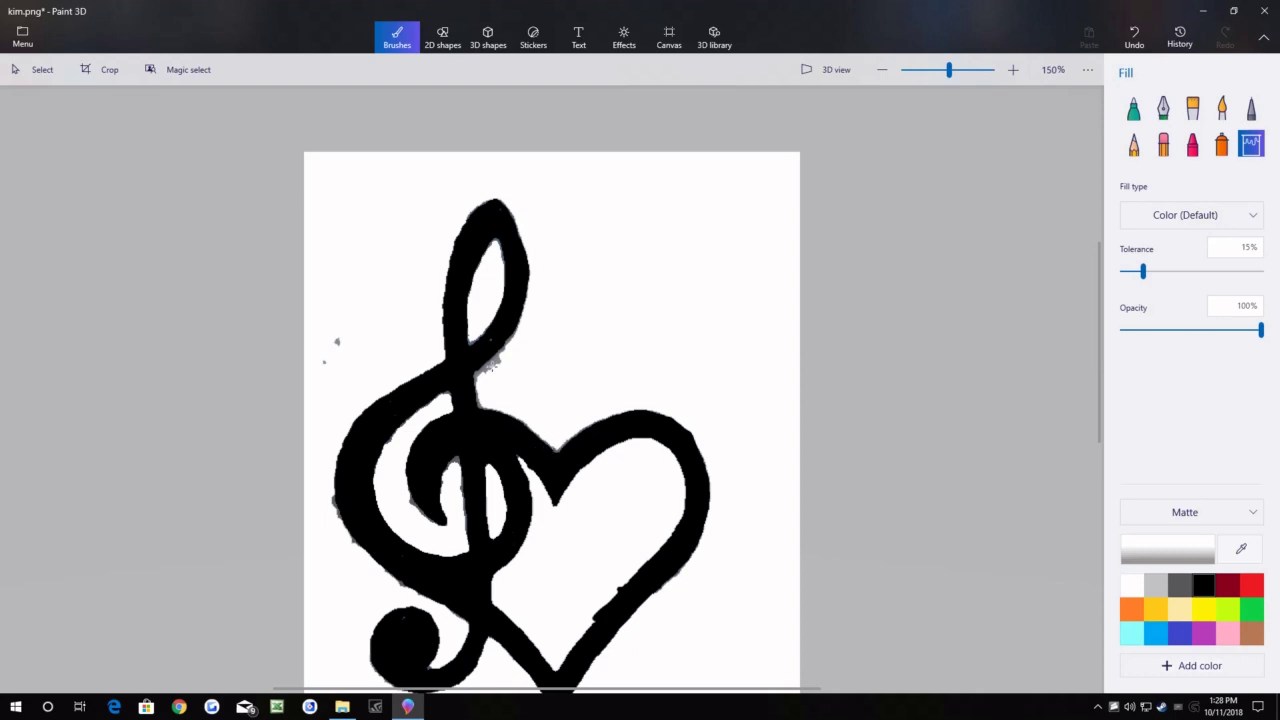
{"action": "left_click", "coordinate": [490, 358]}
{"action": "left_click", "coordinate": [469, 342]}
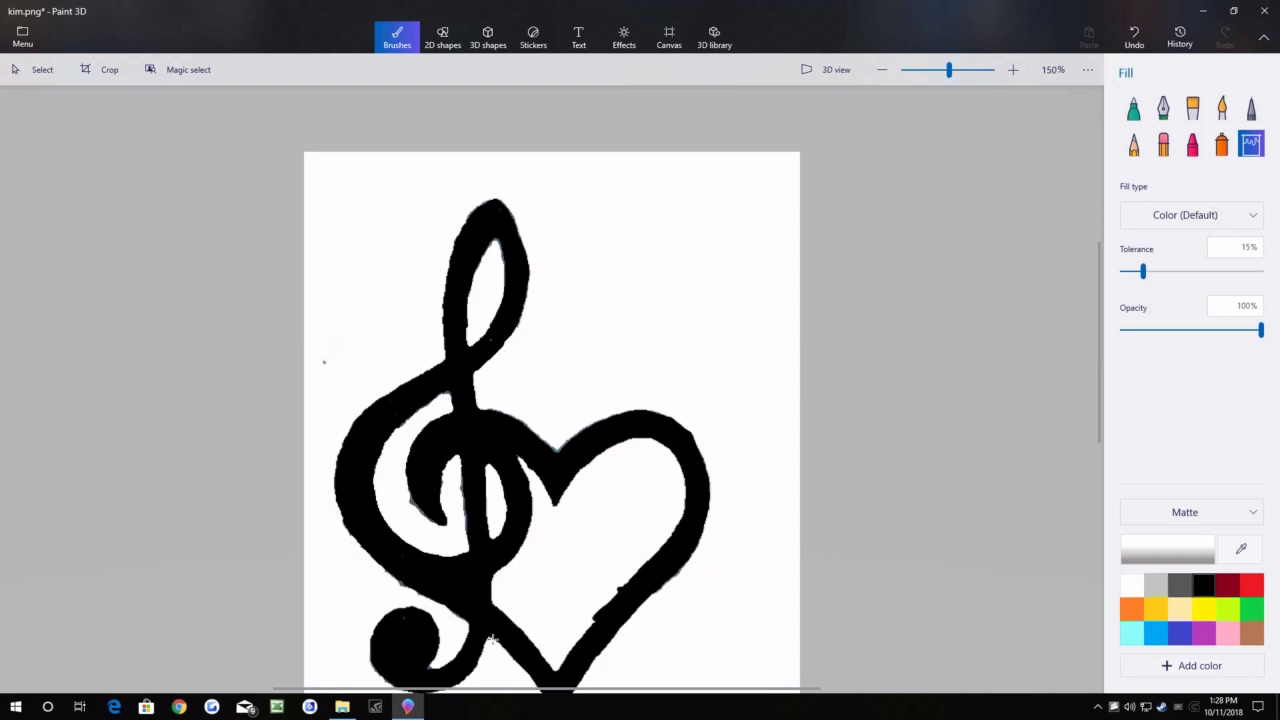
{"action": "scroll", "coordinate": [600, 598], "scroll_direction": "down", "scroll_amount": 5}
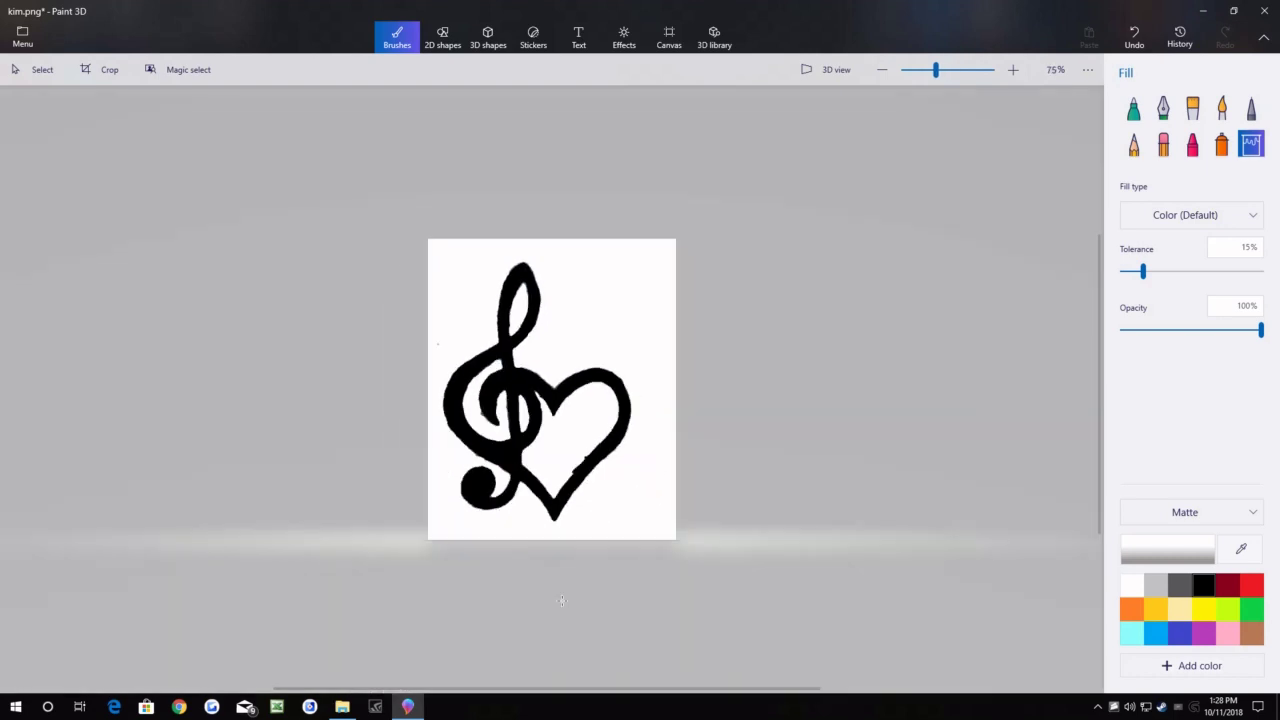
{"action": "scroll", "coordinate": [584, 493], "scroll_direction": "up", "scroll_amount": 5}
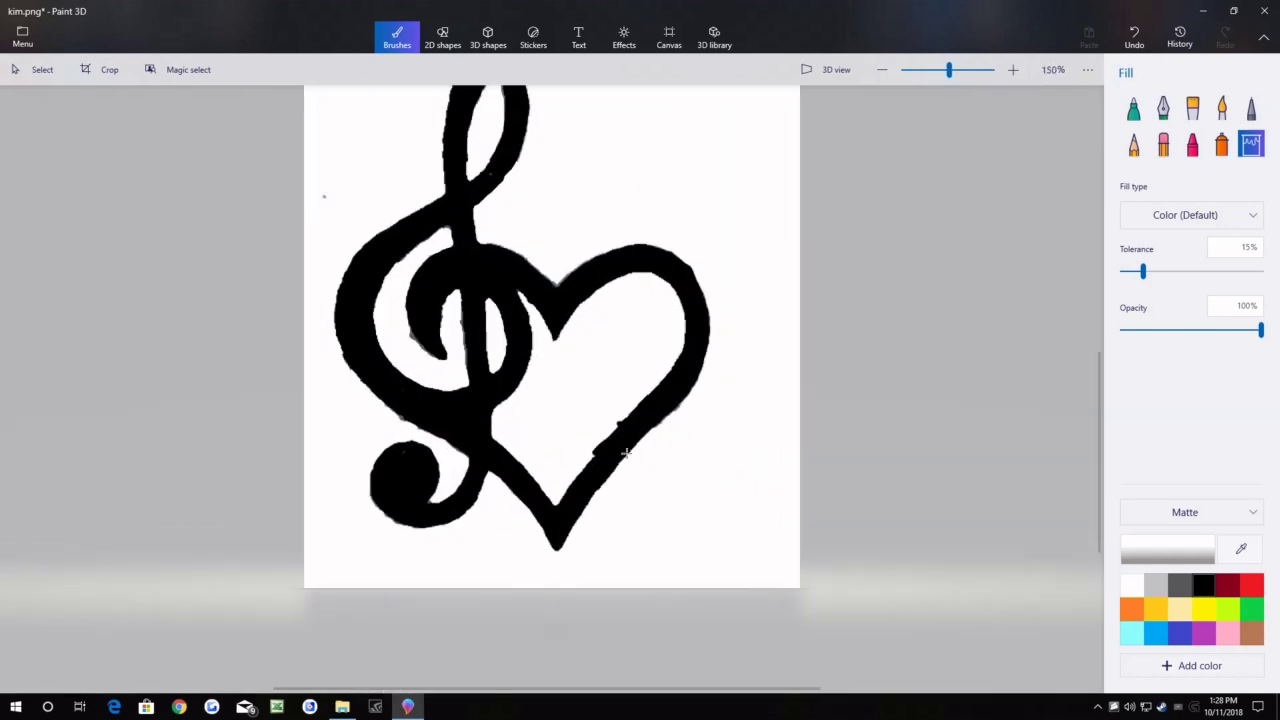
Erase the bumps on the heart's inner edge and the stray grey dot left of the clef with a 25px eraser.
{"action": "left_click", "coordinate": [1163, 145]}
{"action": "scroll", "coordinate": [654, 446], "scroll_direction": "up", "scroll_amount": 5}
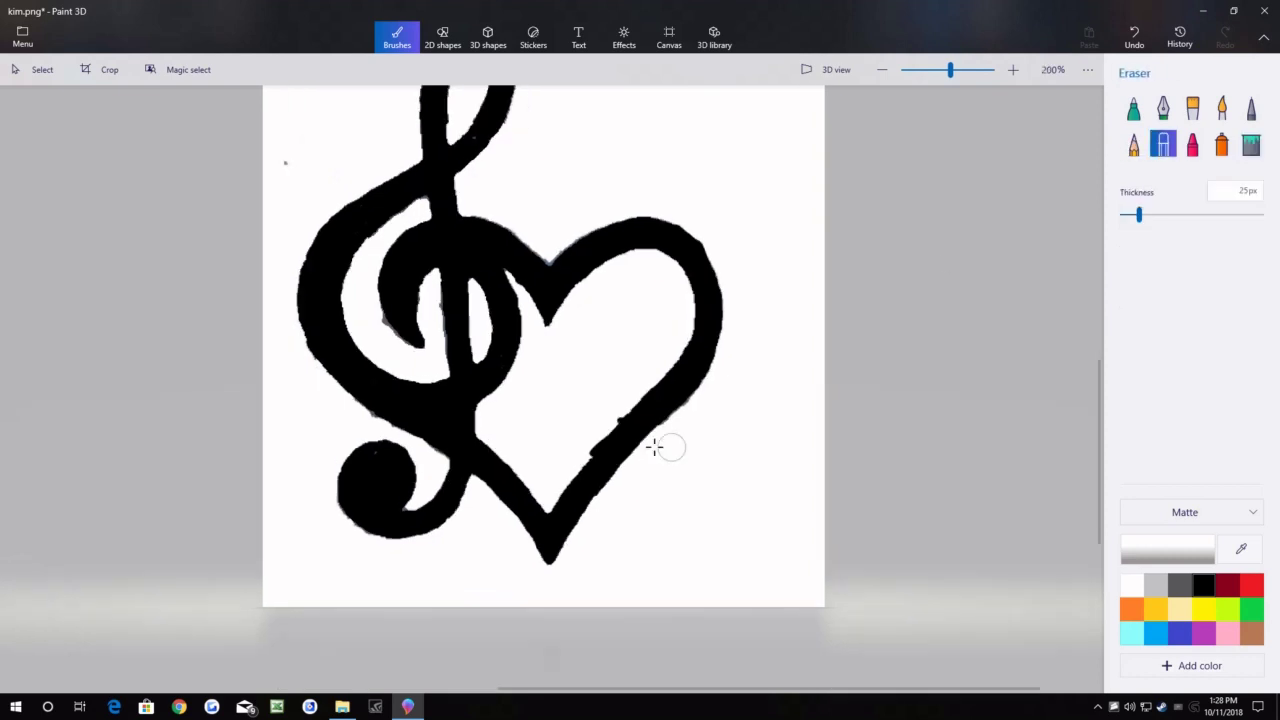
{"action": "left_click_drag", "start_coordinate": [624, 364], "coordinate": [552, 460]}
{"action": "scroll", "coordinate": [690, 420], "scroll_direction": "down", "scroll_amount": 5}
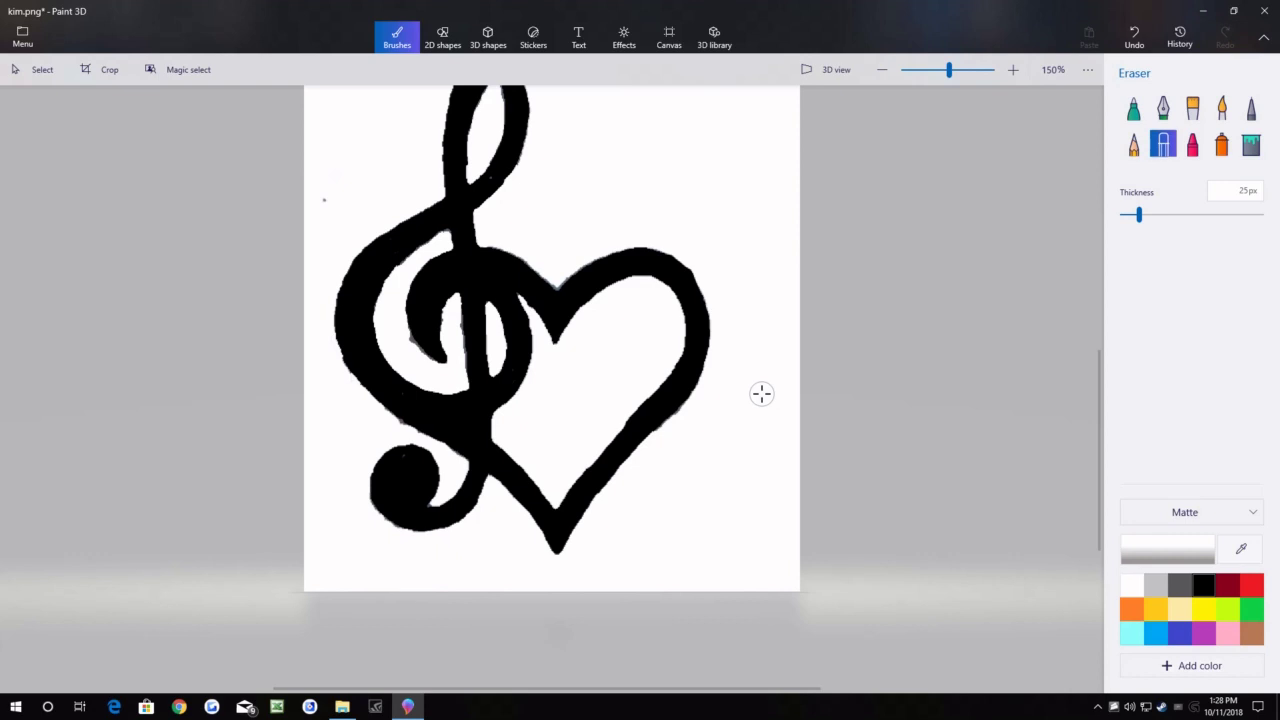
{"action": "left_click_drag", "start_coordinate": [331, 206], "coordinate": [320, 206]}
Save the drawing as a JPEG image named kim.jpg, replacing the existing Desktop file.
{"action": "left_click", "coordinate": [29, 42]}
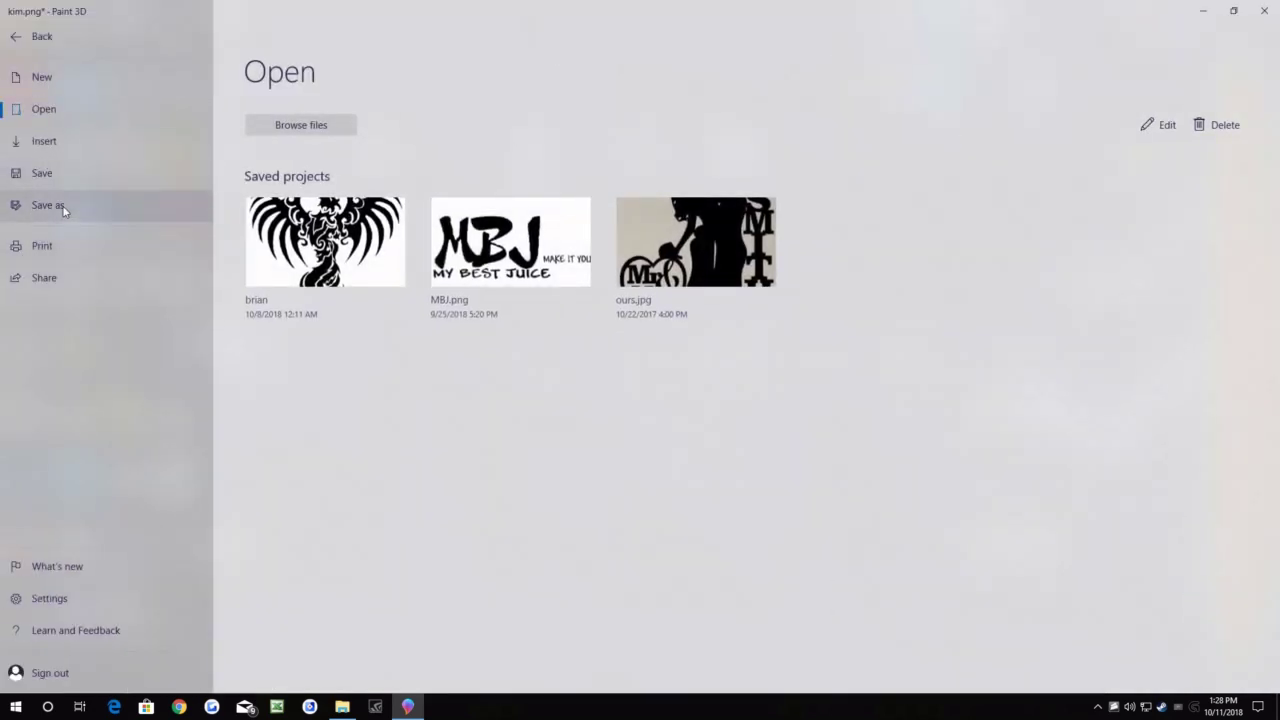
{"action": "left_click", "coordinate": [64, 208]}
{"action": "left_click", "coordinate": [279, 205]}
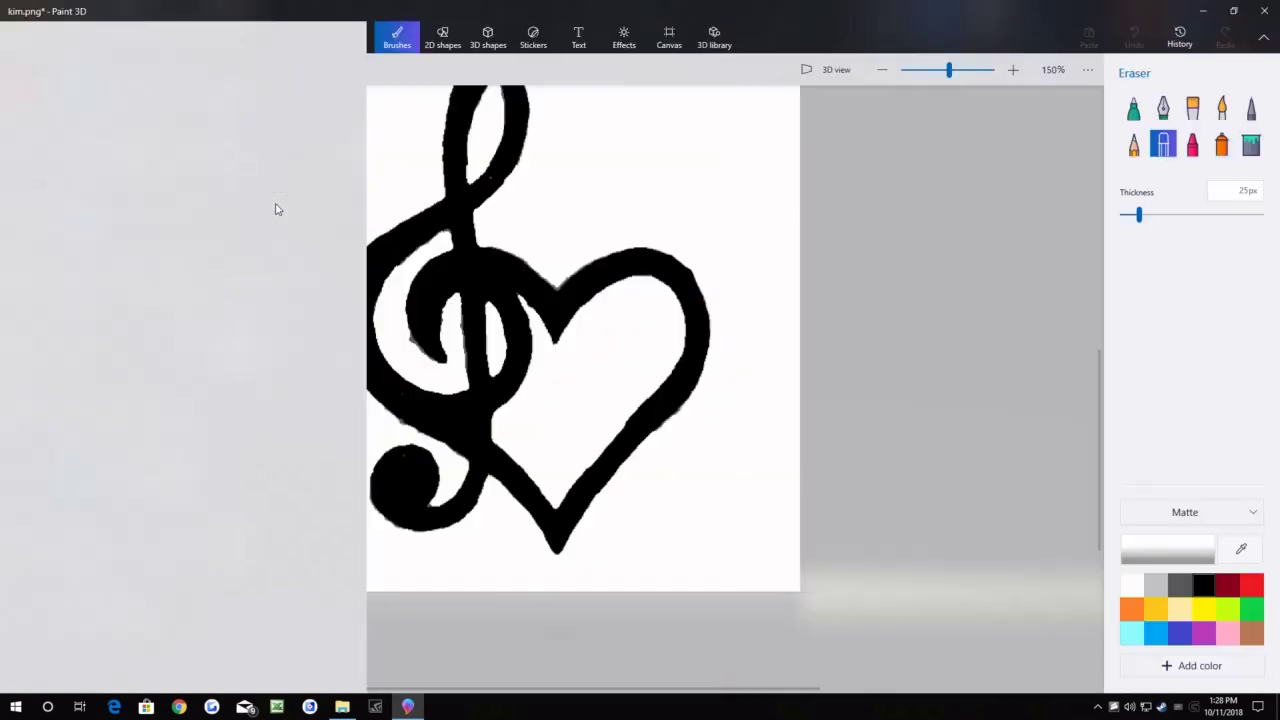
{"action": "left_click", "coordinate": [186, 309]}
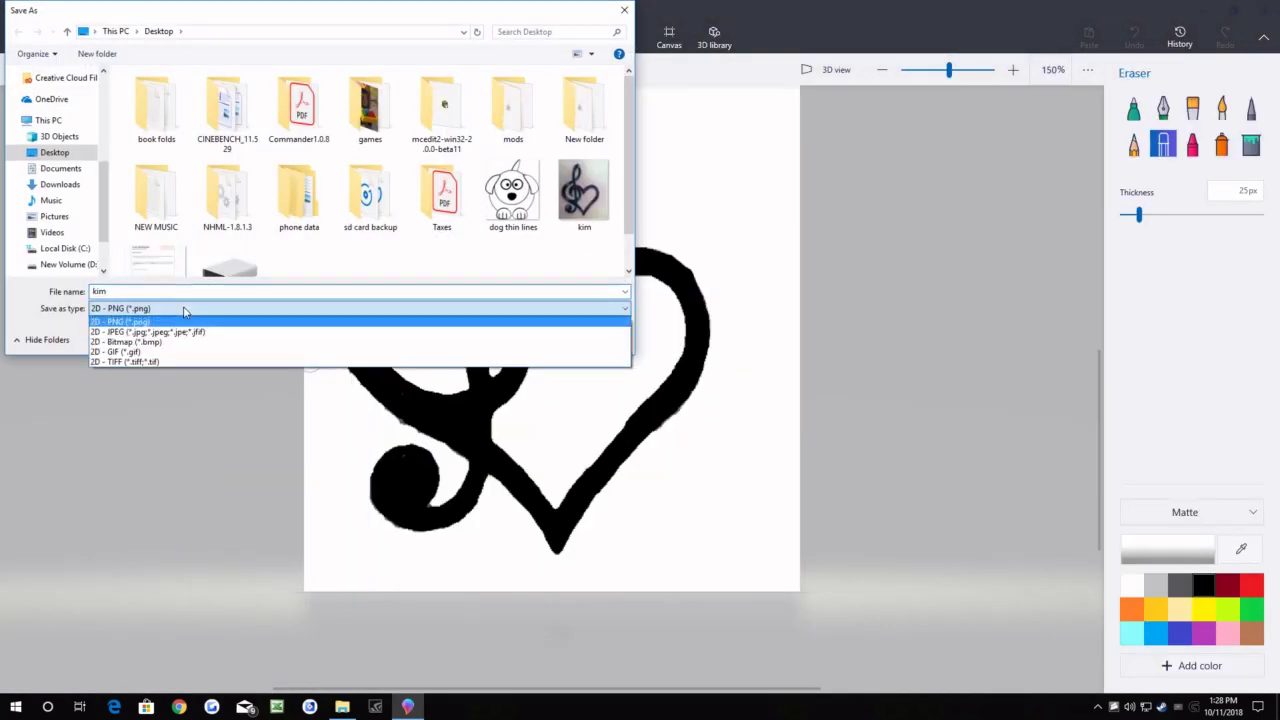
{"action": "left_click", "coordinate": [186, 331]}
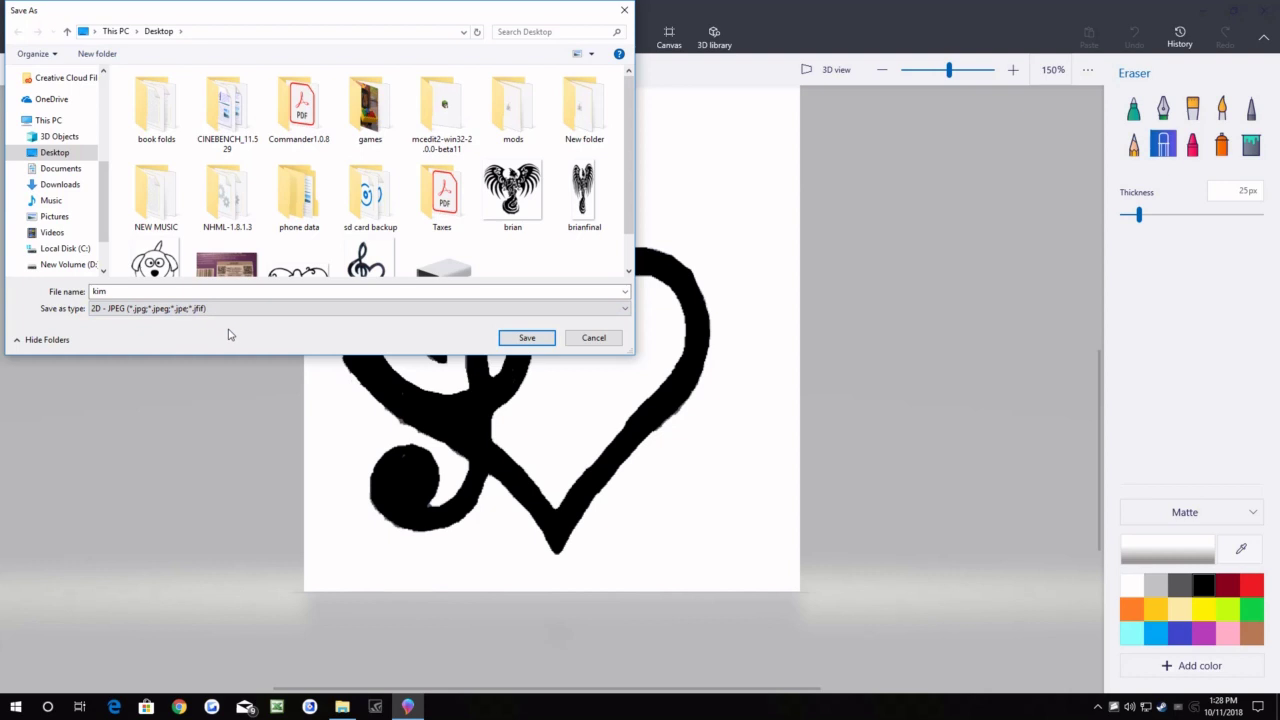
{"action": "left_click", "coordinate": [521, 341]}
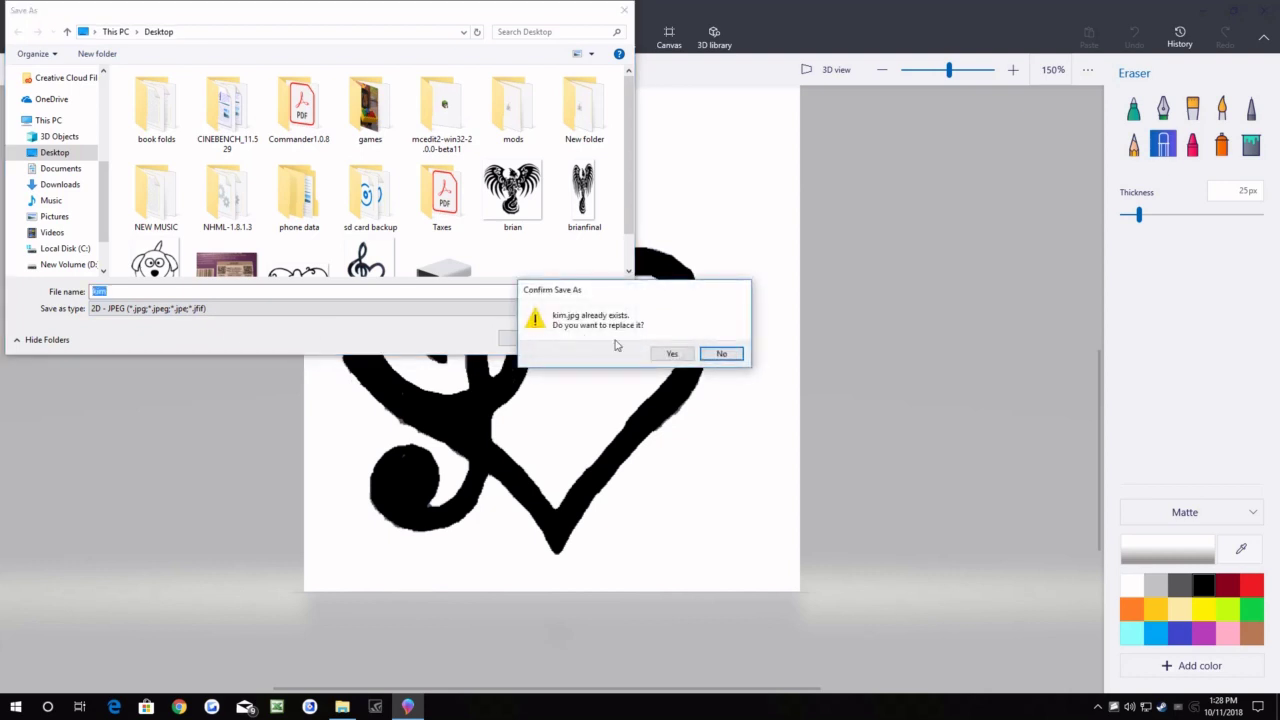
{"action": "left_click", "coordinate": [672, 355]}
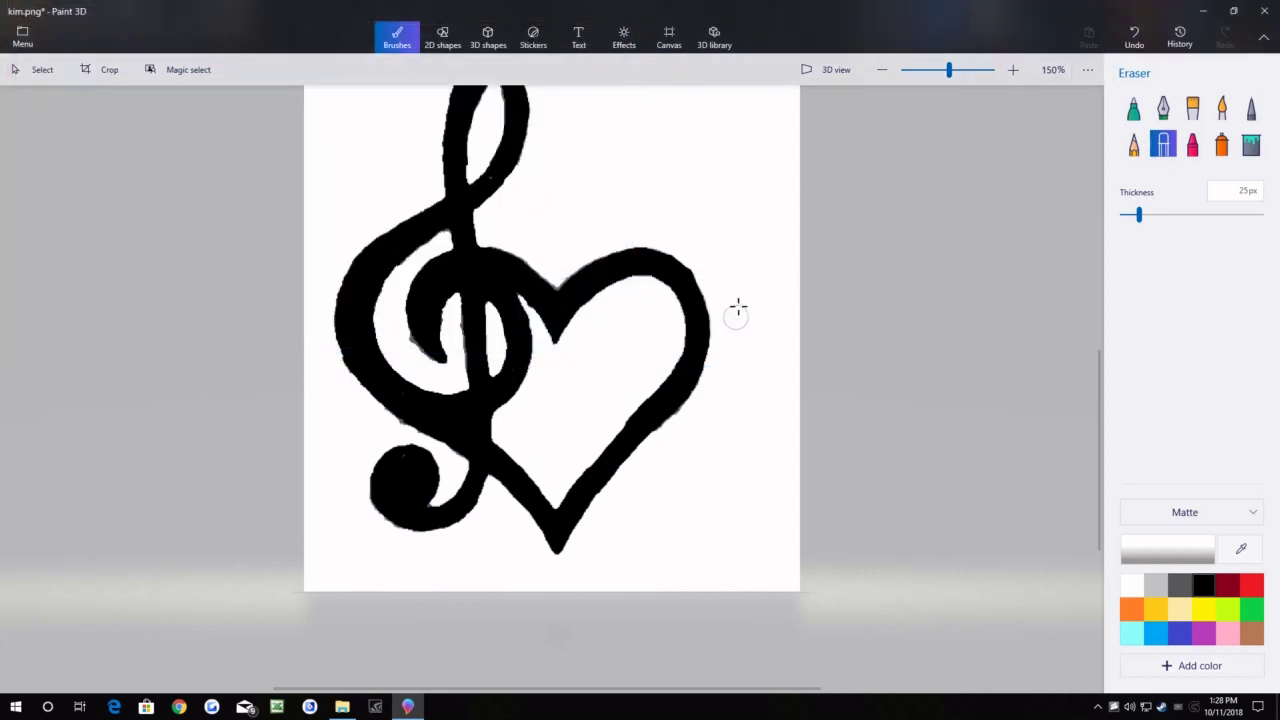
Close Paint 3D without saving and open kim.jpg from the desktop in Photos.
{"action": "left_click", "coordinate": [1264, 10]}
{"action": "left_click", "coordinate": [651, 381]}
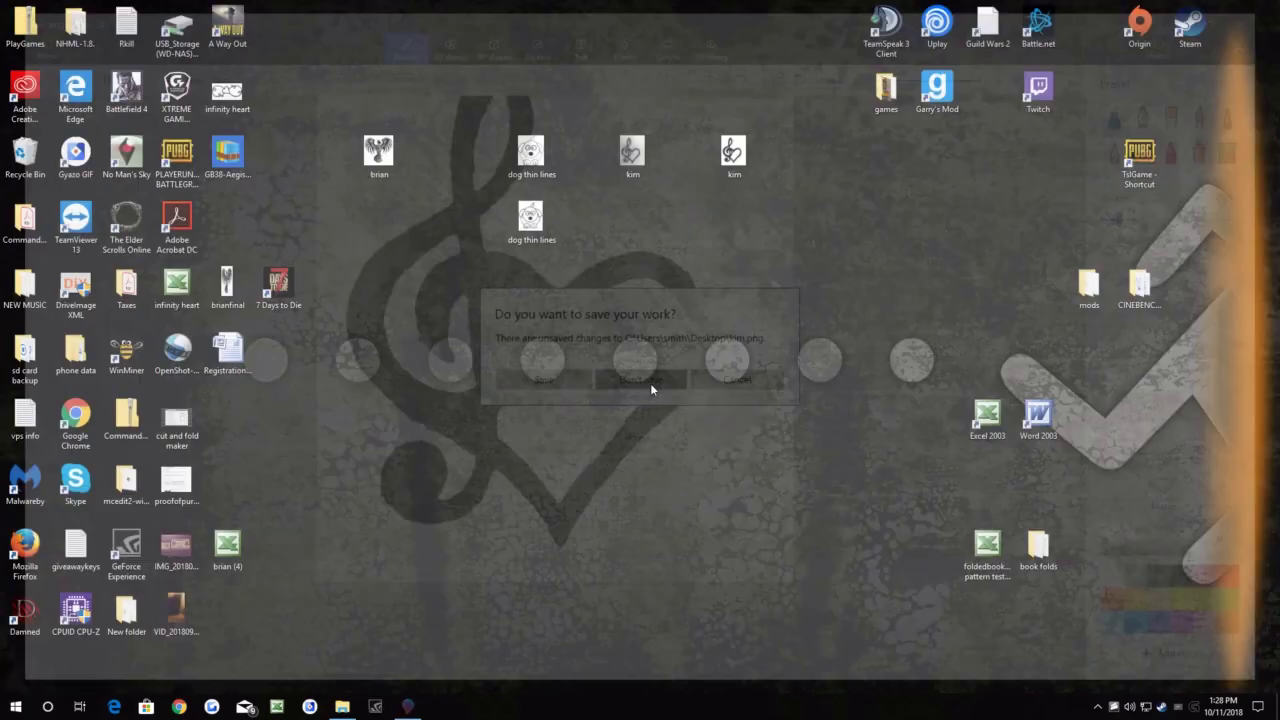
{"action": "double_click", "coordinate": [733, 152]}
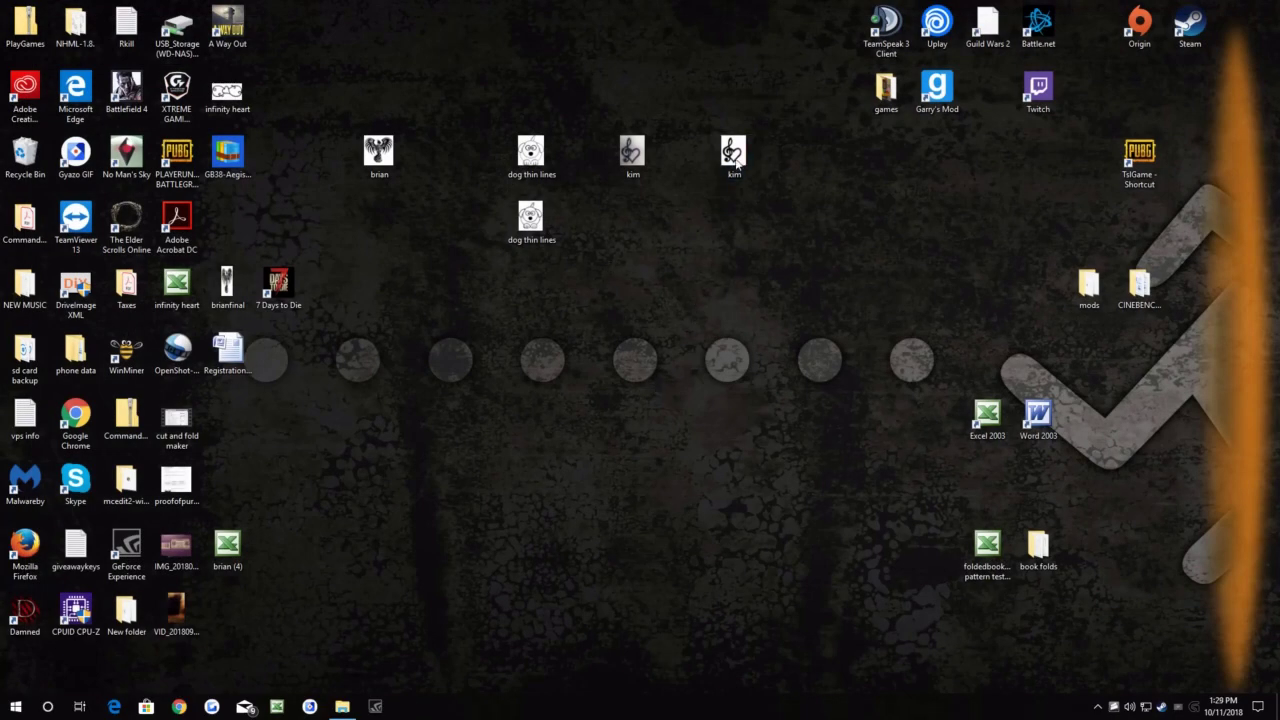
{"action": "left_click", "coordinate": [683, 368]}
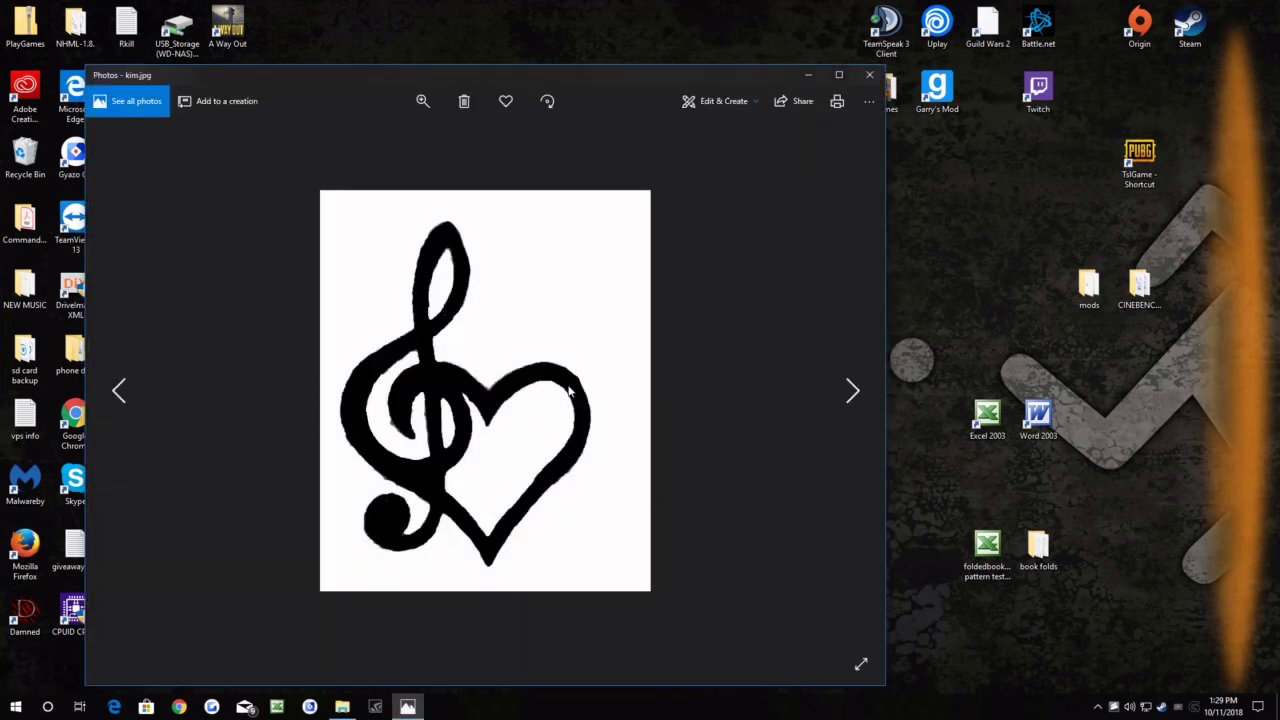